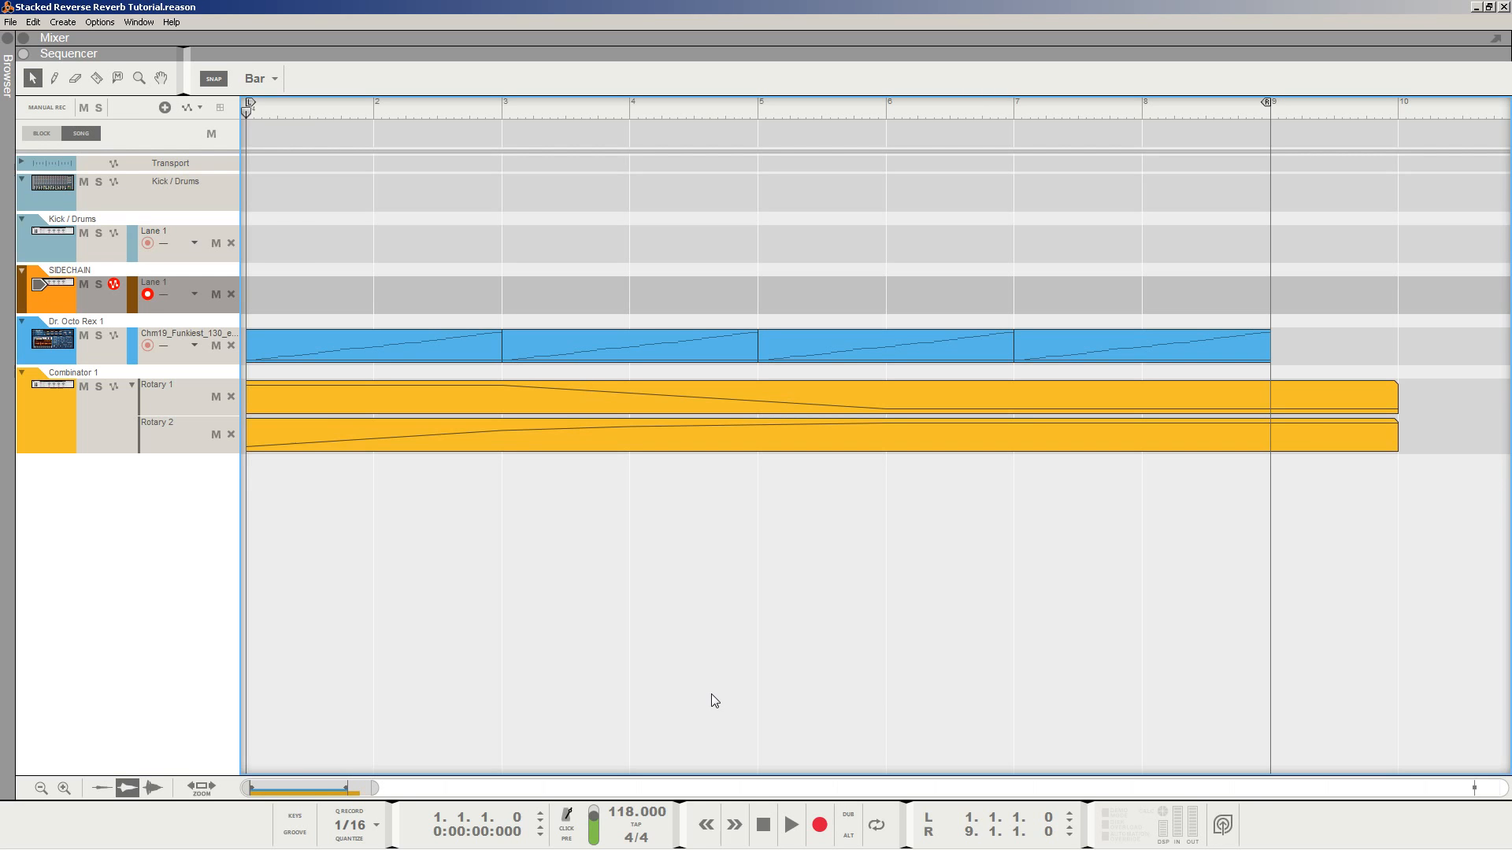
# Play the finished tutorial song from the start to past bar 9 and stop playback.
pyautogui.press('space')
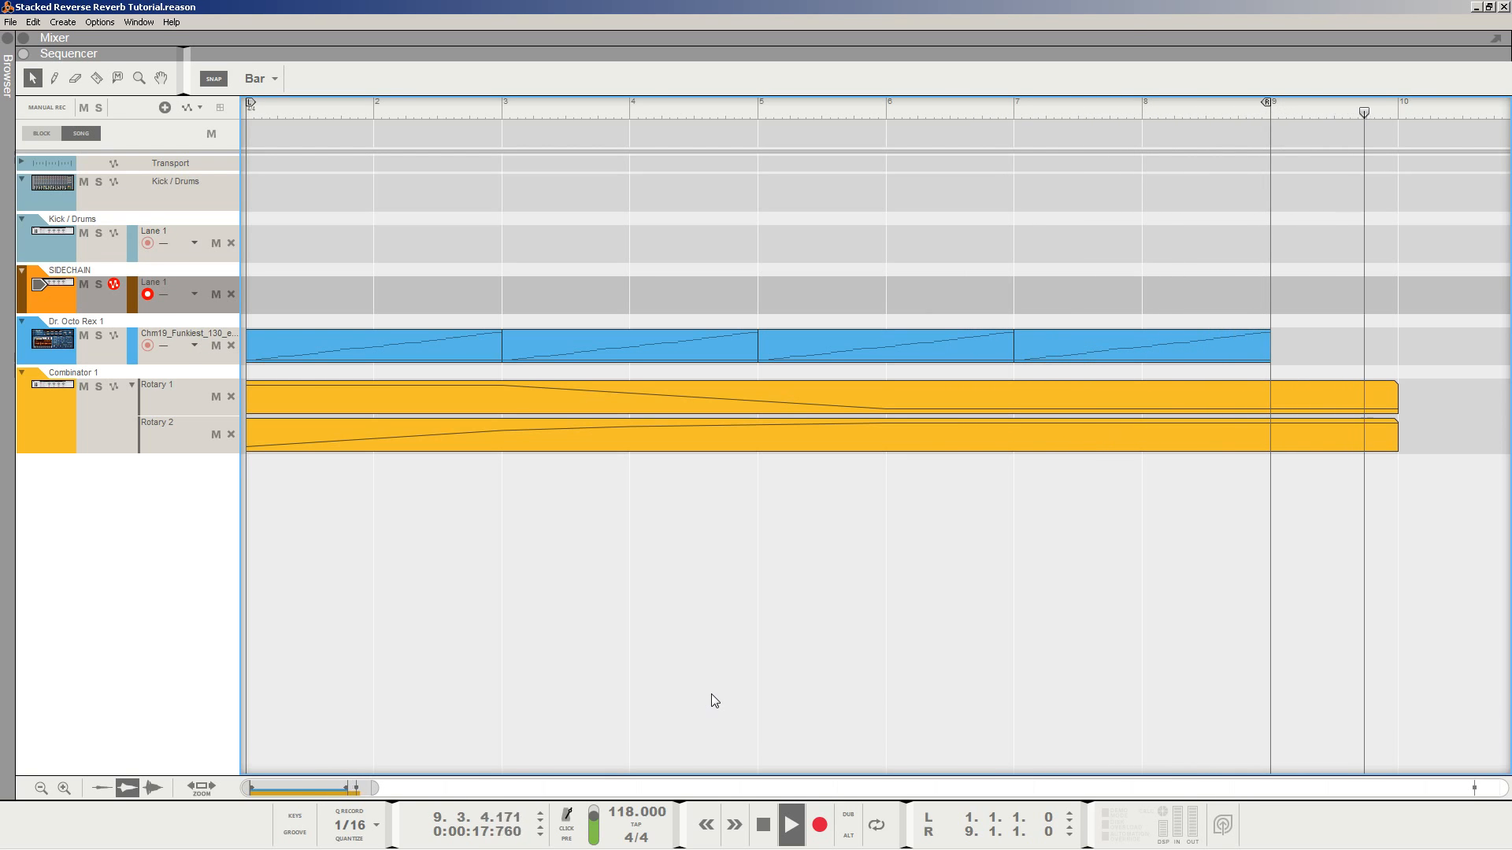
pyautogui.press('space')
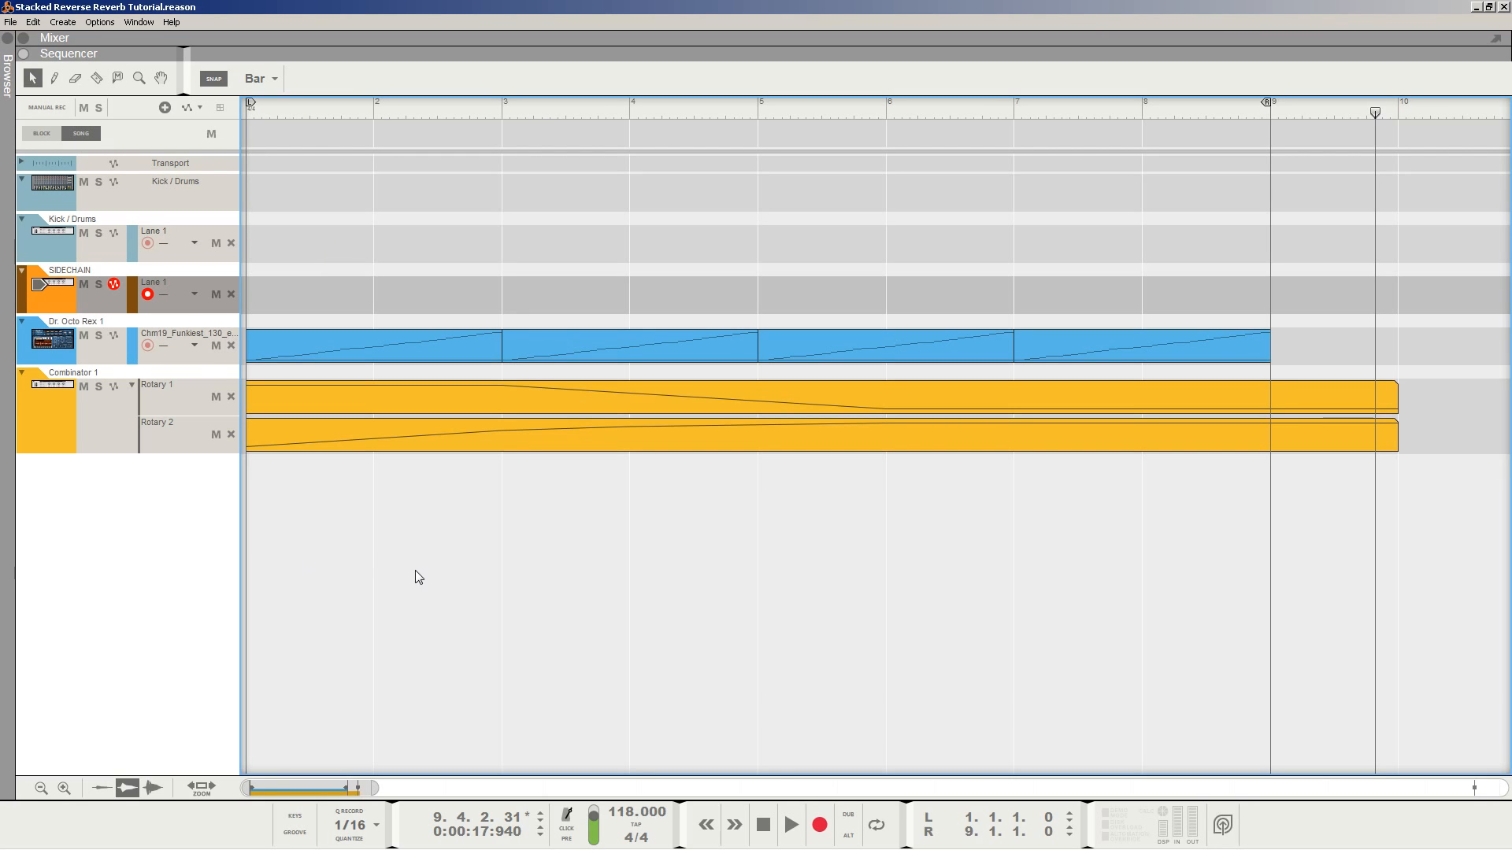
# Switch from the tutorial song to Document 1 and bring its rack window forward.
pyautogui.click(151, 832)
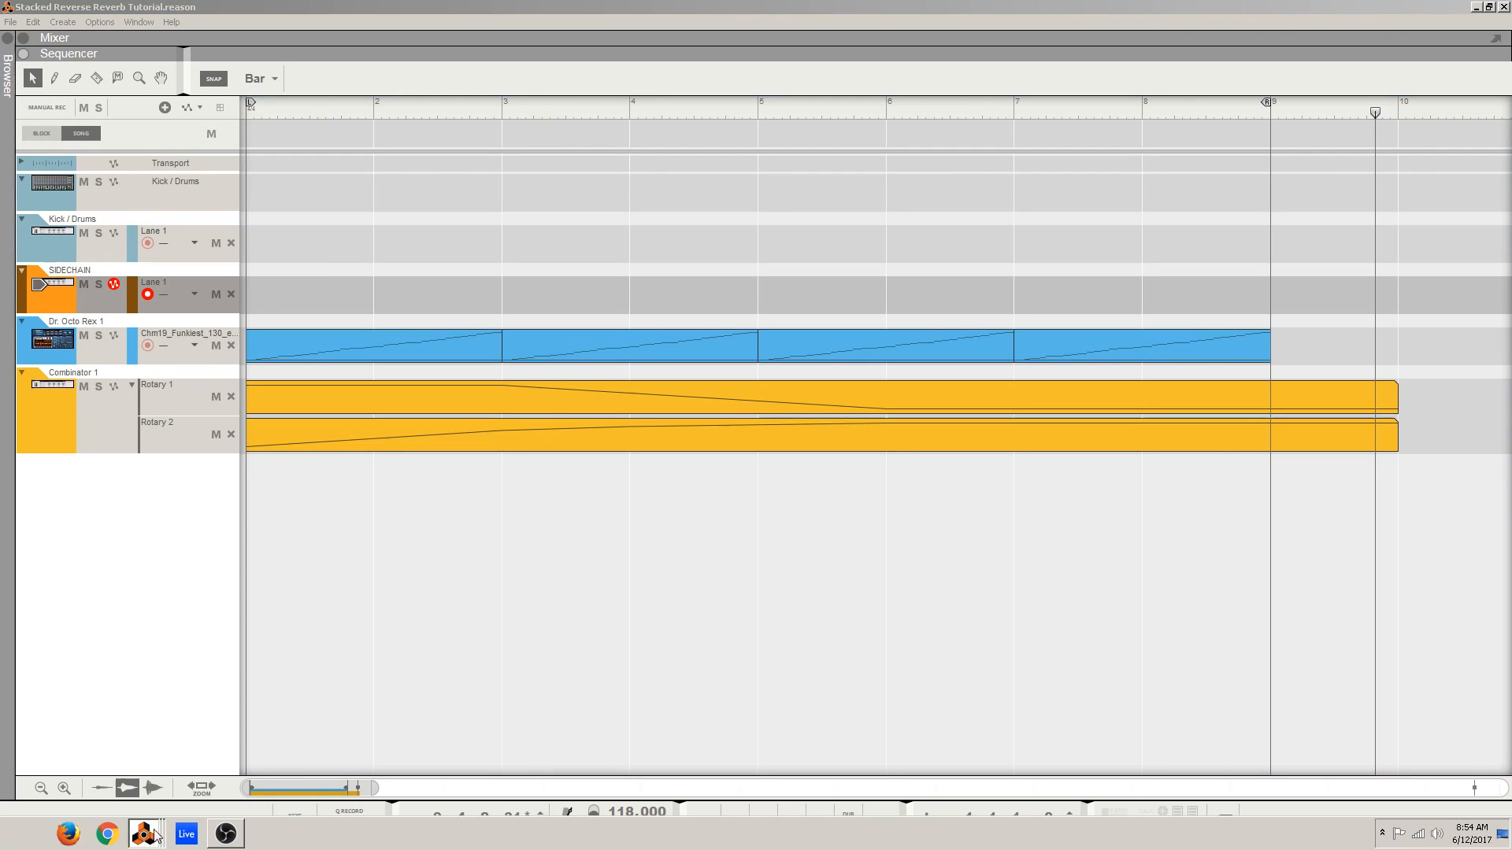
pyautogui.click(129, 782)
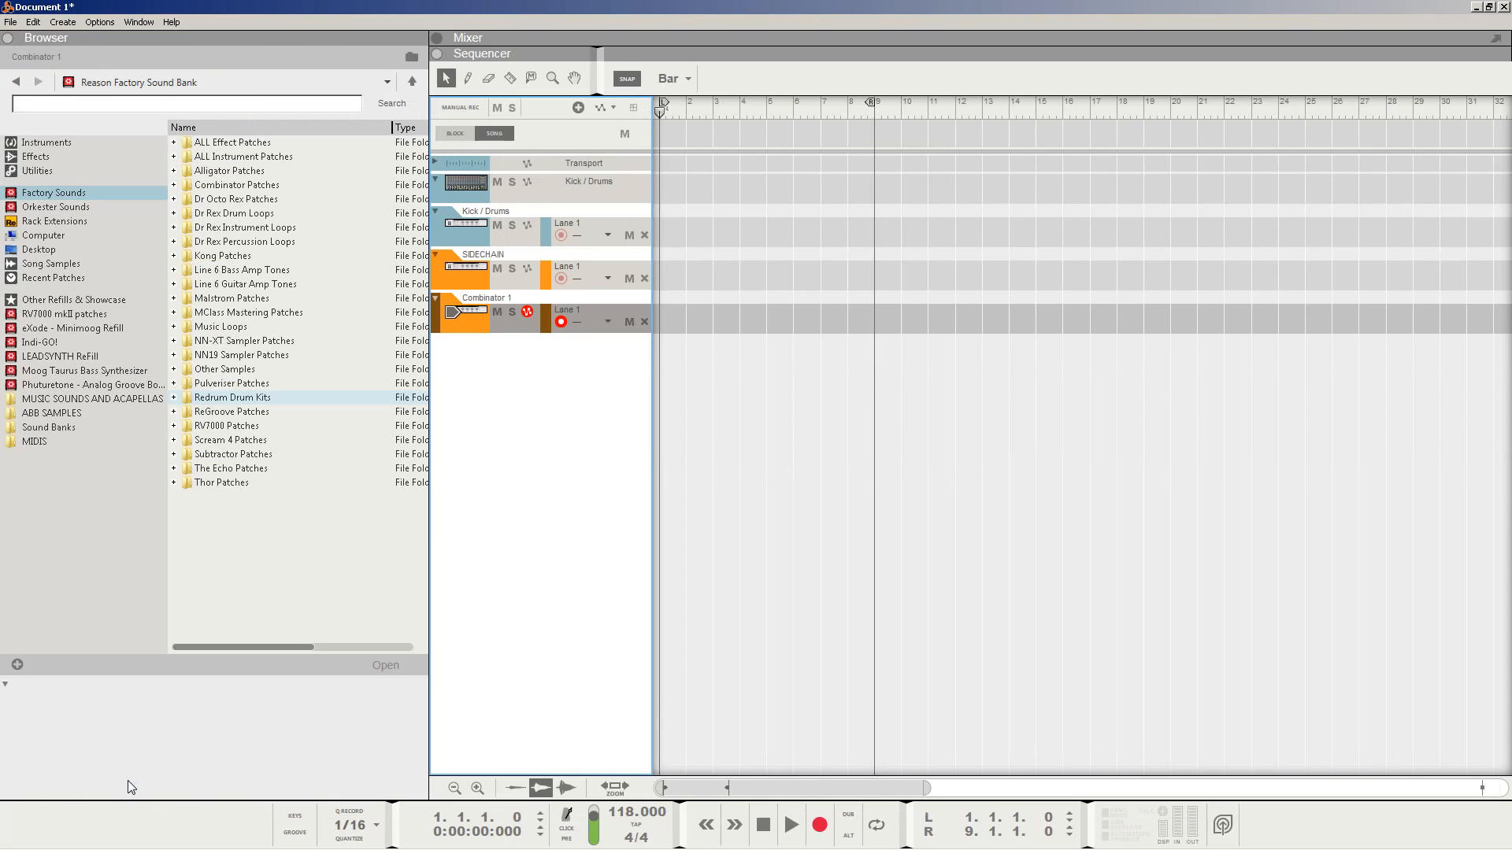
pyautogui.click(149, 839)
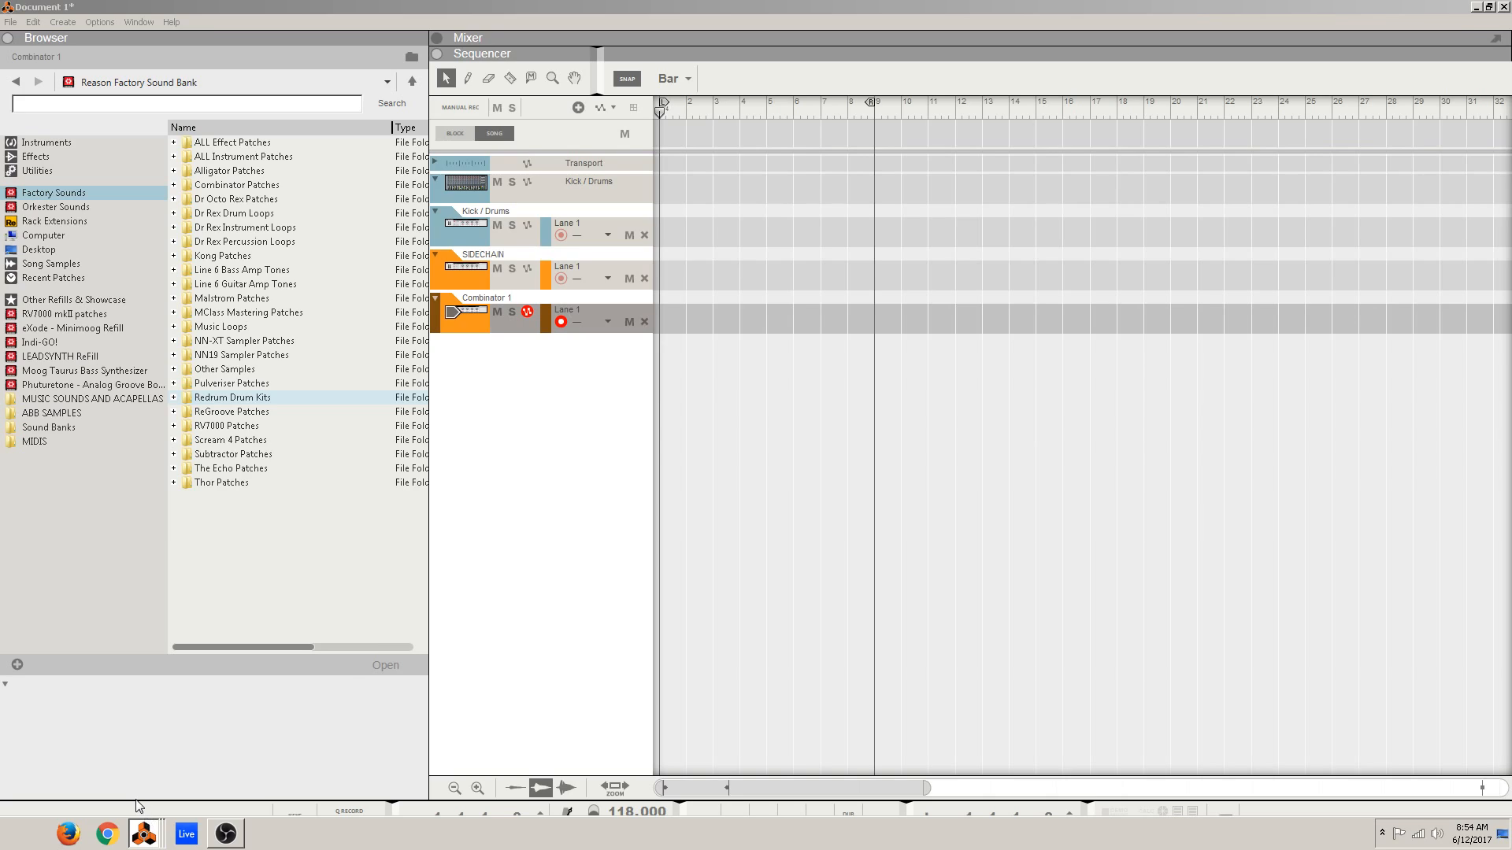
pyautogui.click(139, 803)
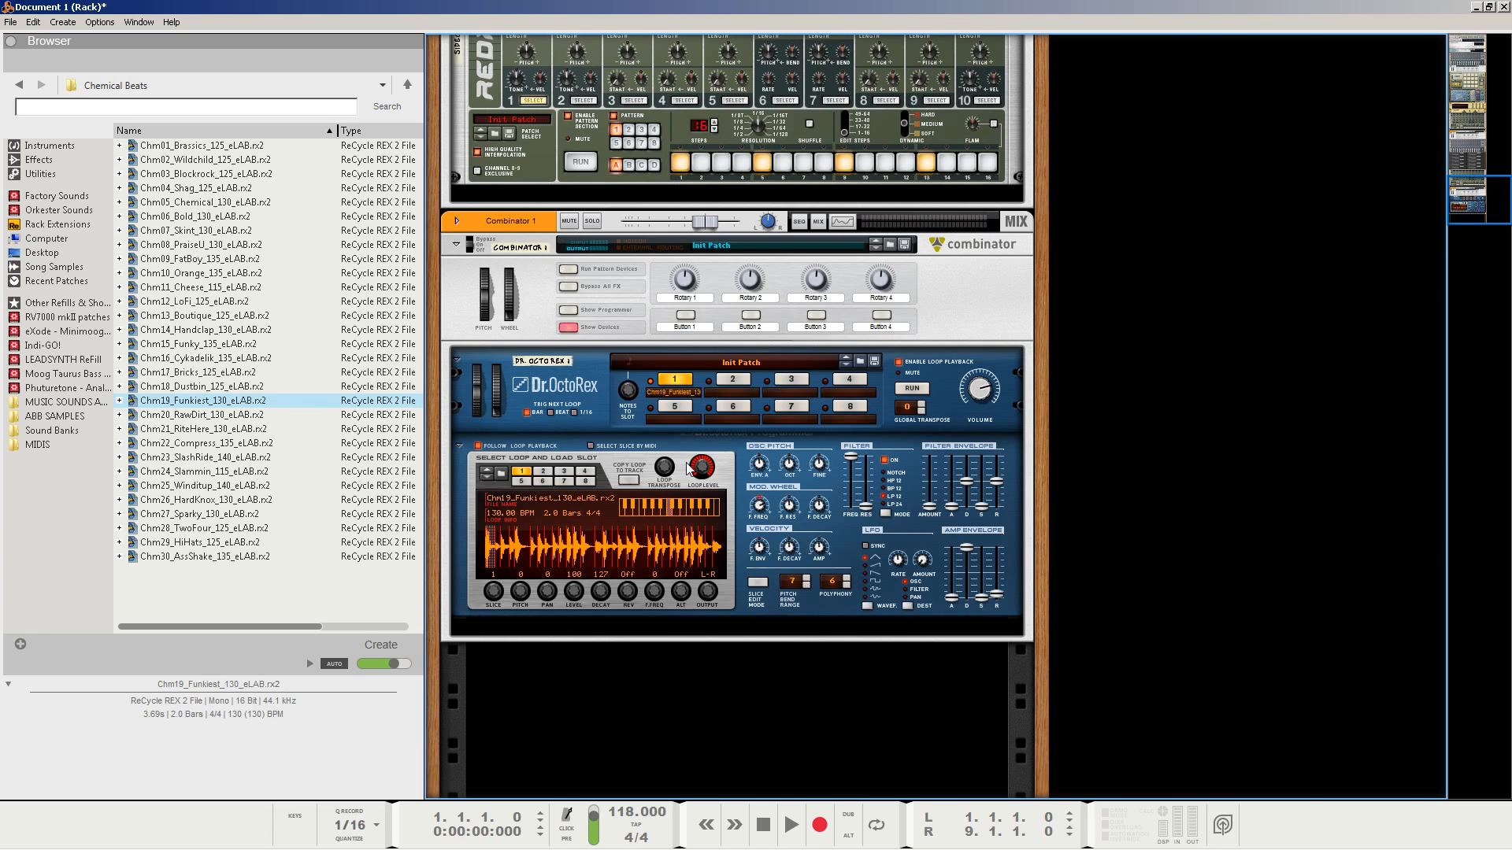
pyautogui.rightClick(548, 712)
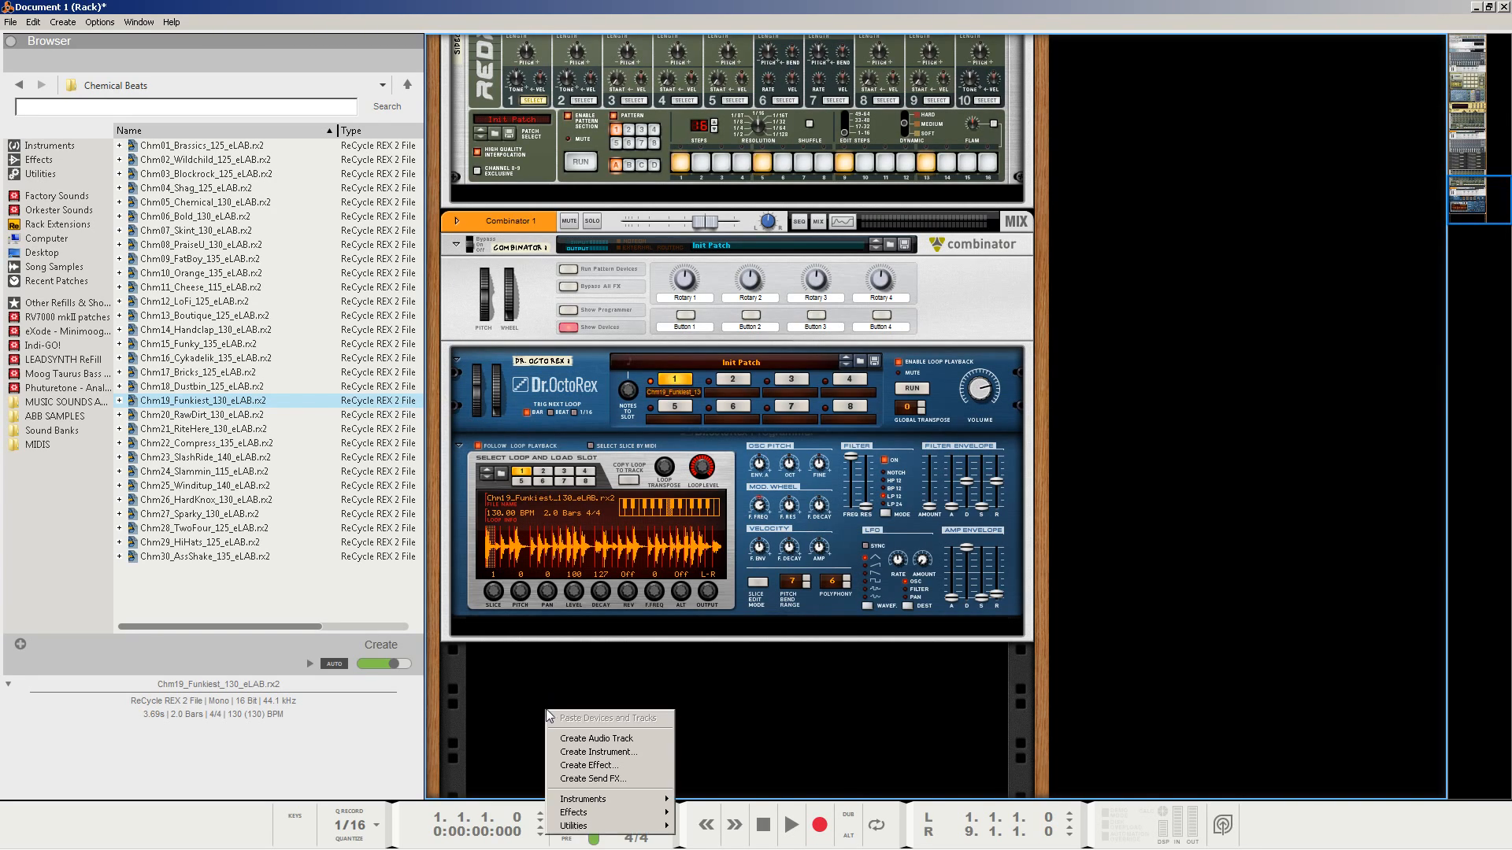
pyautogui.moveTo(607, 833)
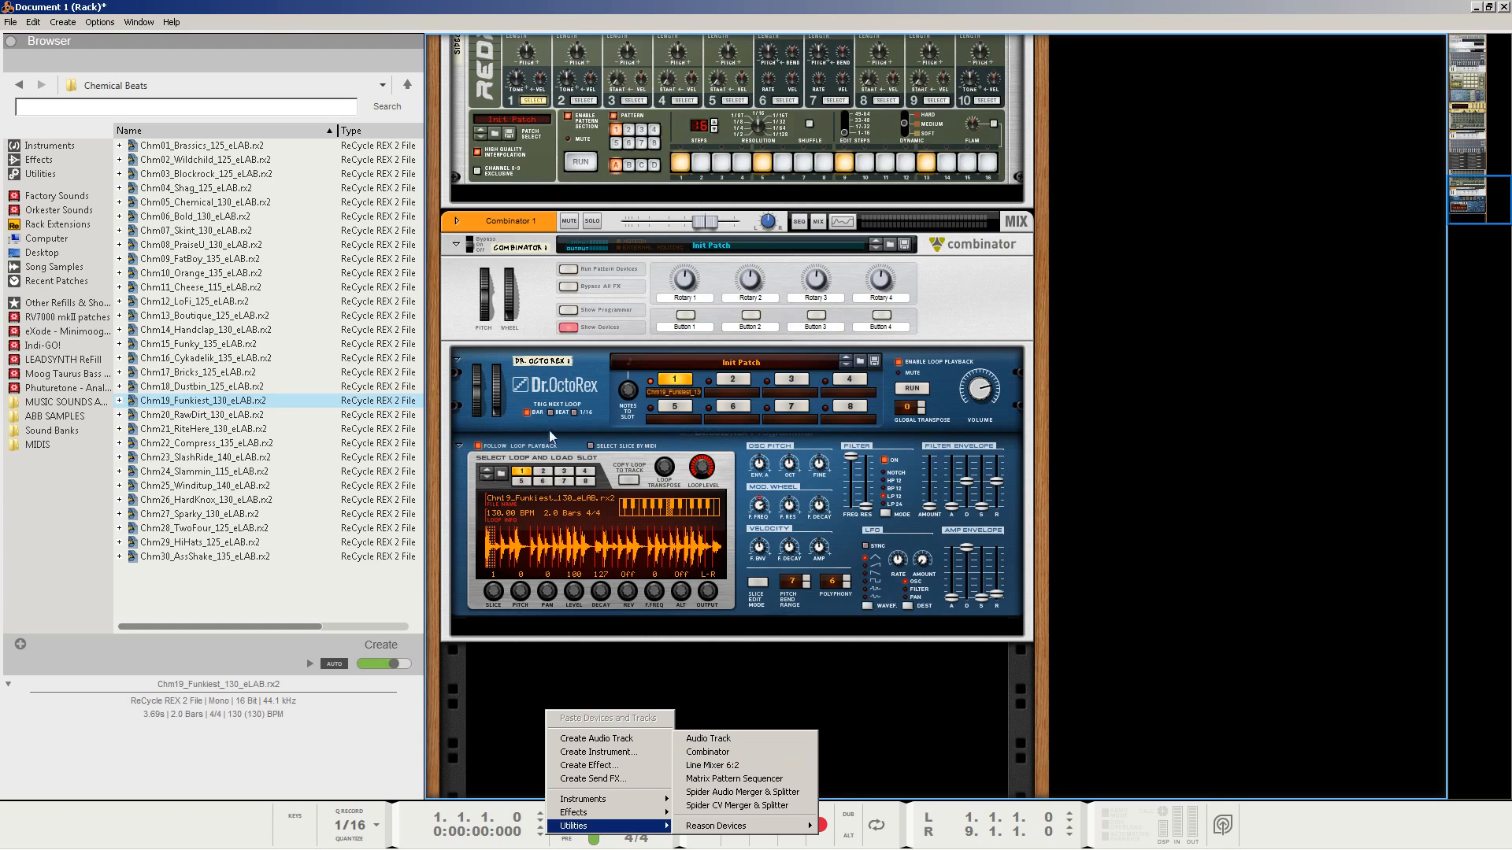
pyautogui.click(539, 383)
pyautogui.rightClick(538, 384)
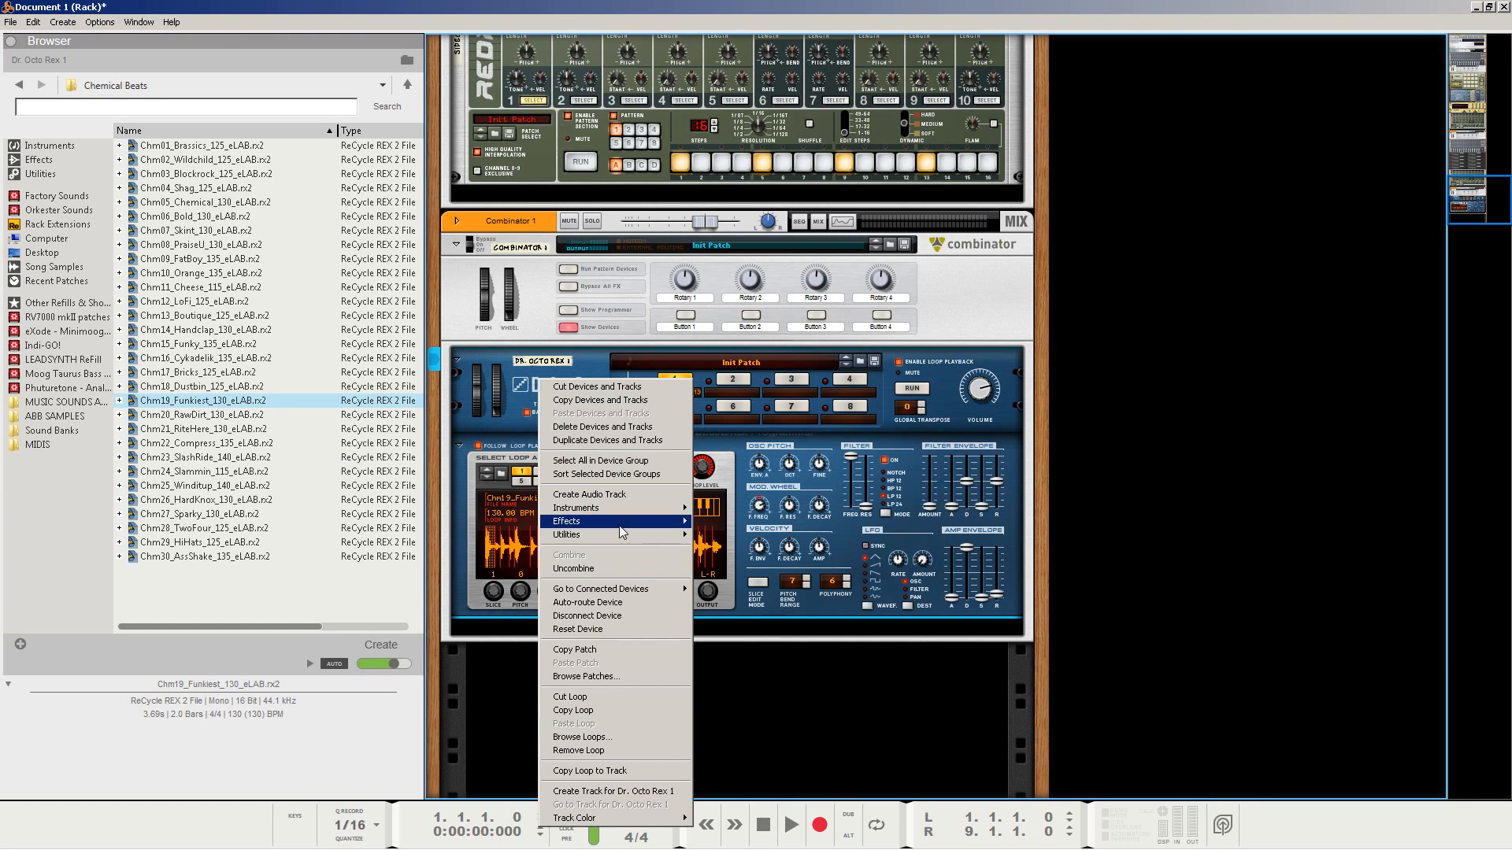
pyautogui.moveTo(619, 526)
pyautogui.rightClick(511, 378)
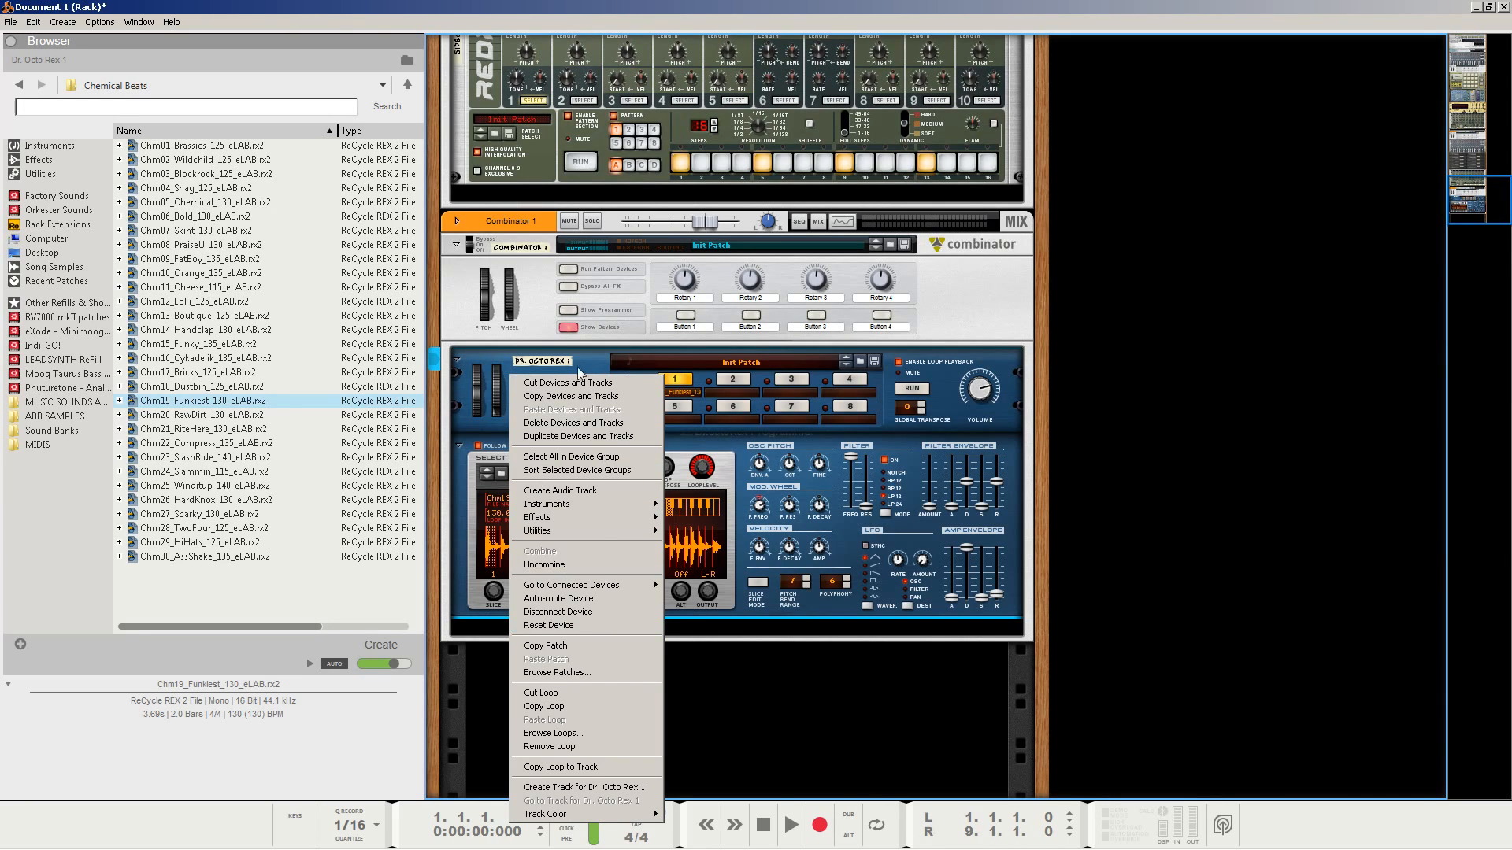
pyautogui.click(571, 358)
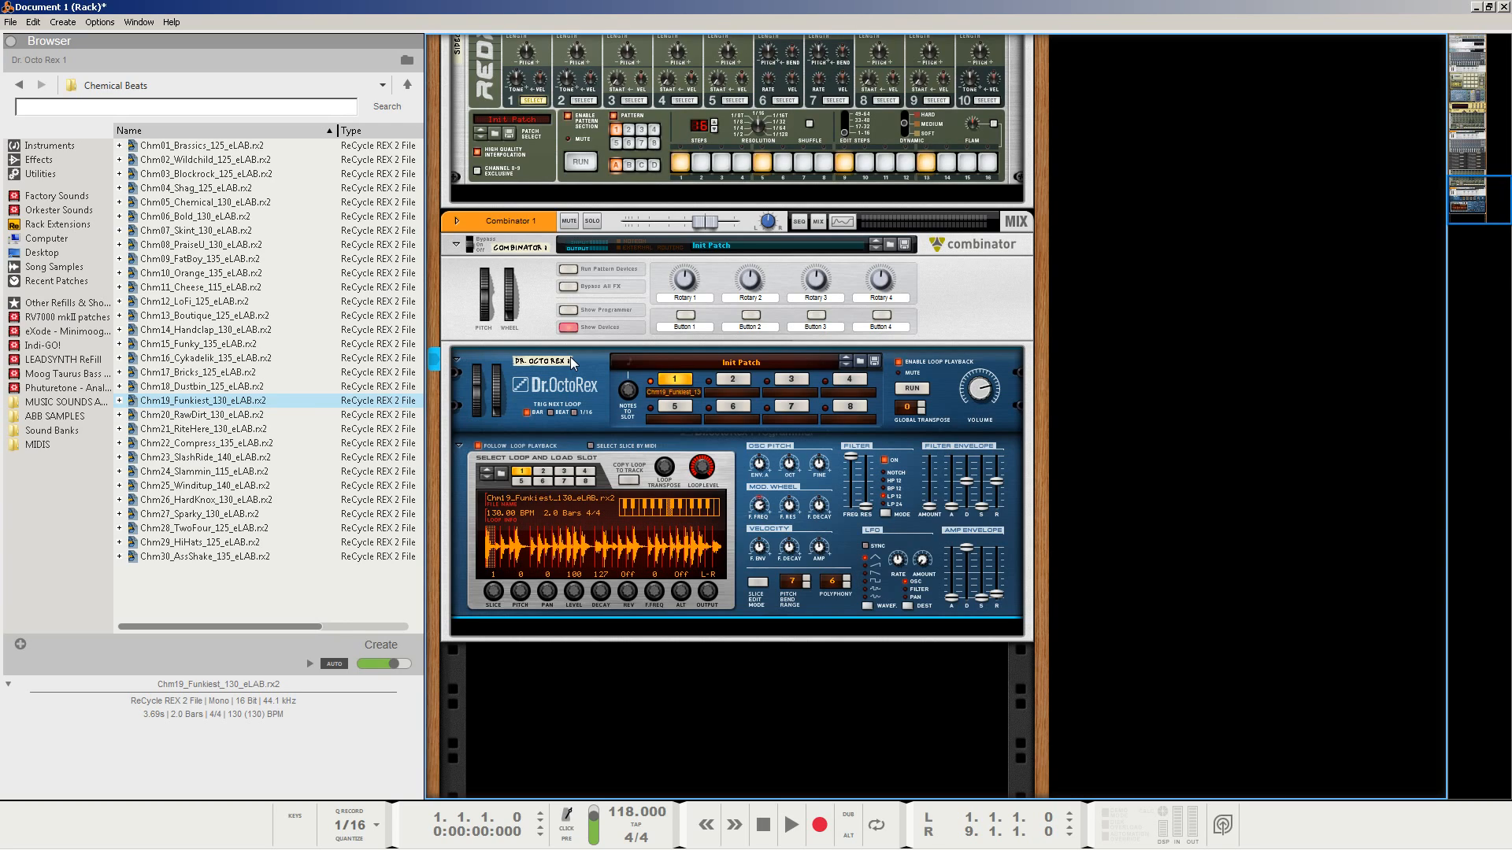
pyautogui.click(613, 742)
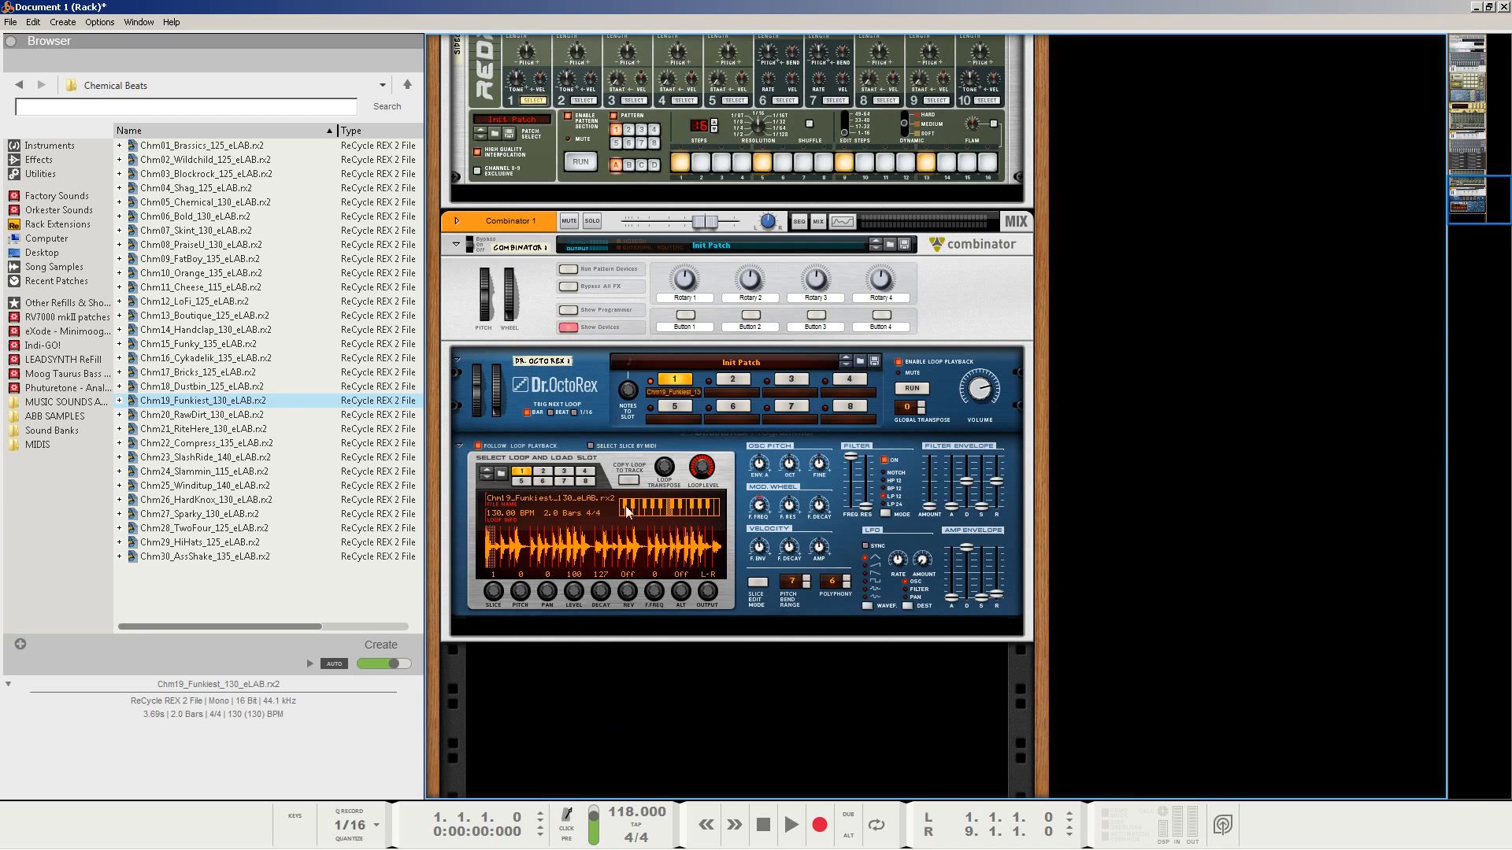
# Run the Chm19_Funkiest_130_eLAB loop in the Dr. Octo Rex to audition it, and stop it again.
pyautogui.click(912, 389)
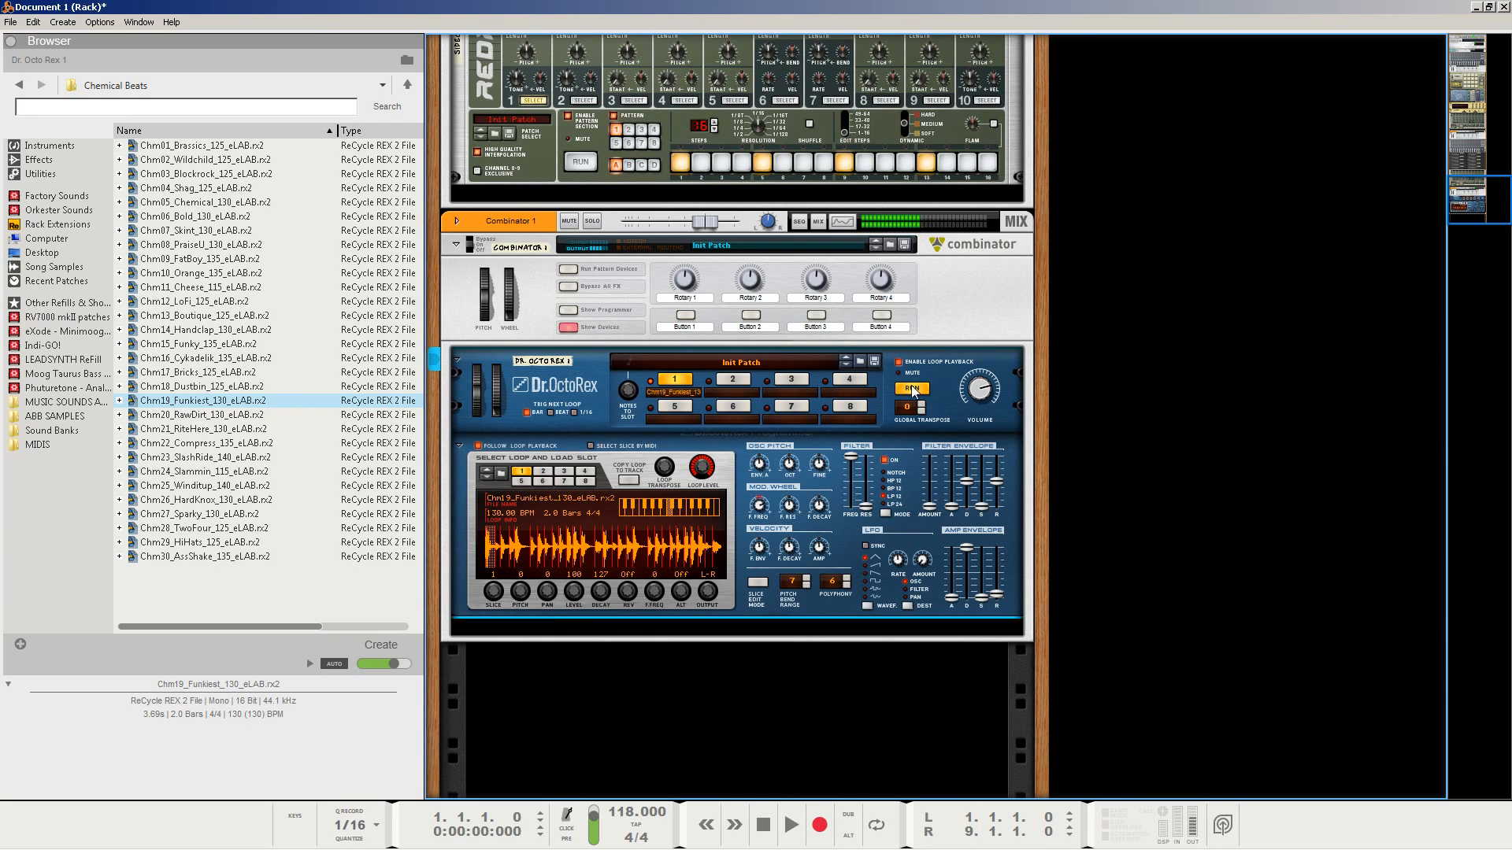
pyautogui.click(912, 389)
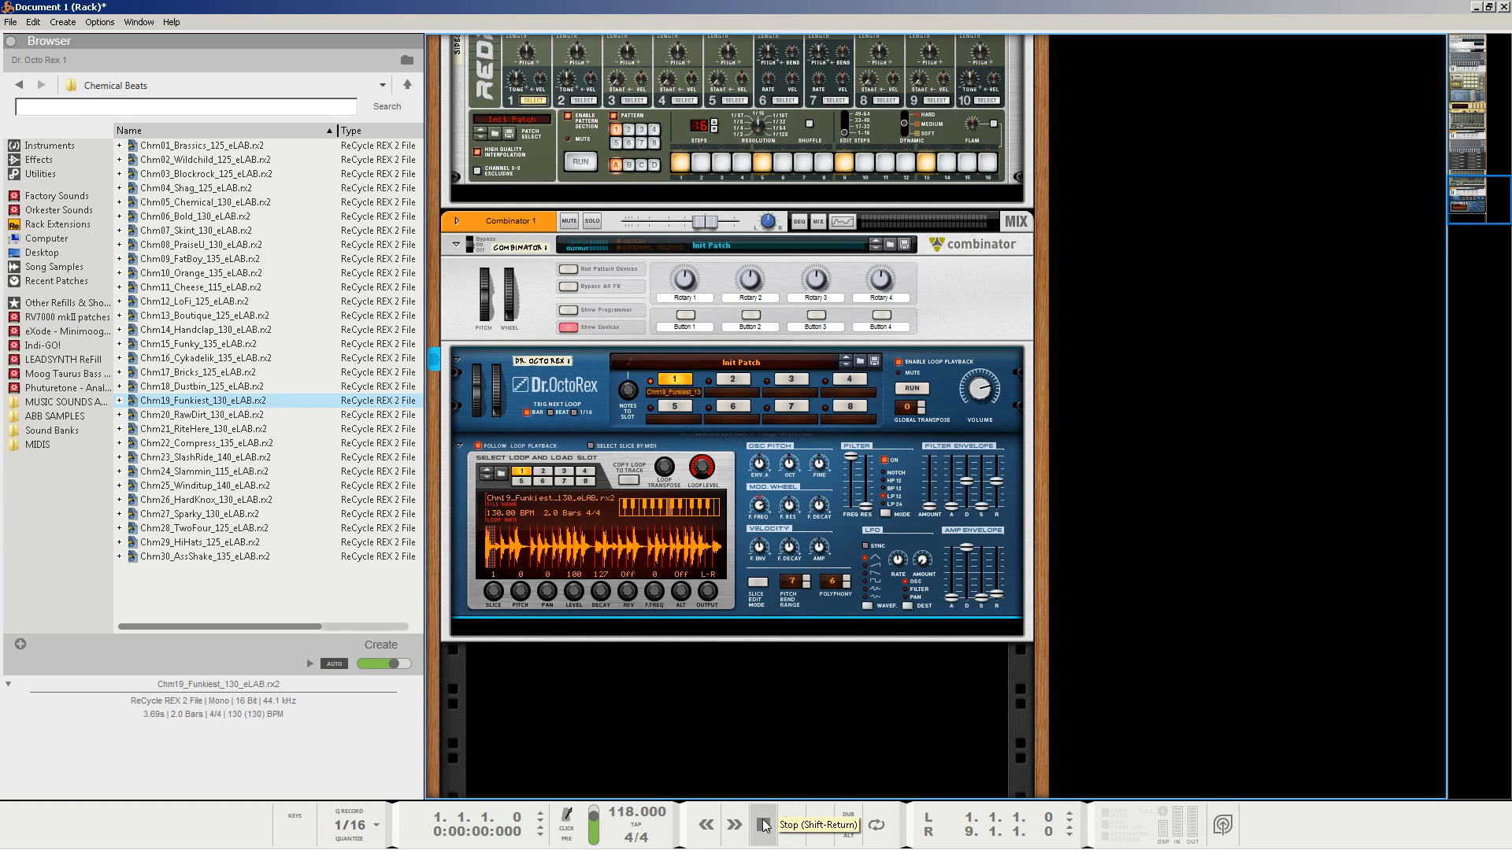
# Create a new Combinator in the empty rack space below the Dr. Octo Rex's Combinator.
pyautogui.rightClick(593, 683)
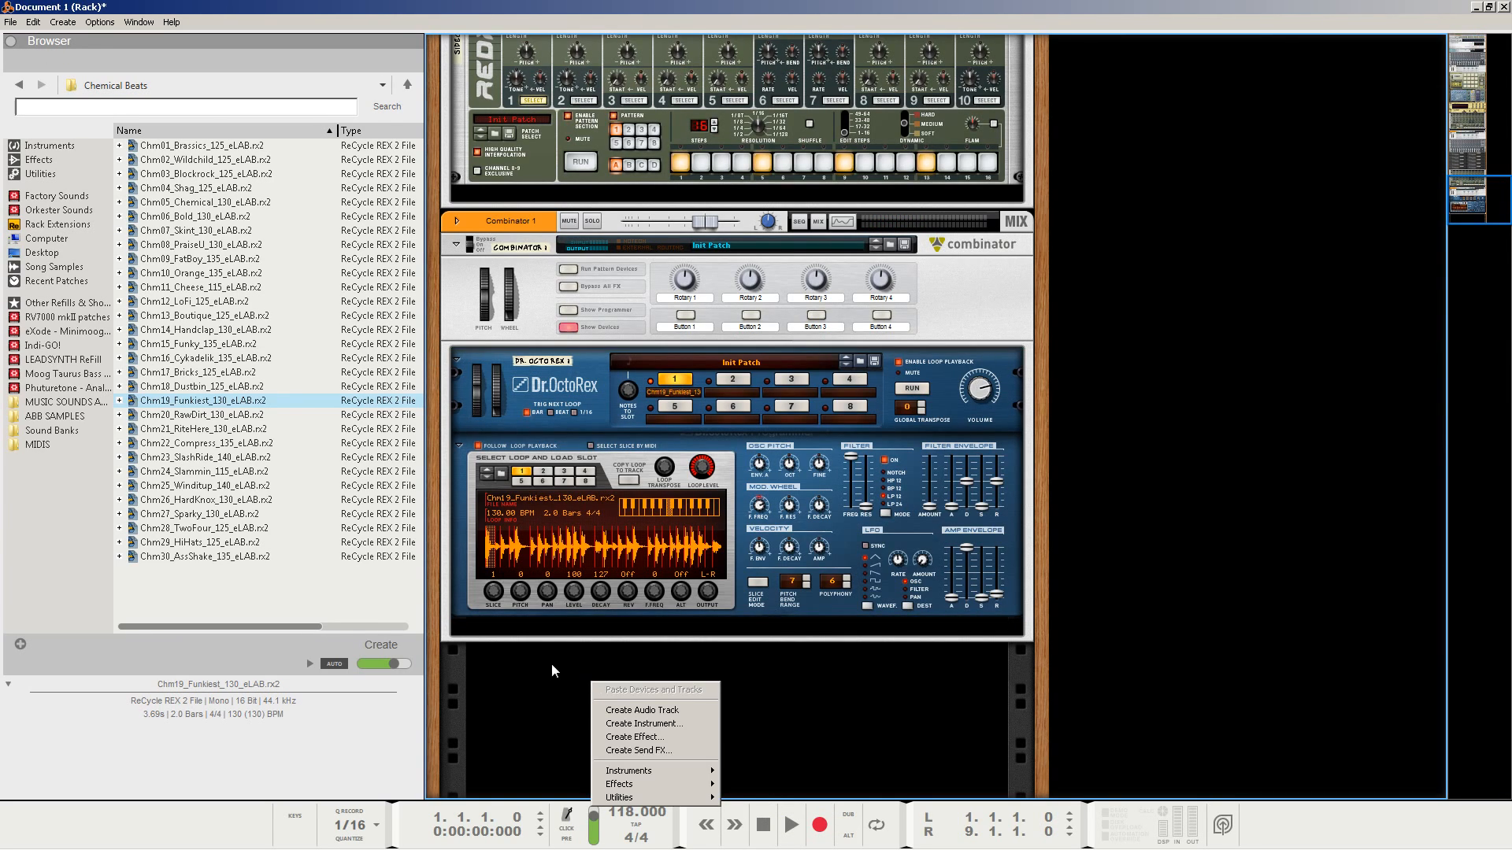
pyautogui.moveTo(630, 798)
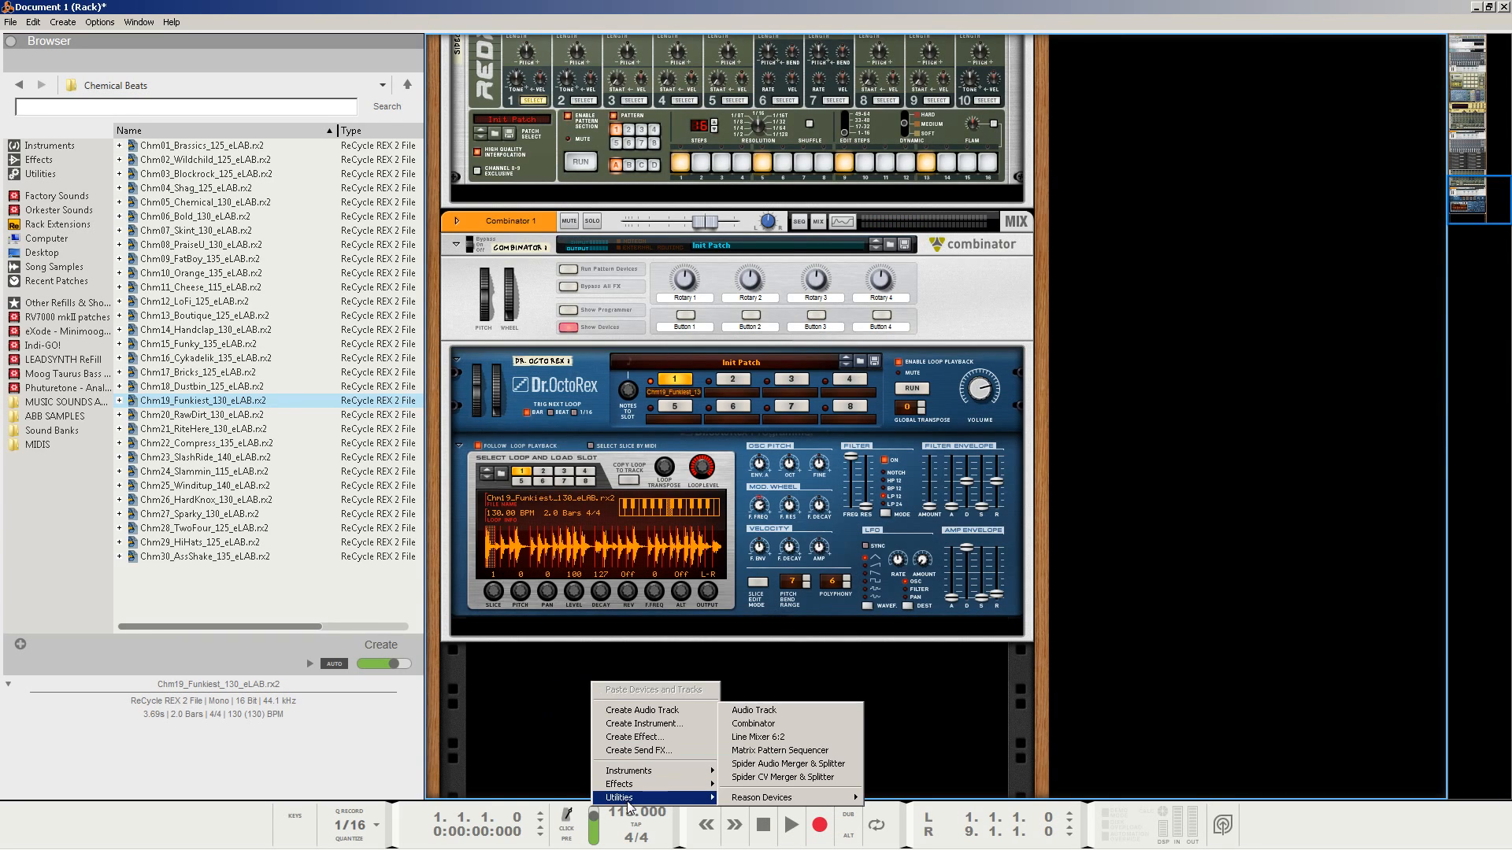
pyautogui.click(781, 726)
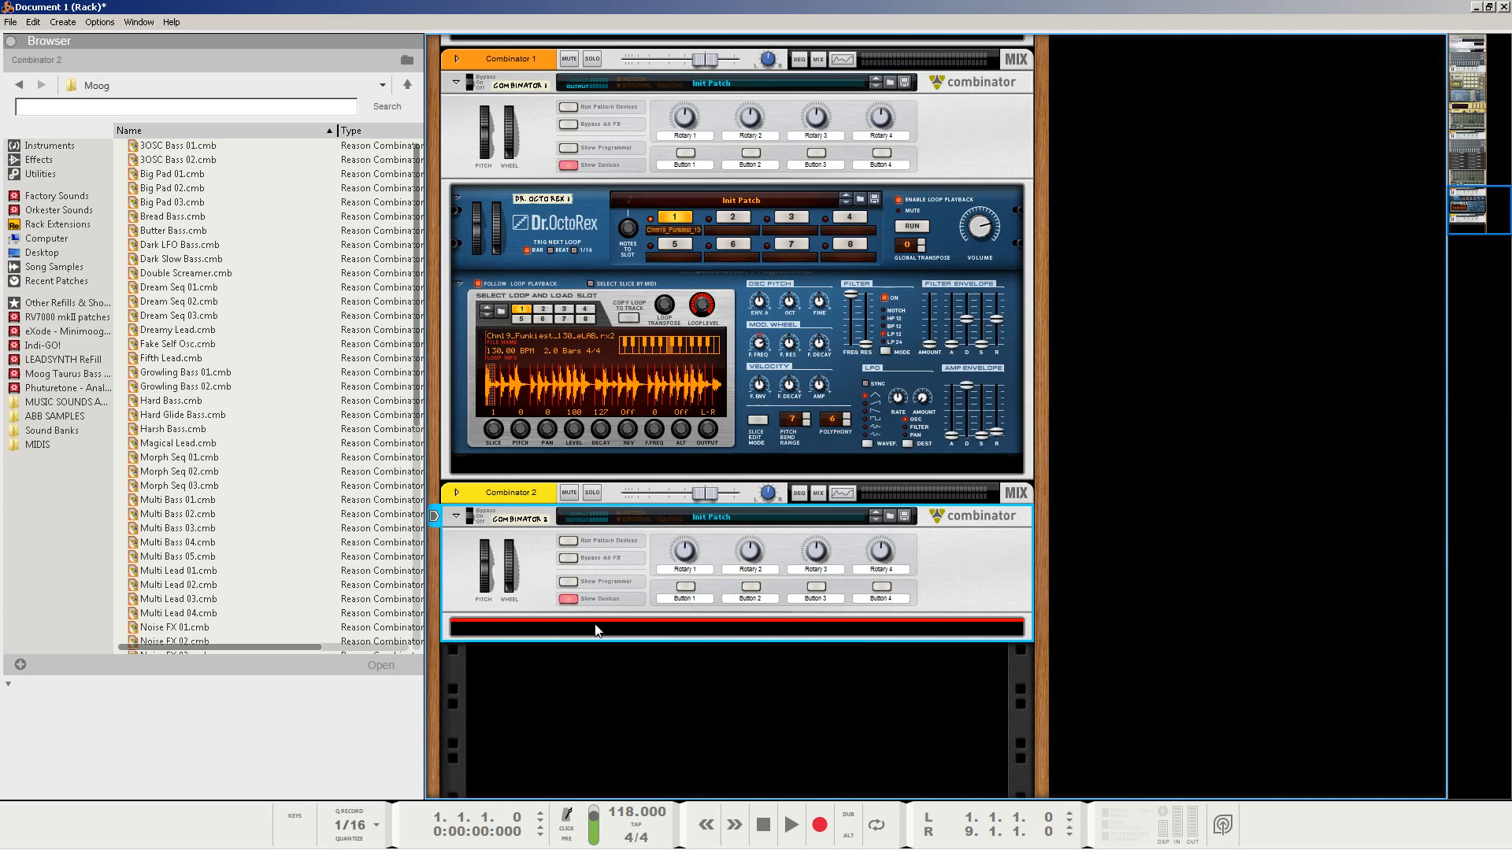
# Add a Spider Audio Merger & Splitter and, below it, a Line Mixer 6:2 inside the new Combinator.
pyautogui.rightClick(596, 629)
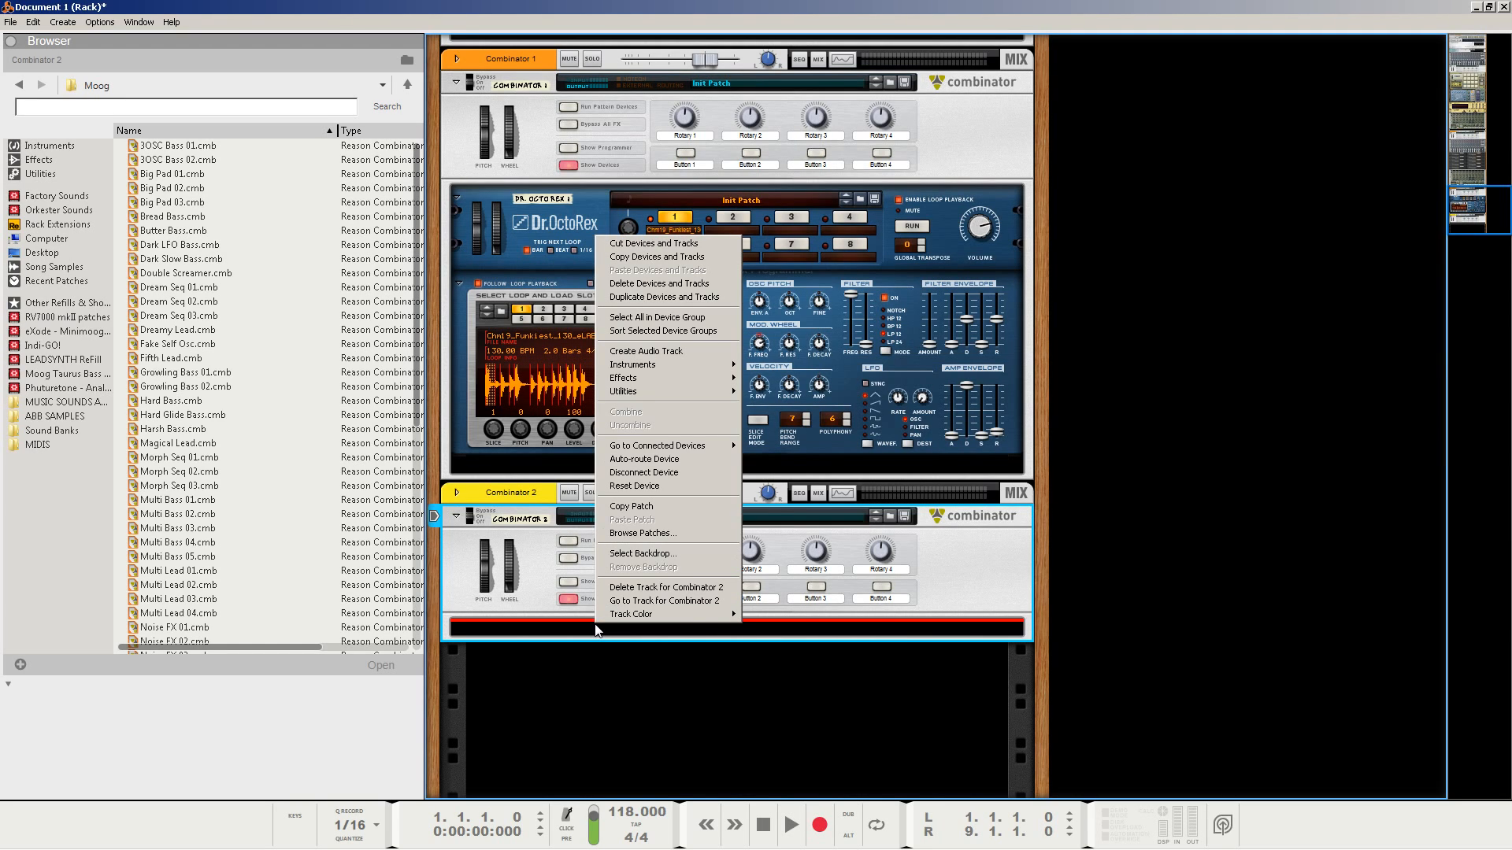
pyautogui.moveTo(689, 391)
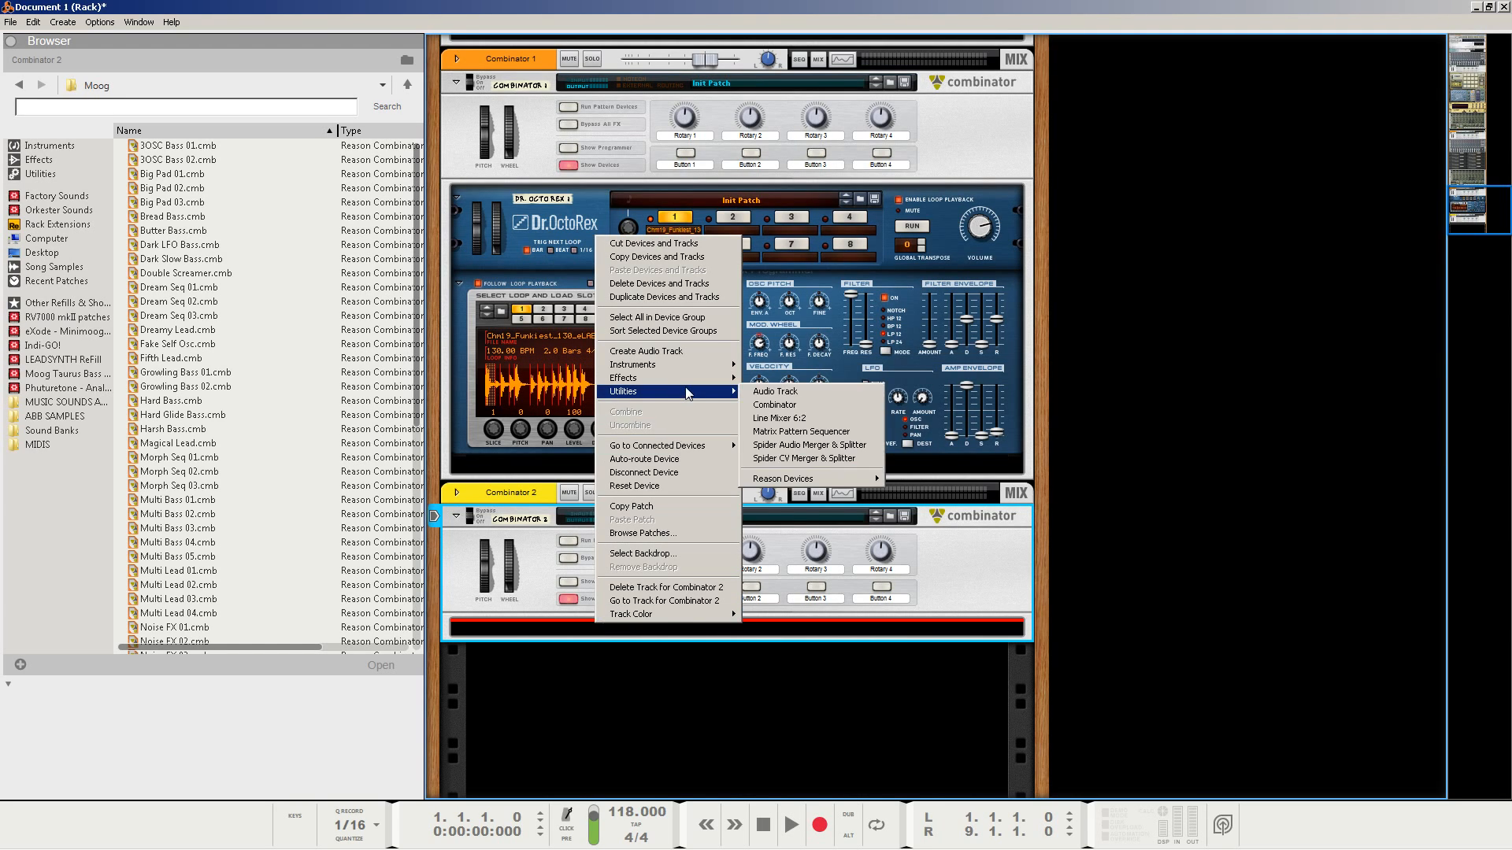
pyautogui.click(812, 445)
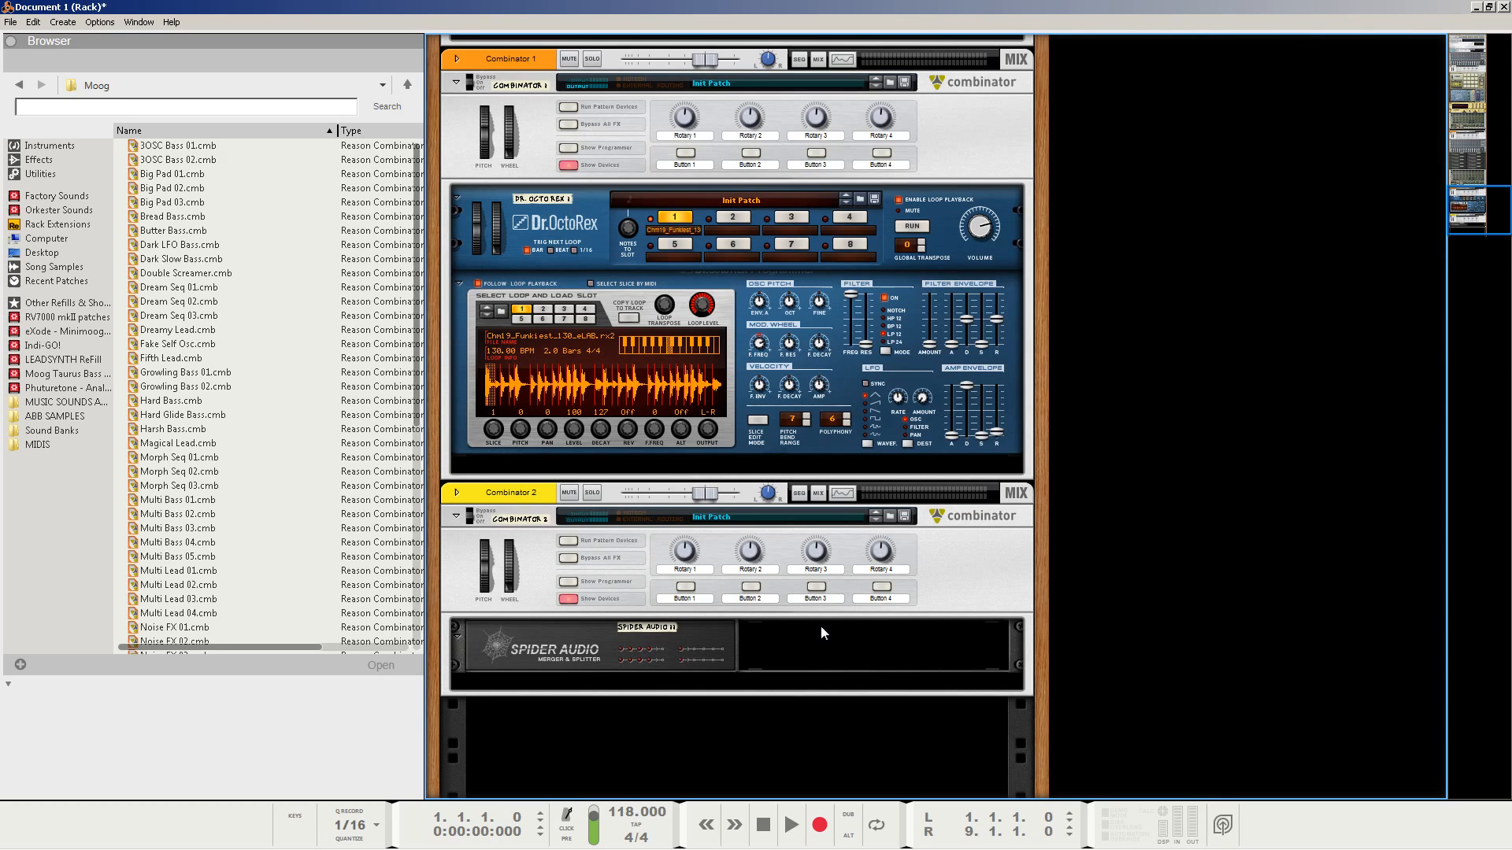
pyautogui.click(617, 653)
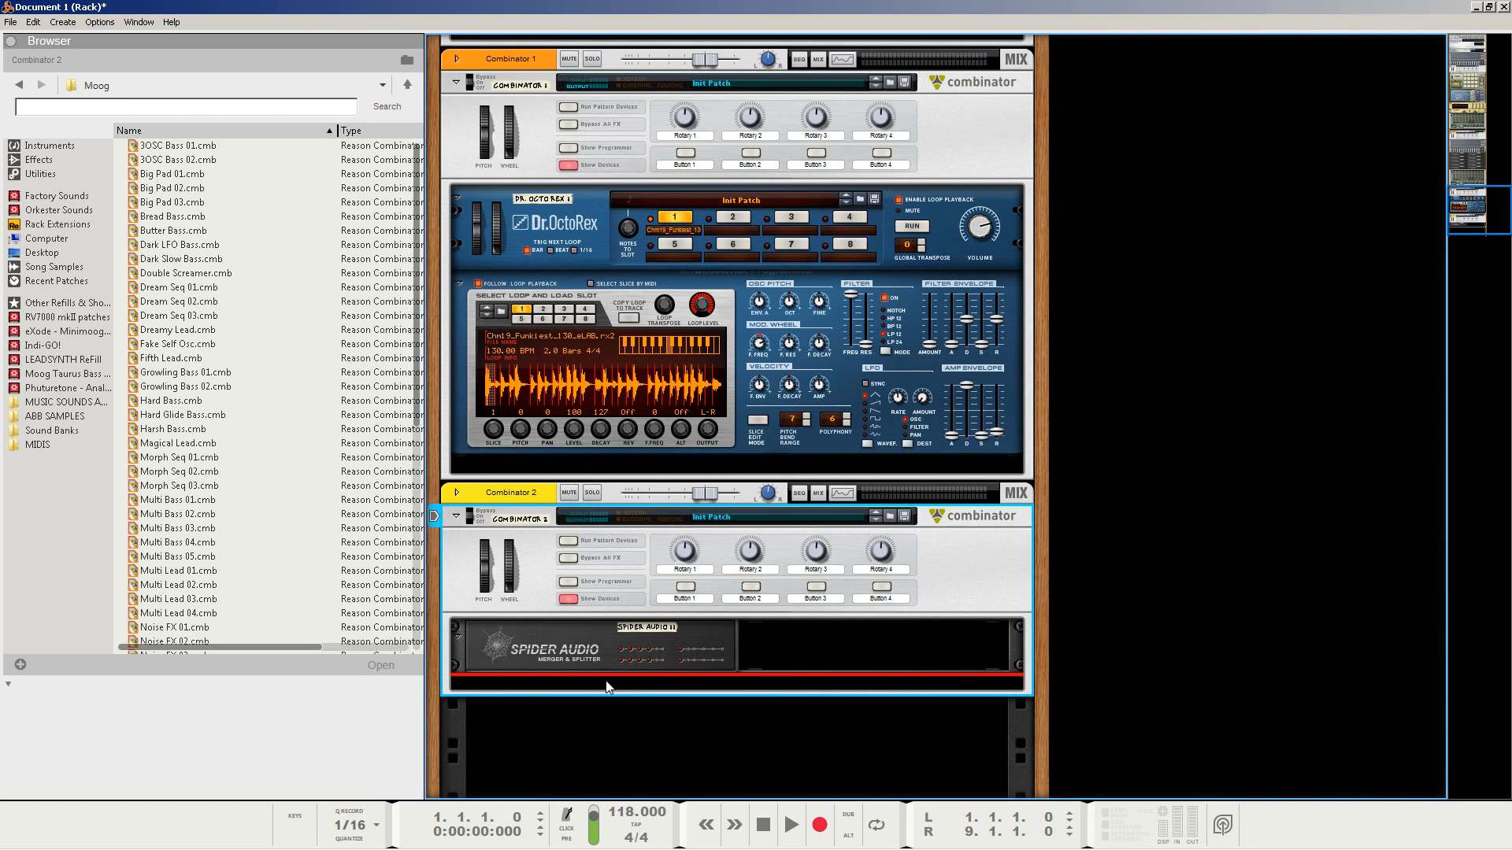
pyautogui.rightClick(606, 686)
pyautogui.moveTo(665, 451)
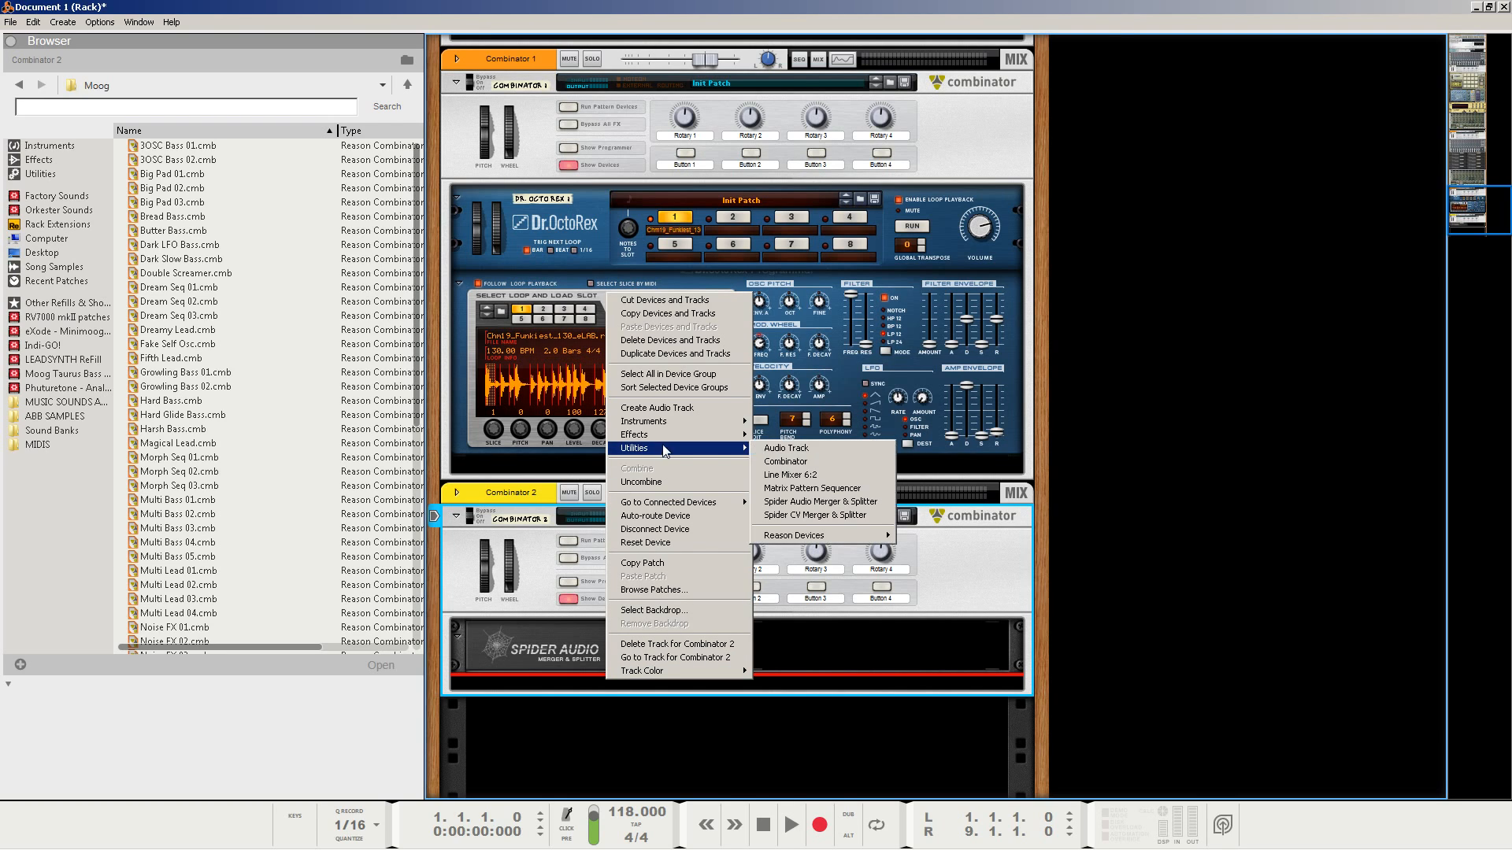
pyautogui.click(801, 477)
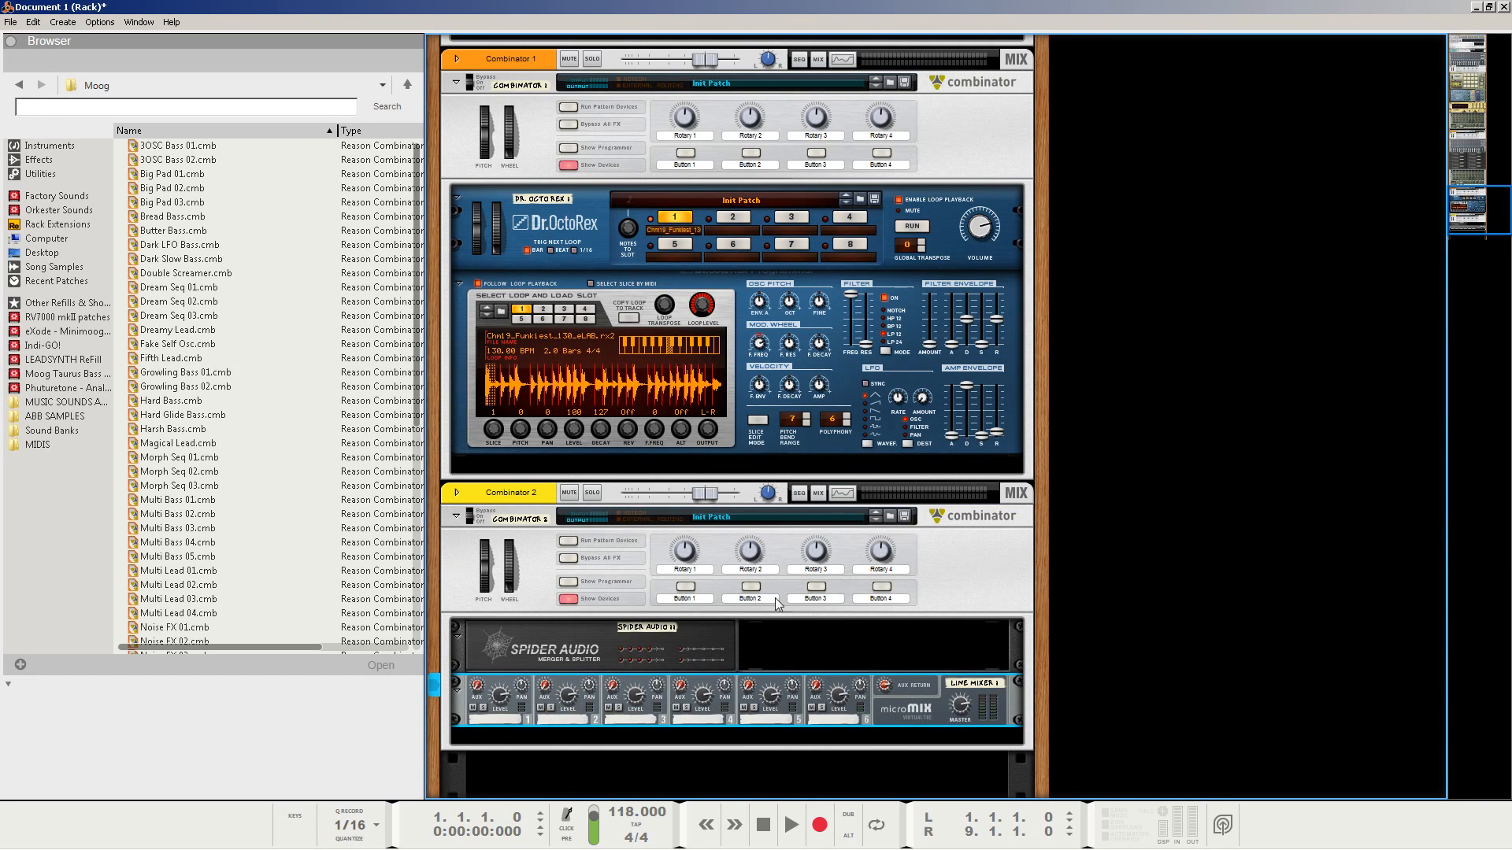
# On the rack's rear, unplug the first Combinator's output from its mix channel and cable it into the second Combinator's Combi Input.
pyautogui.press('Tab')
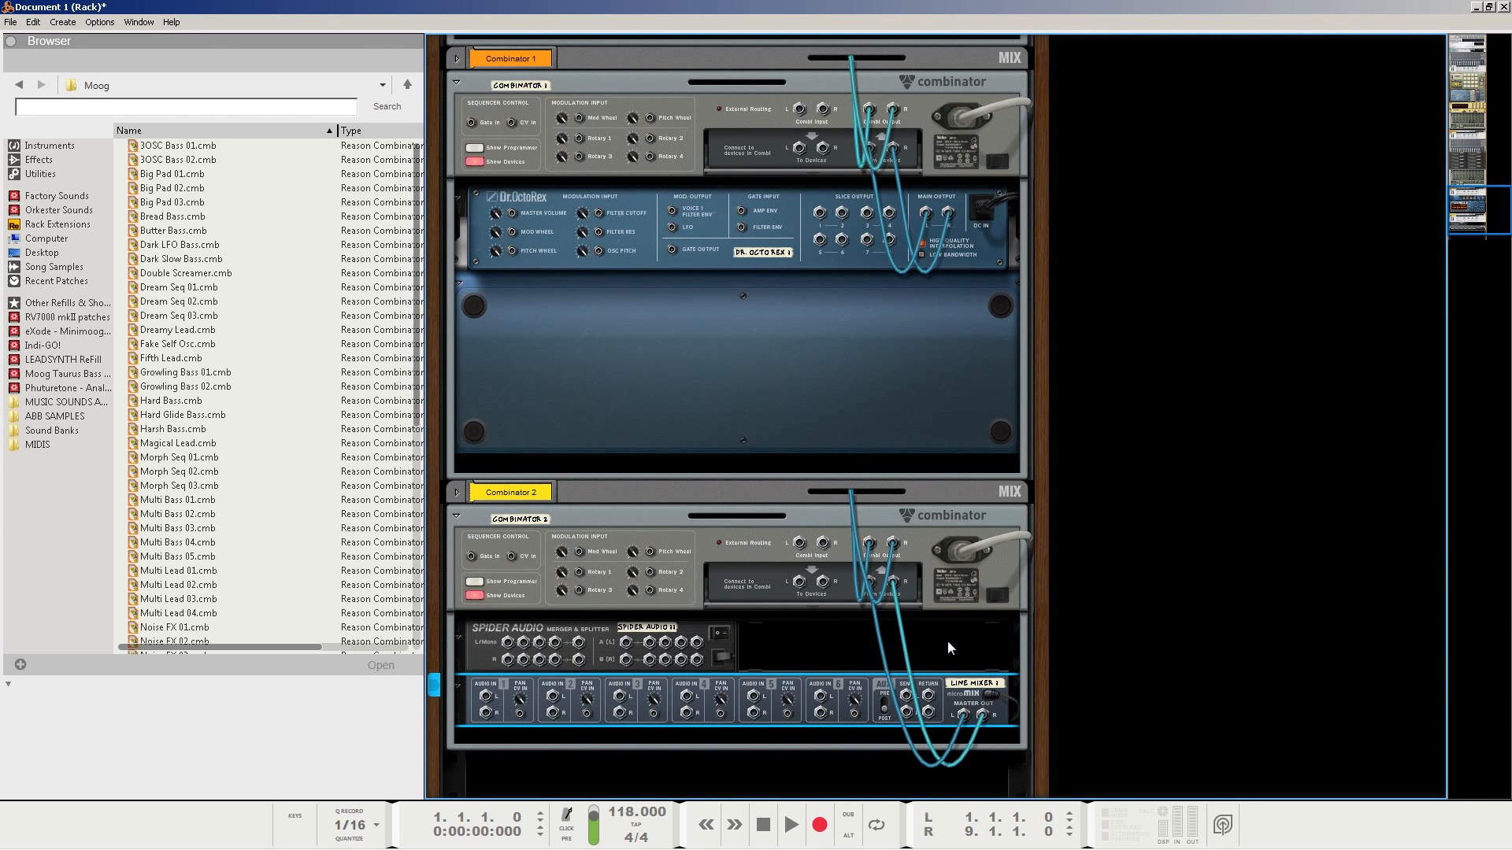
pyautogui.moveTo(887, 578)
pyautogui.moveTo(868, 110); pyautogui.dragTo(889, 86)
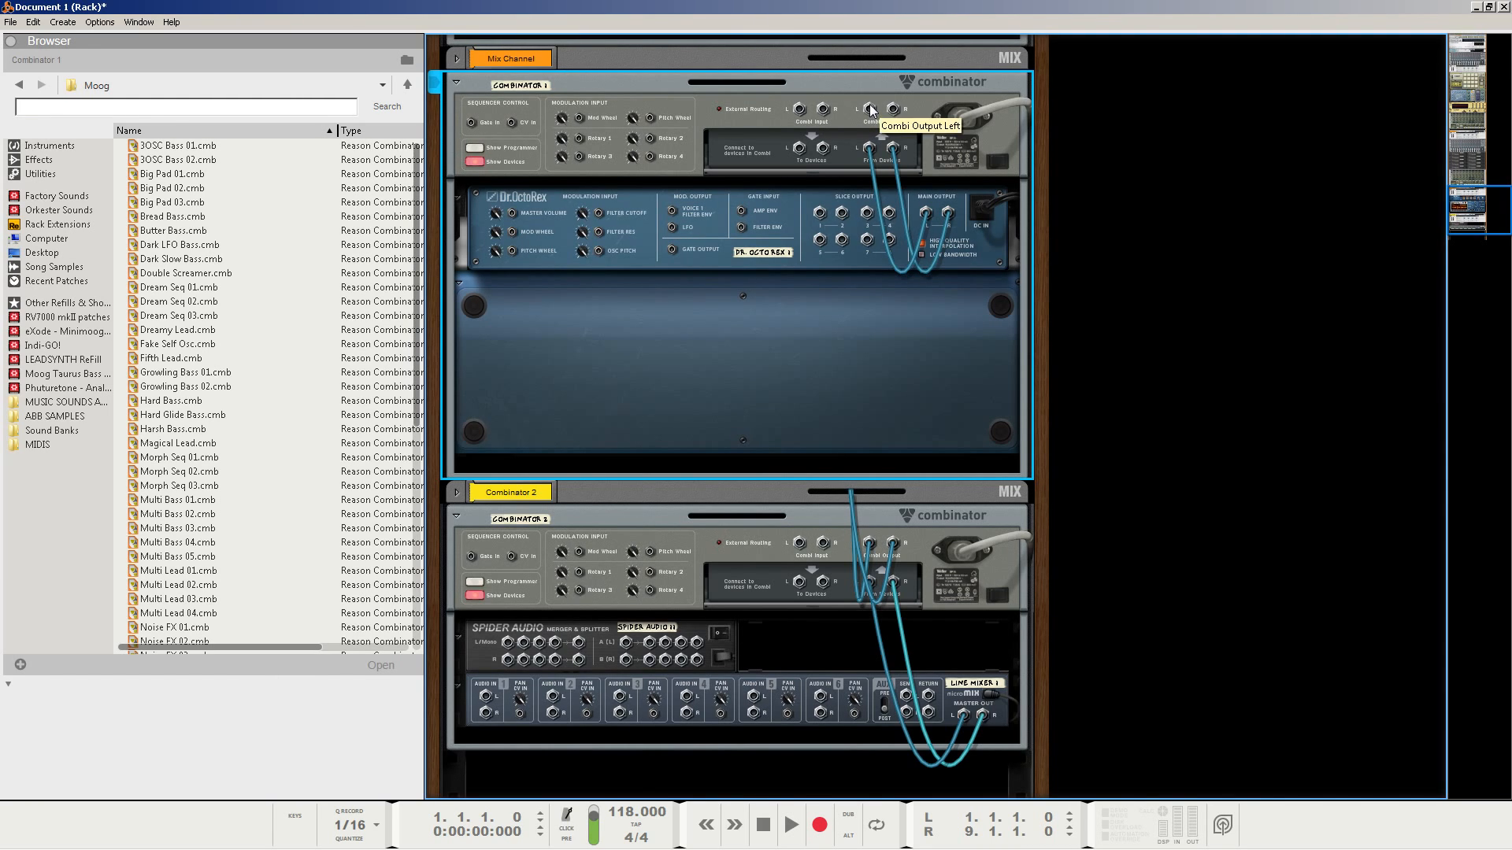
pyautogui.moveTo(869, 110); pyautogui.dragTo(800, 543)
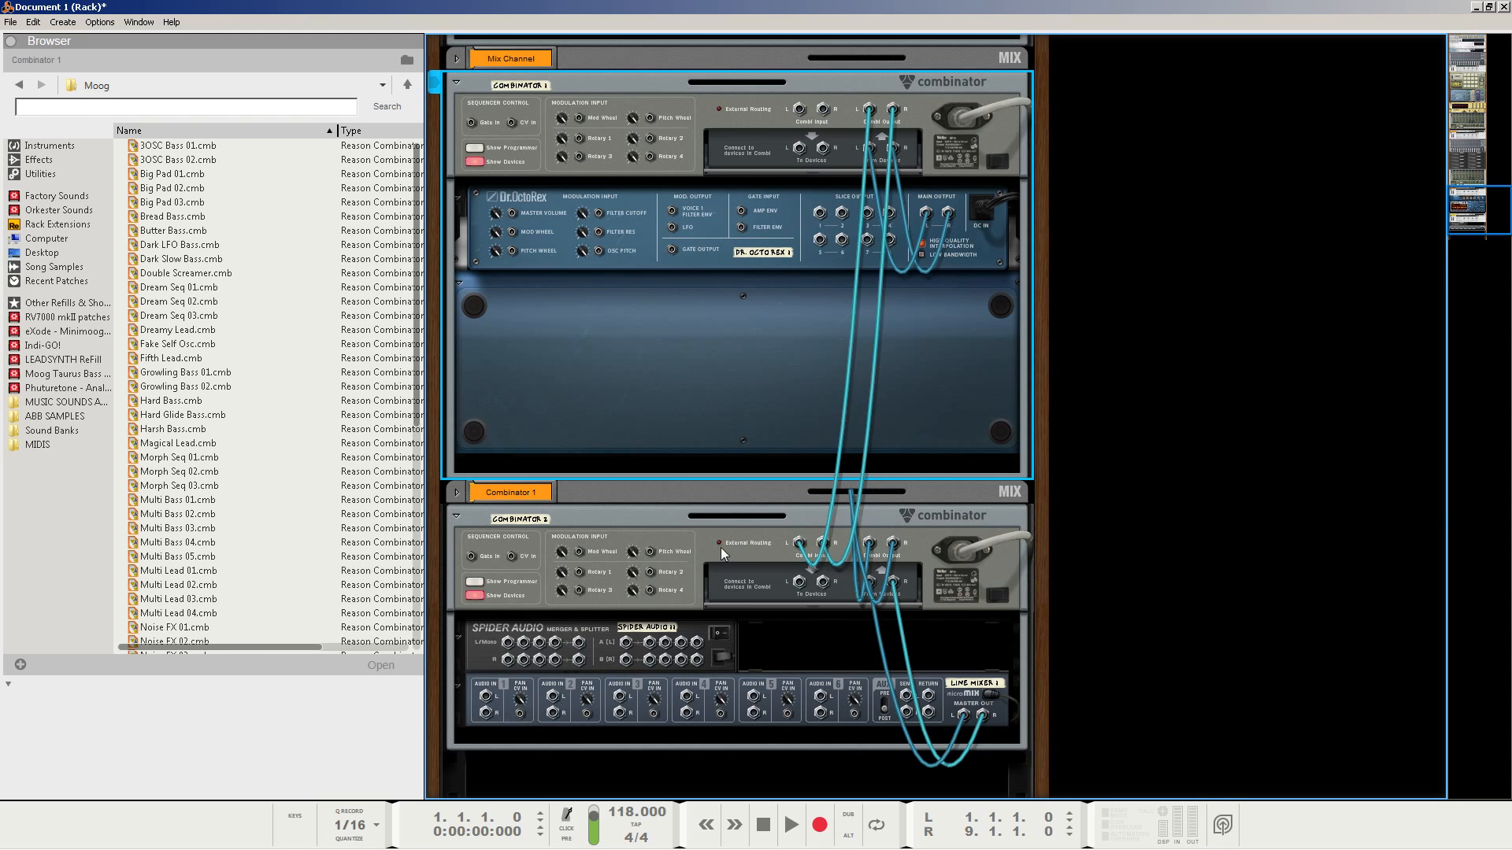
# Route the second Combinator's To Devices output into the Spider's splitter input, connect a splitter output to Line Mixer channel 1, and return to the front.
pyautogui.moveTo(796, 580); pyautogui.dragTo(626, 647)
pyautogui.moveTo(628, 647); pyautogui.dragTo(486, 696)
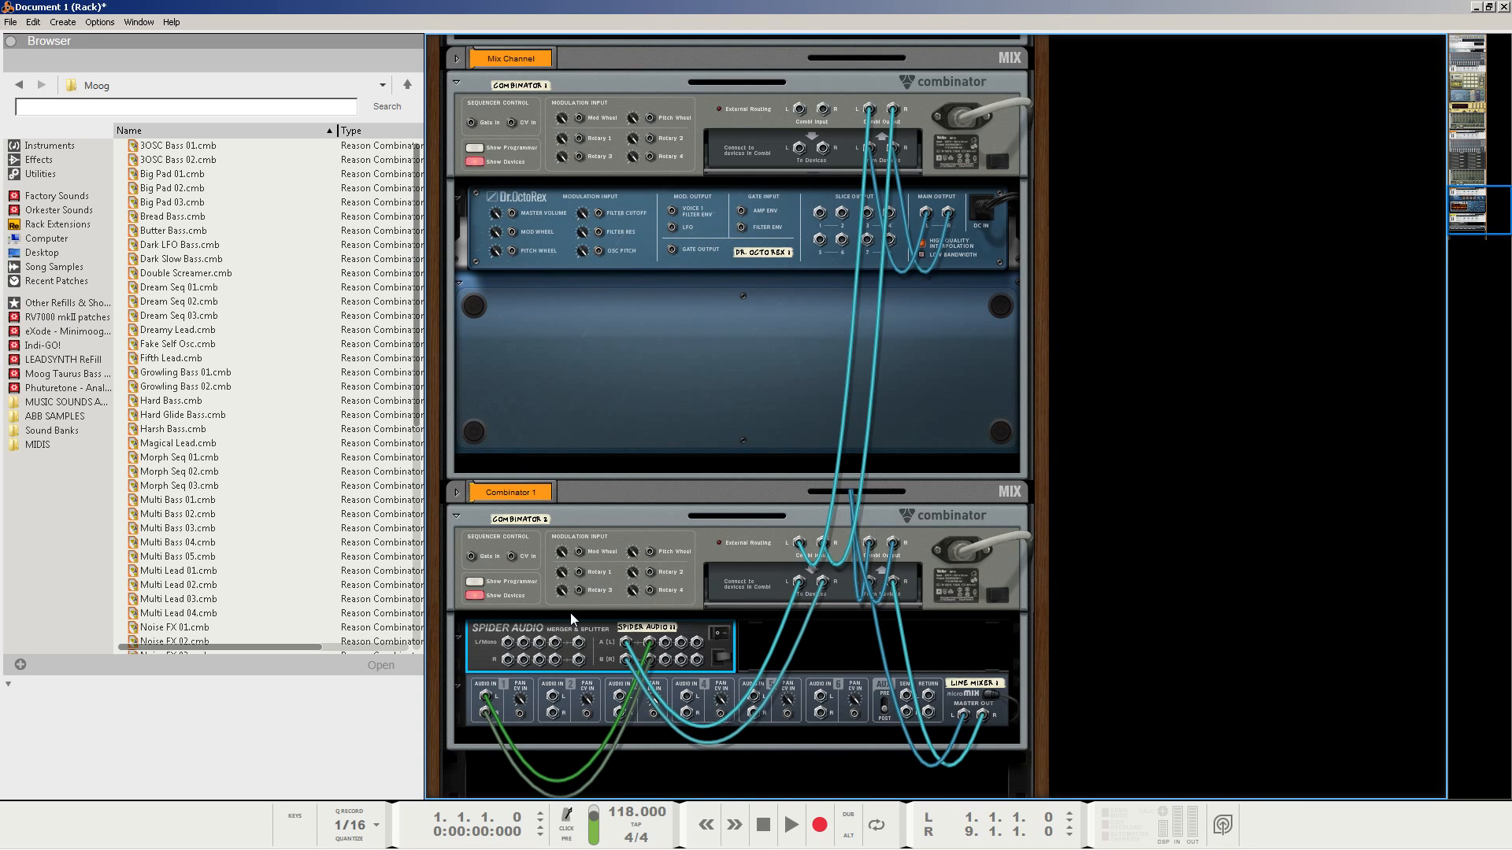
pyautogui.press('Tab')
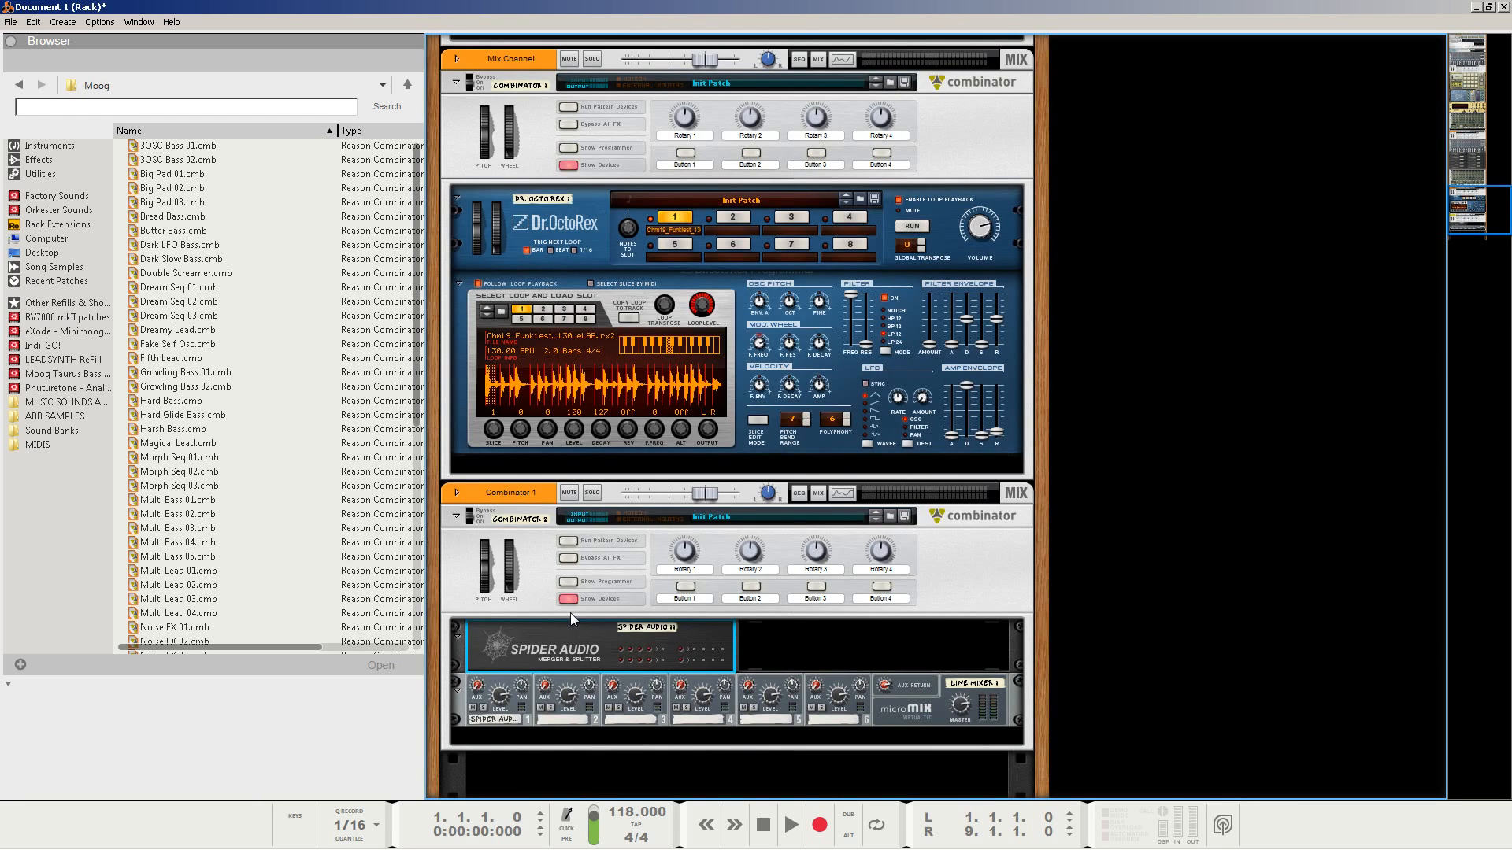
# Play the drum loop through the second Combinator to check its signal path, and stop and return to the start.
pyautogui.scroll(-3, 584, 602)
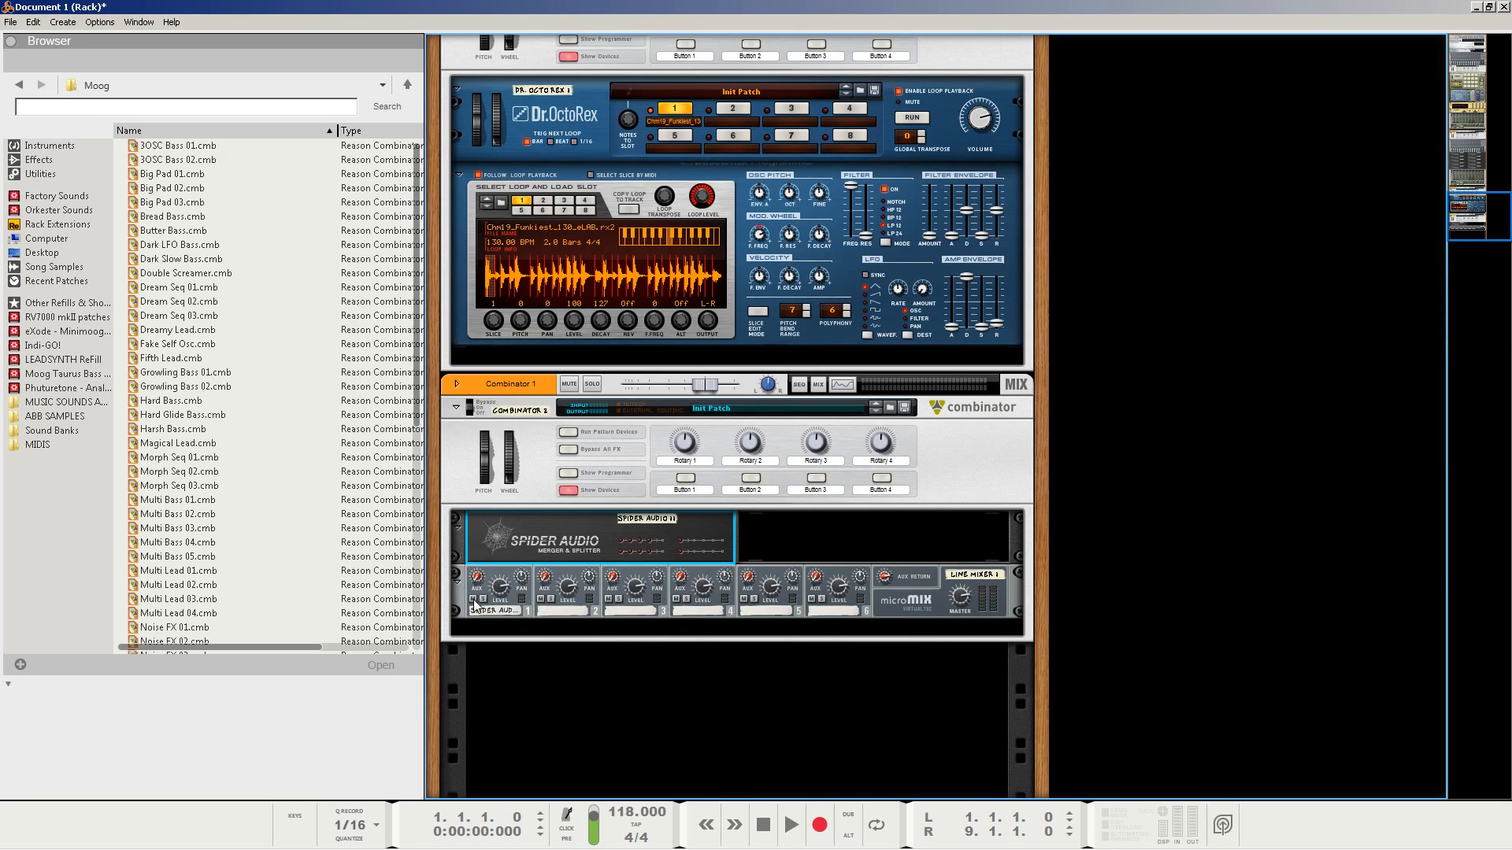
pyautogui.click(785, 825)
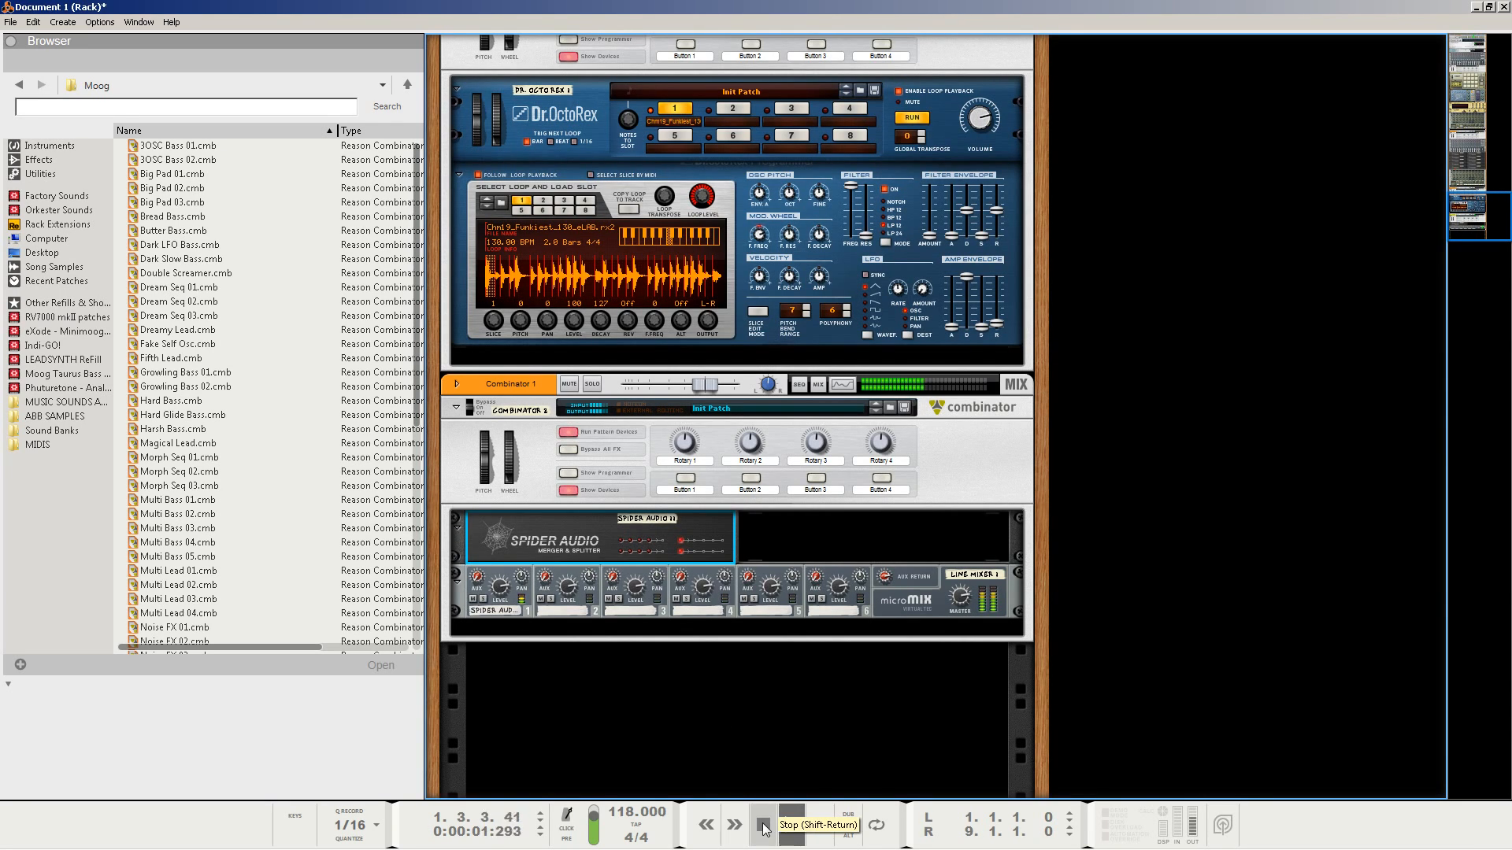
pyautogui.doubleClick(763, 825)
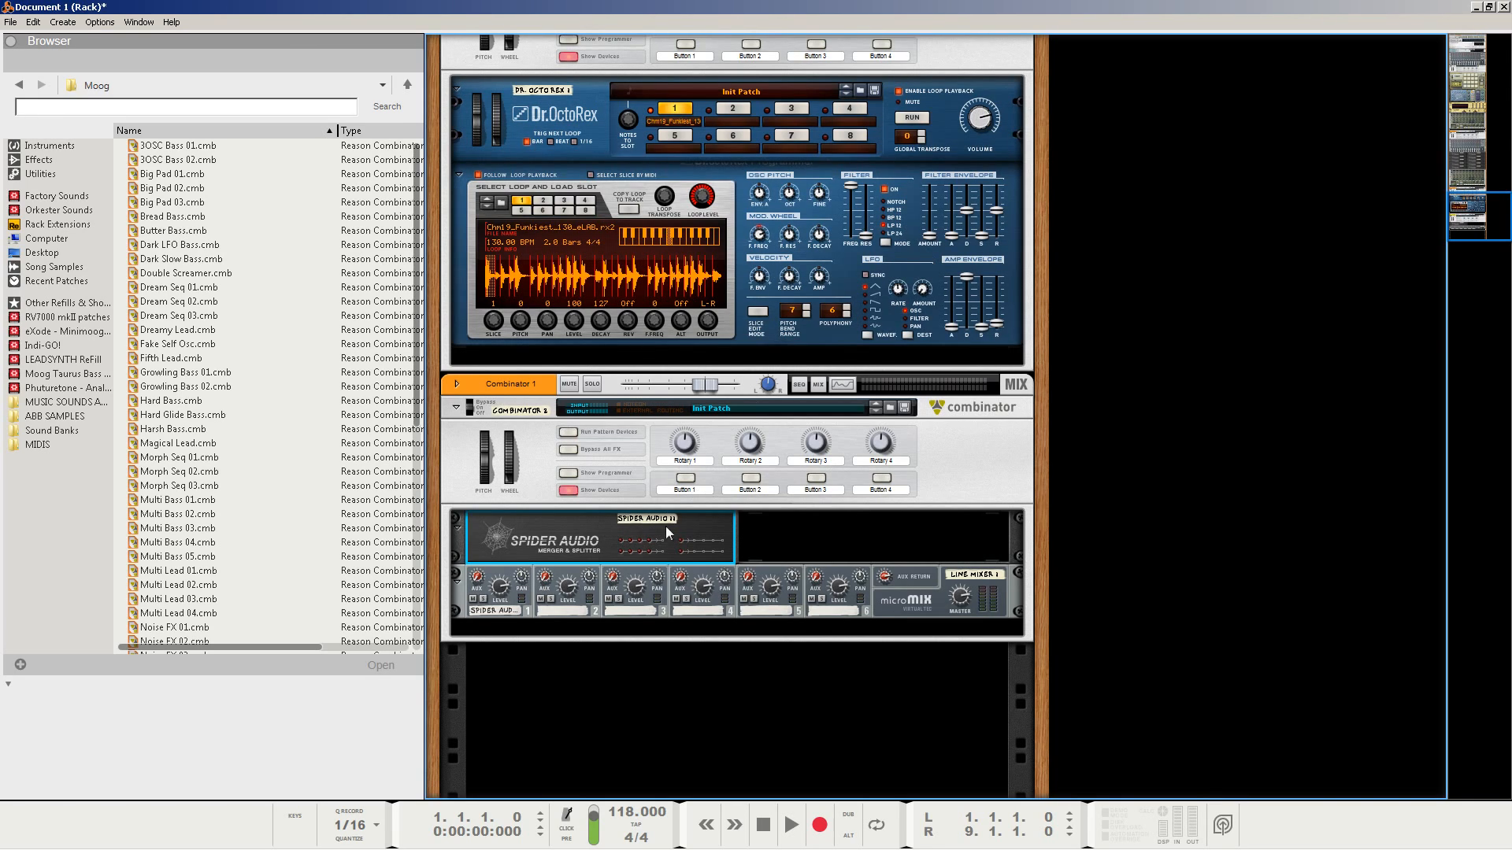
# Add an RV7000 MkII Reverb below the Line Mixer inside the second Combinator.
pyautogui.click(622, 632)
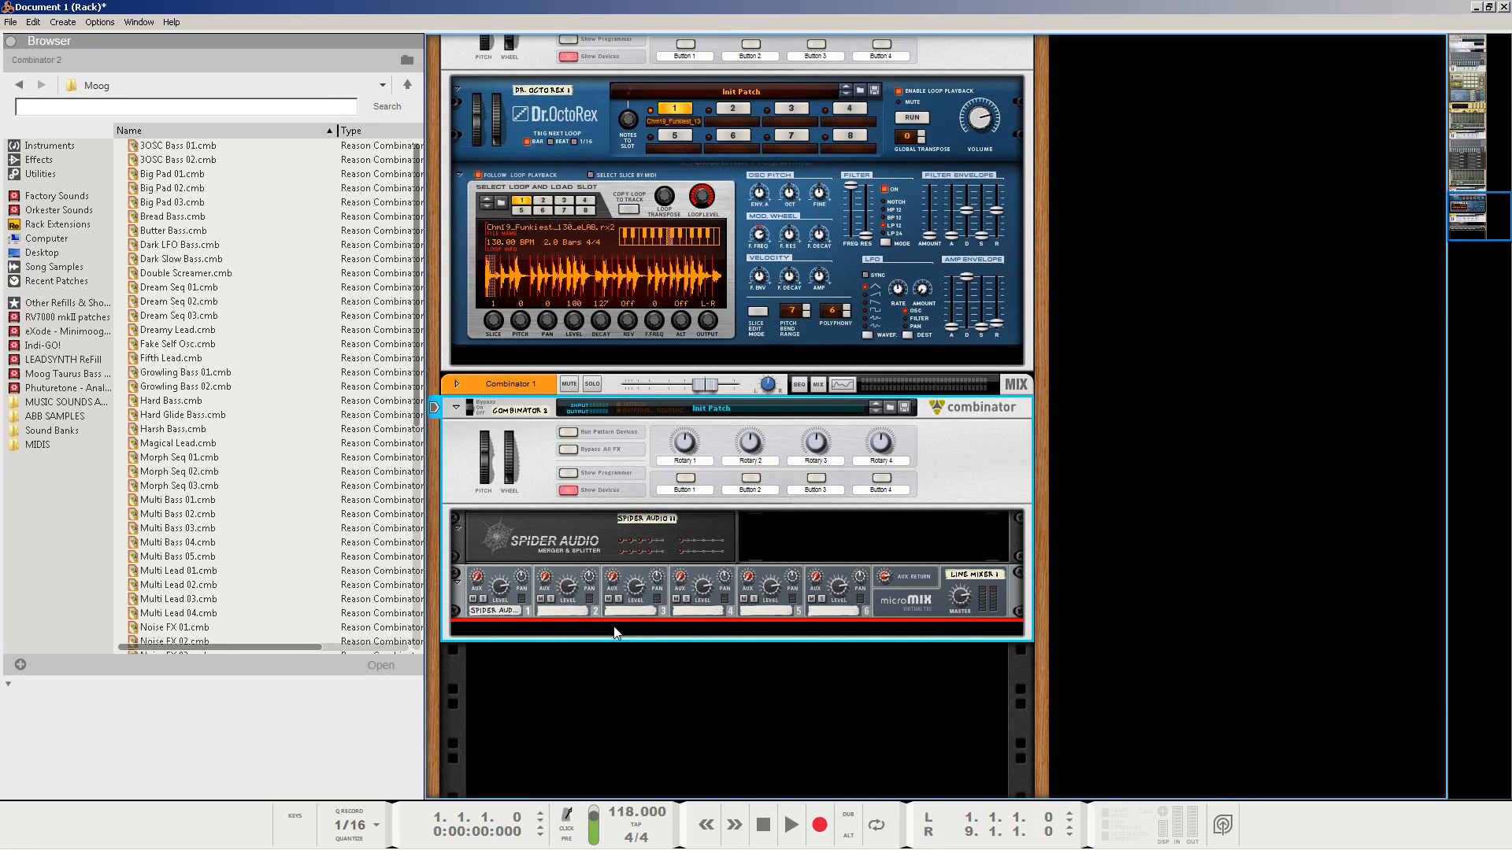
pyautogui.rightClick(615, 631)
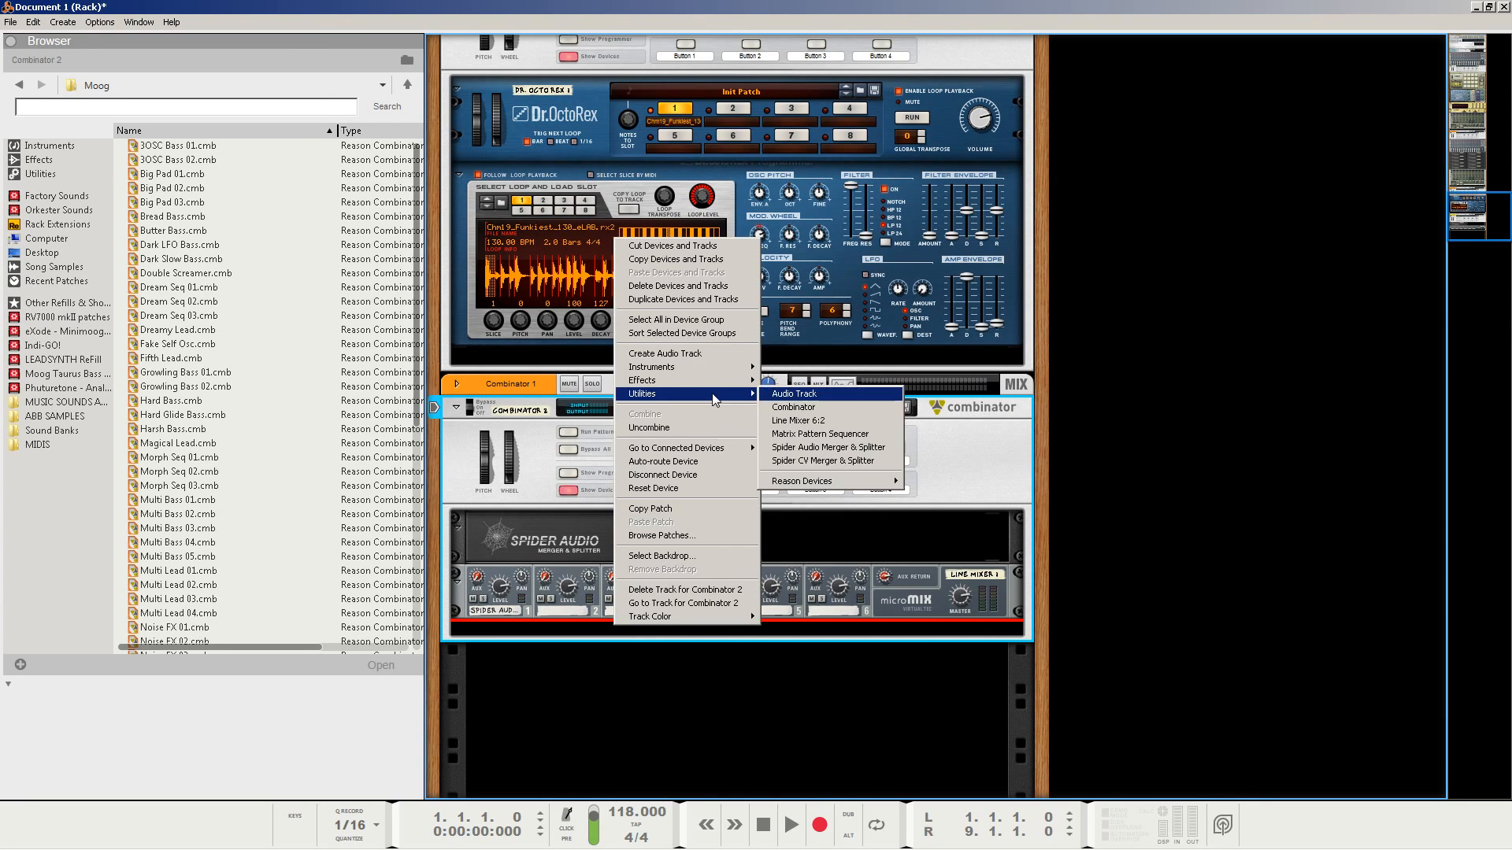
pyautogui.moveTo(713, 389)
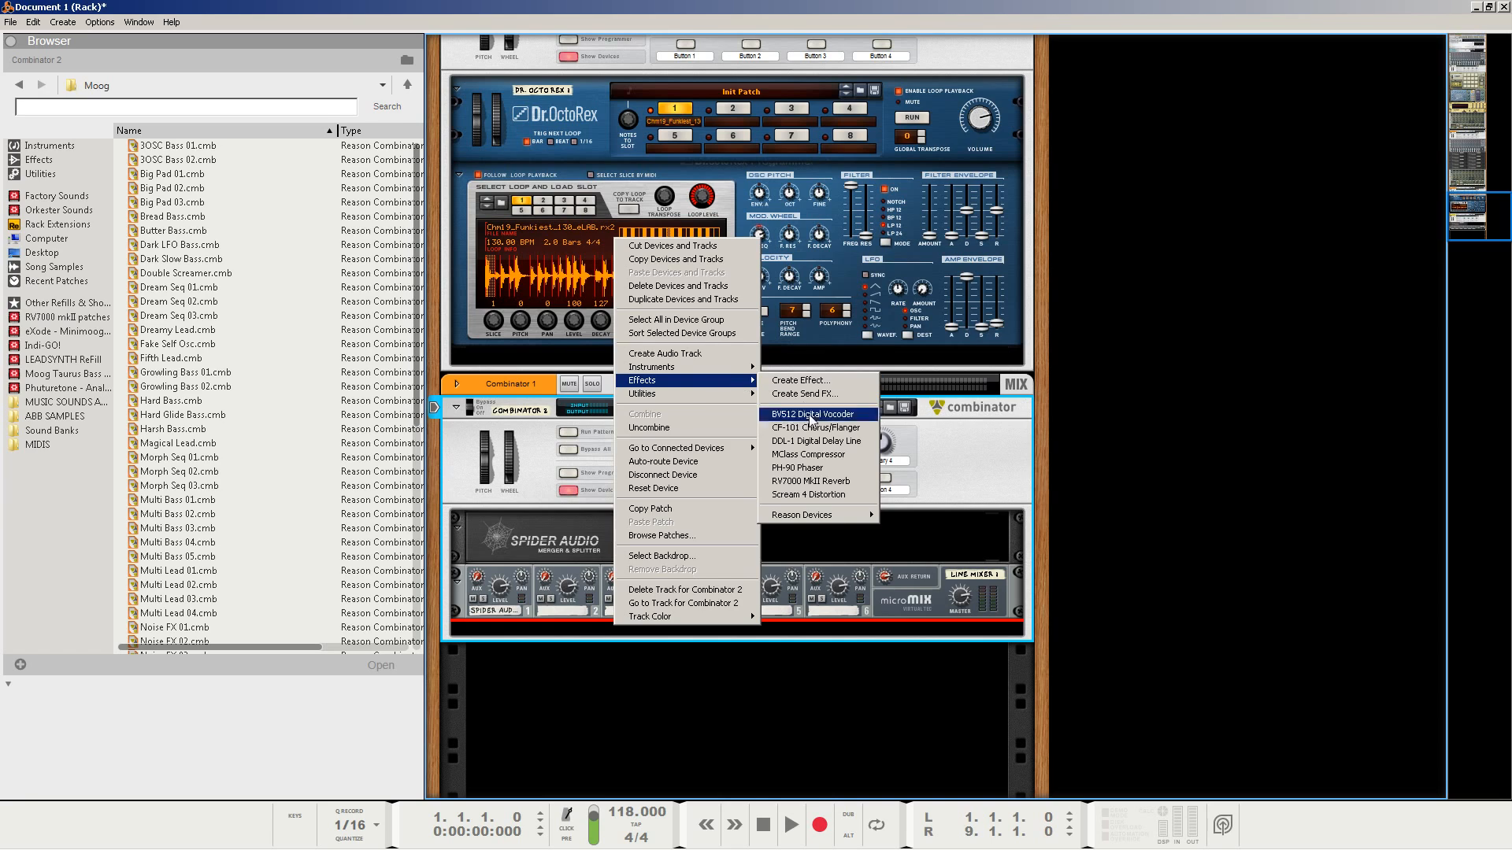
pyautogui.click(807, 481)
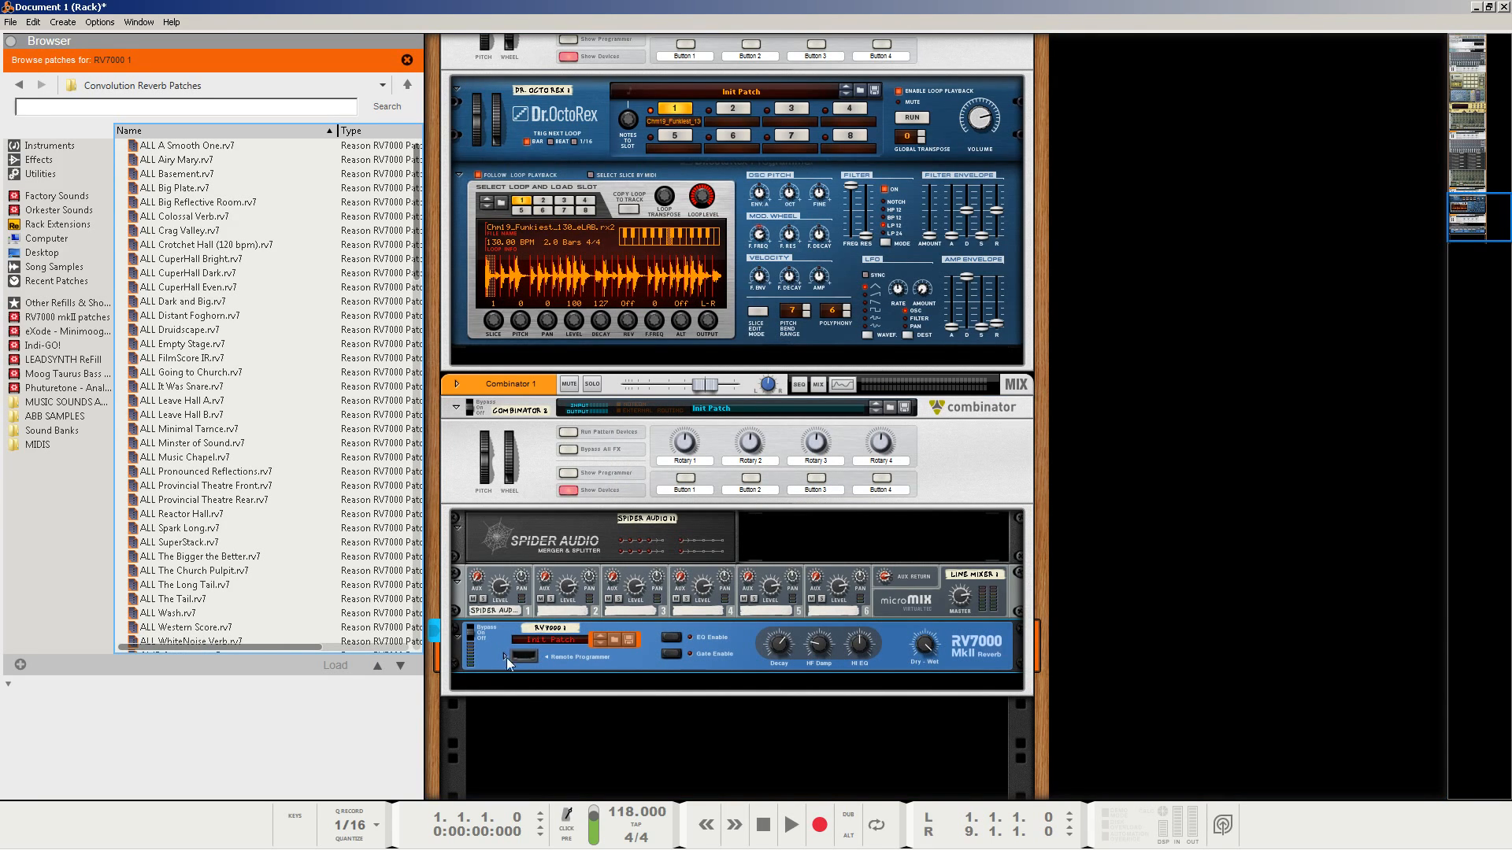
# Unfold the remote programmer of the RV7000 reverb inside the second Combinator.
pyautogui.click(504, 655)
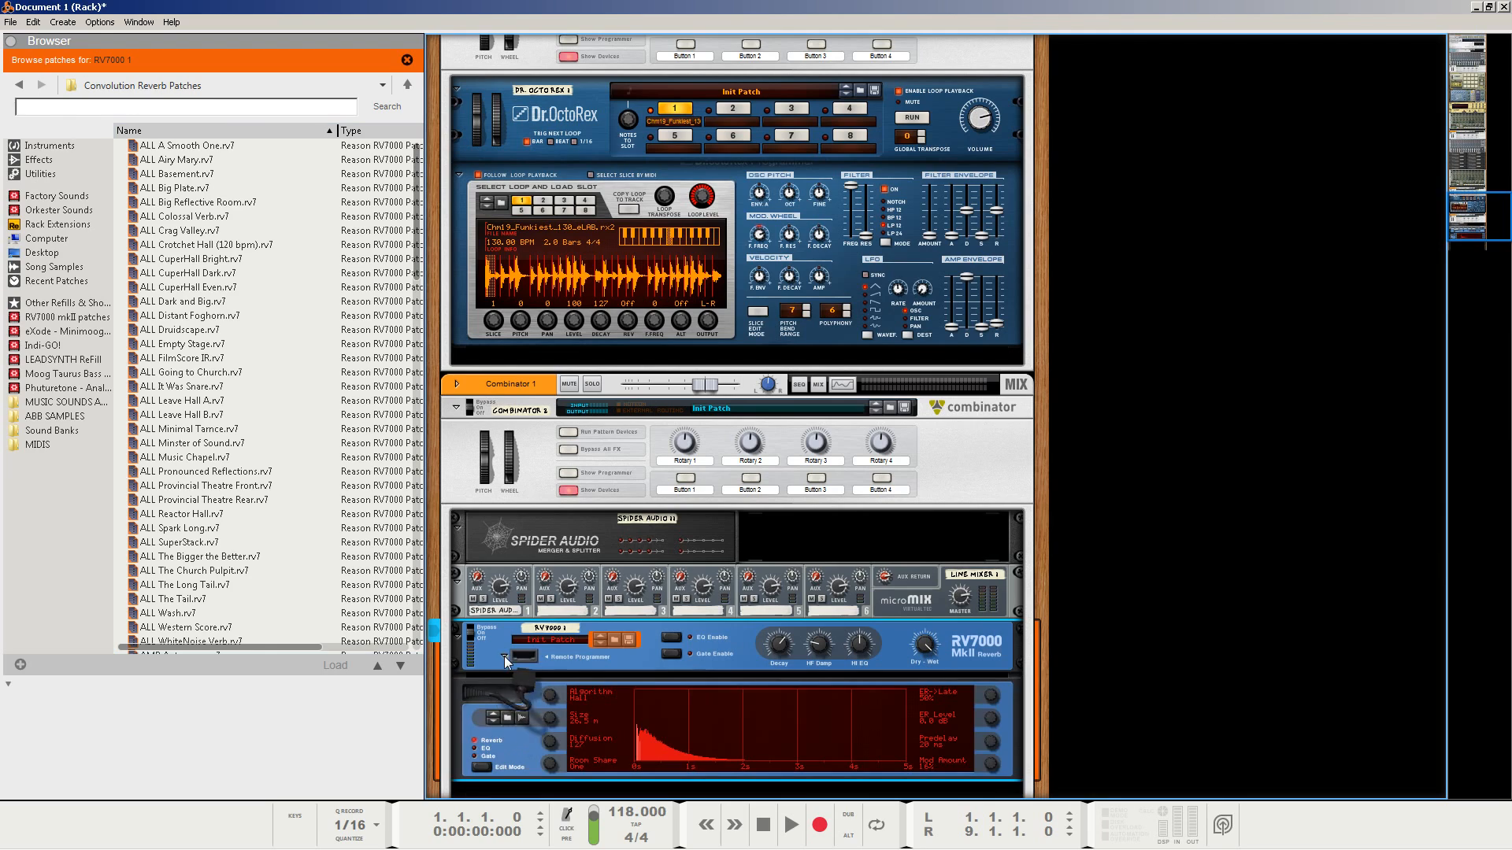
pyautogui.rightClick(592, 663)
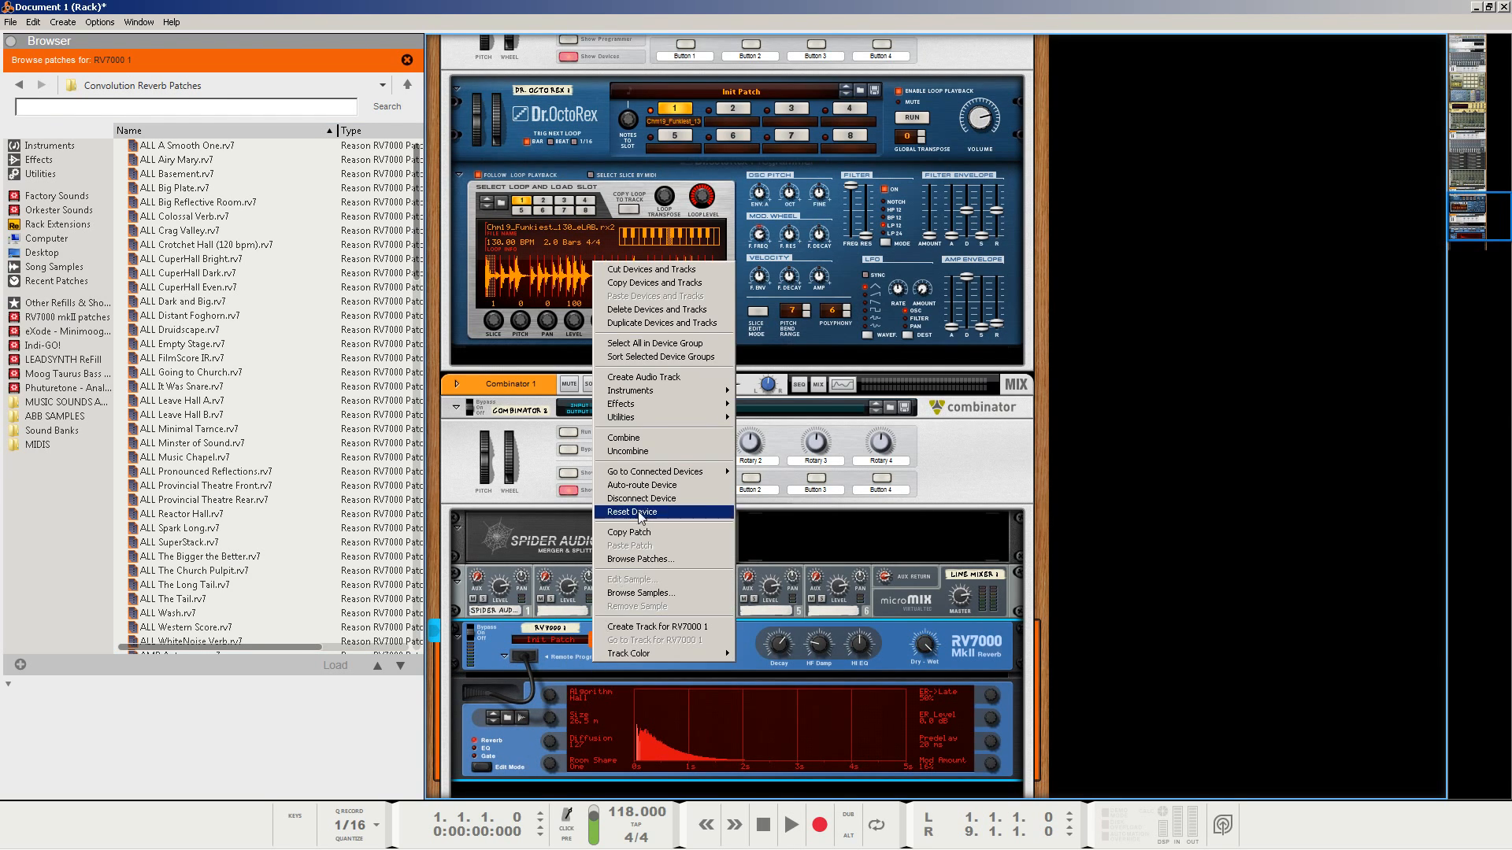
pyautogui.click(556, 665)
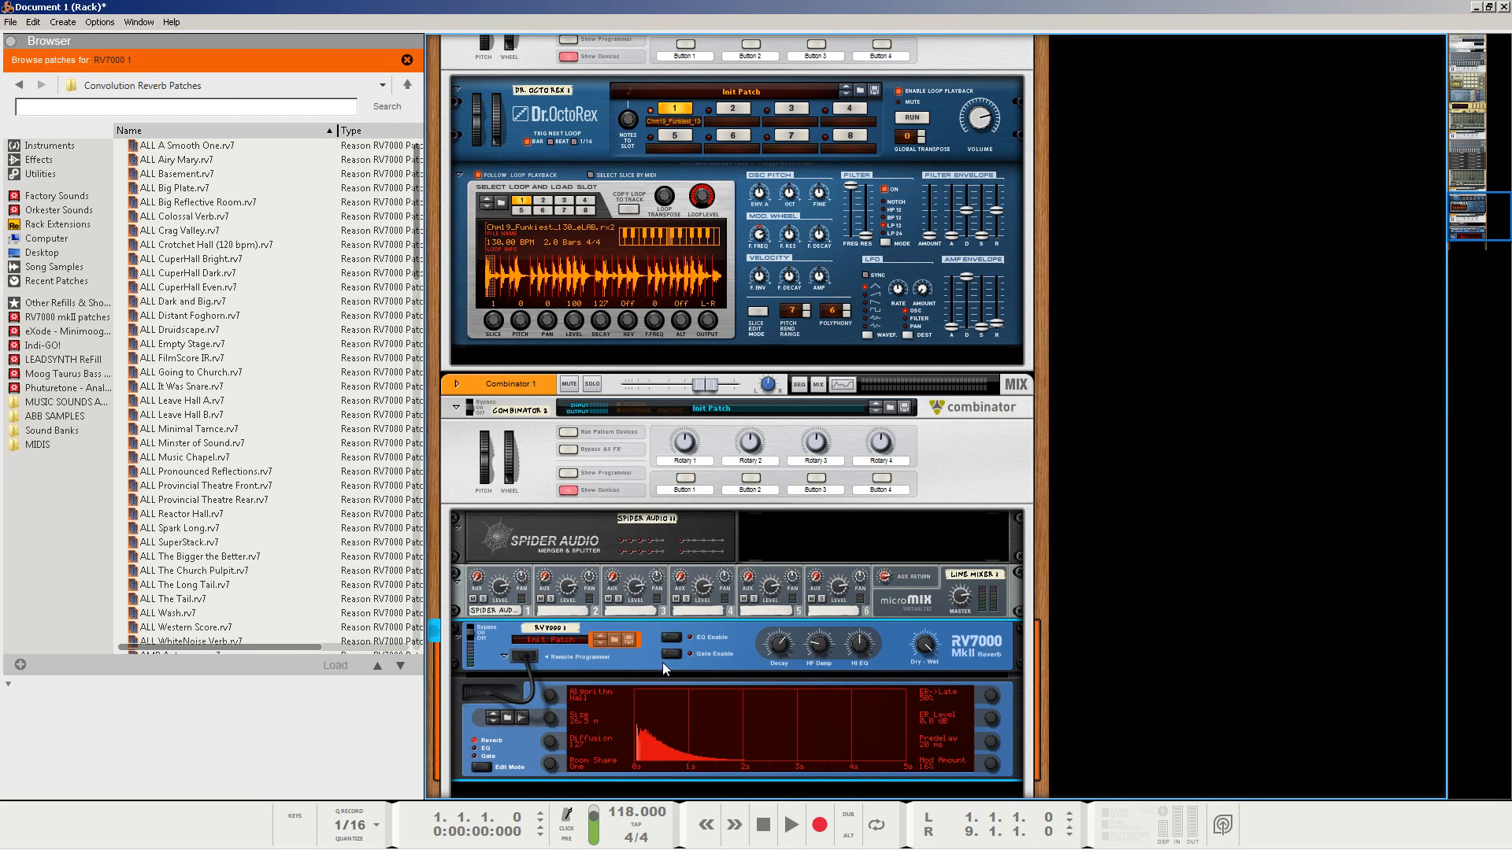
pyautogui.scroll(-3, 612, 674)
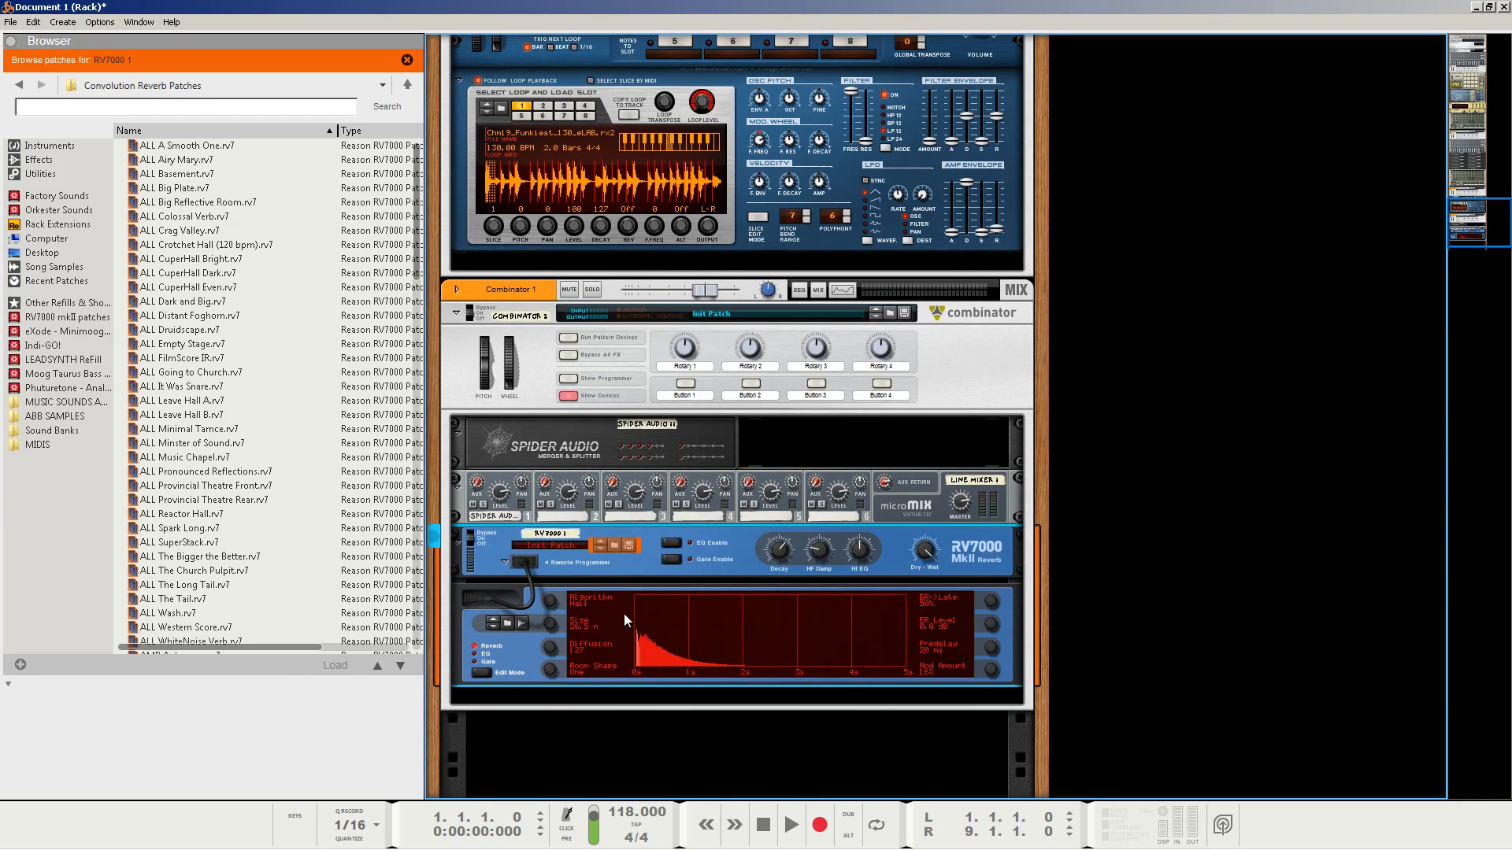
# On the rack's rear, route a splitter output into the RV7000 and its audio output into Line Mixer channel 2, and return to the front.
pyautogui.press('Tab')
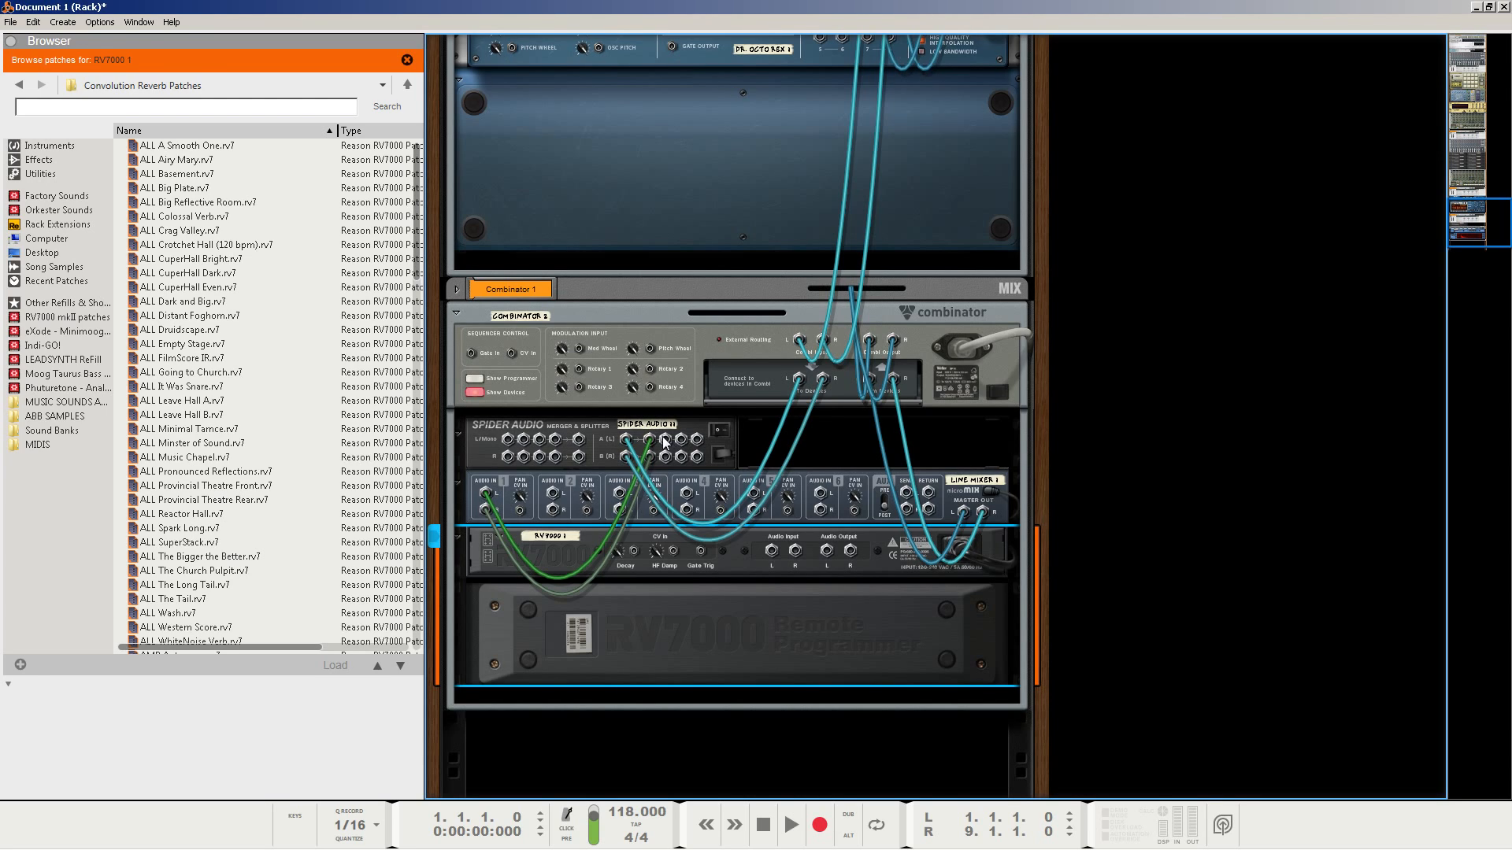
pyautogui.moveTo(667, 439); pyautogui.dragTo(553, 496)
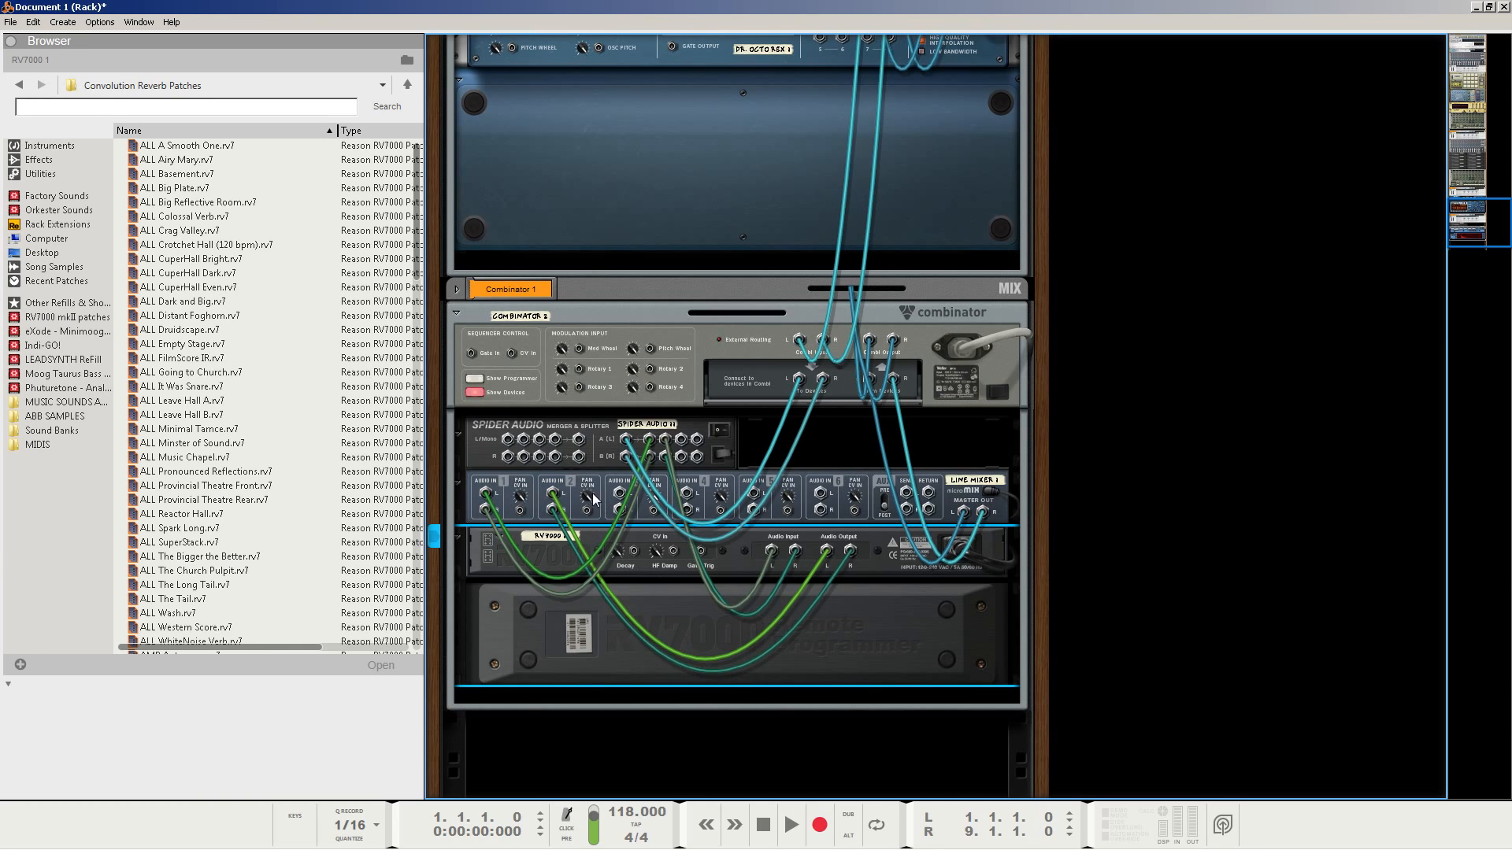
pyautogui.press('Tab')
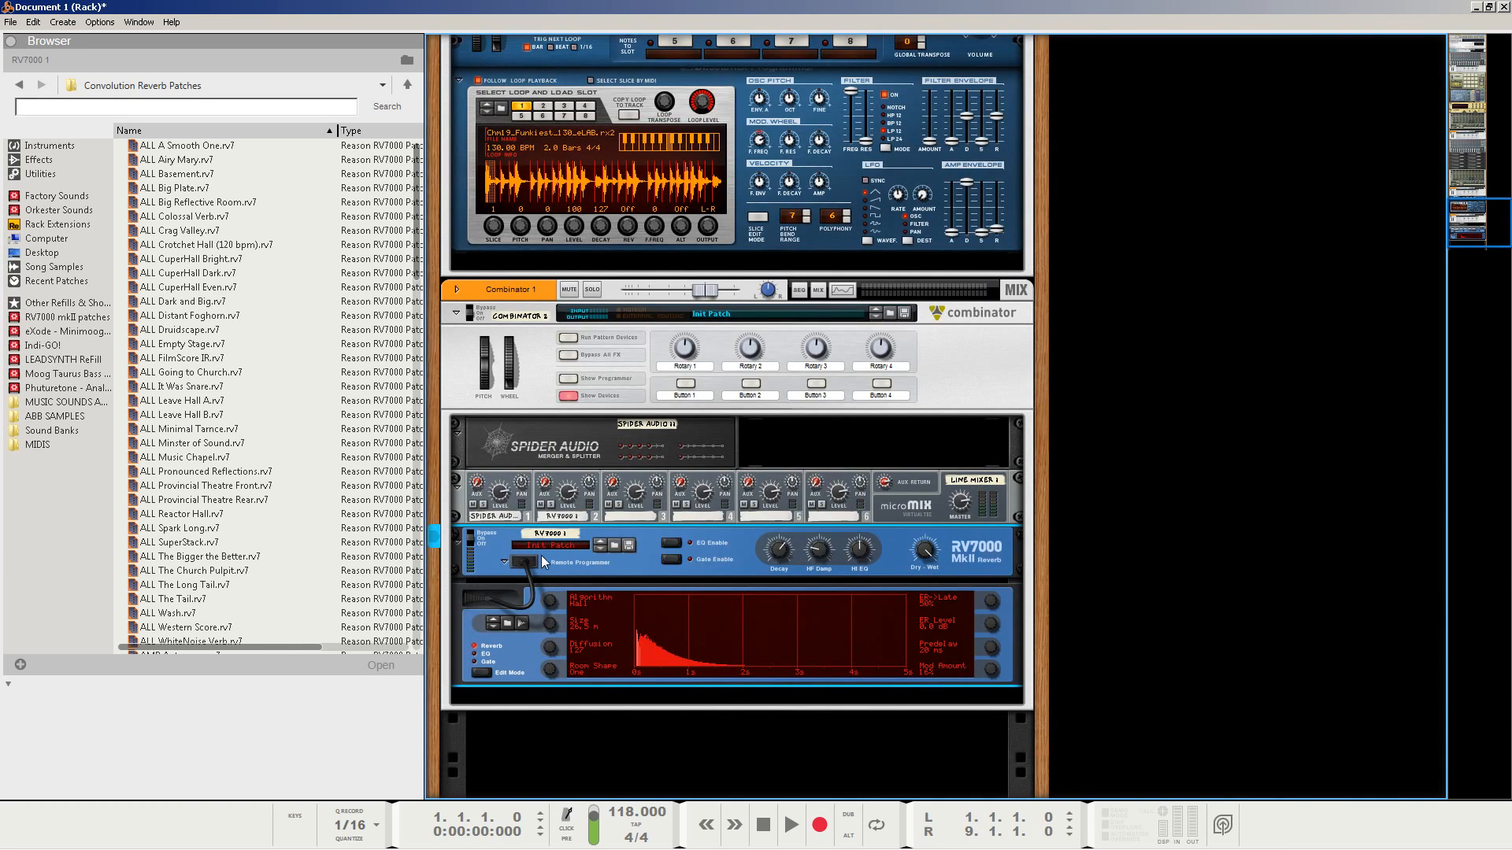
# Play the drum loop through the newly cabled RV7000 to check its signal, and stop and return to the start.
pyautogui.press('space')
pyautogui.press('space')
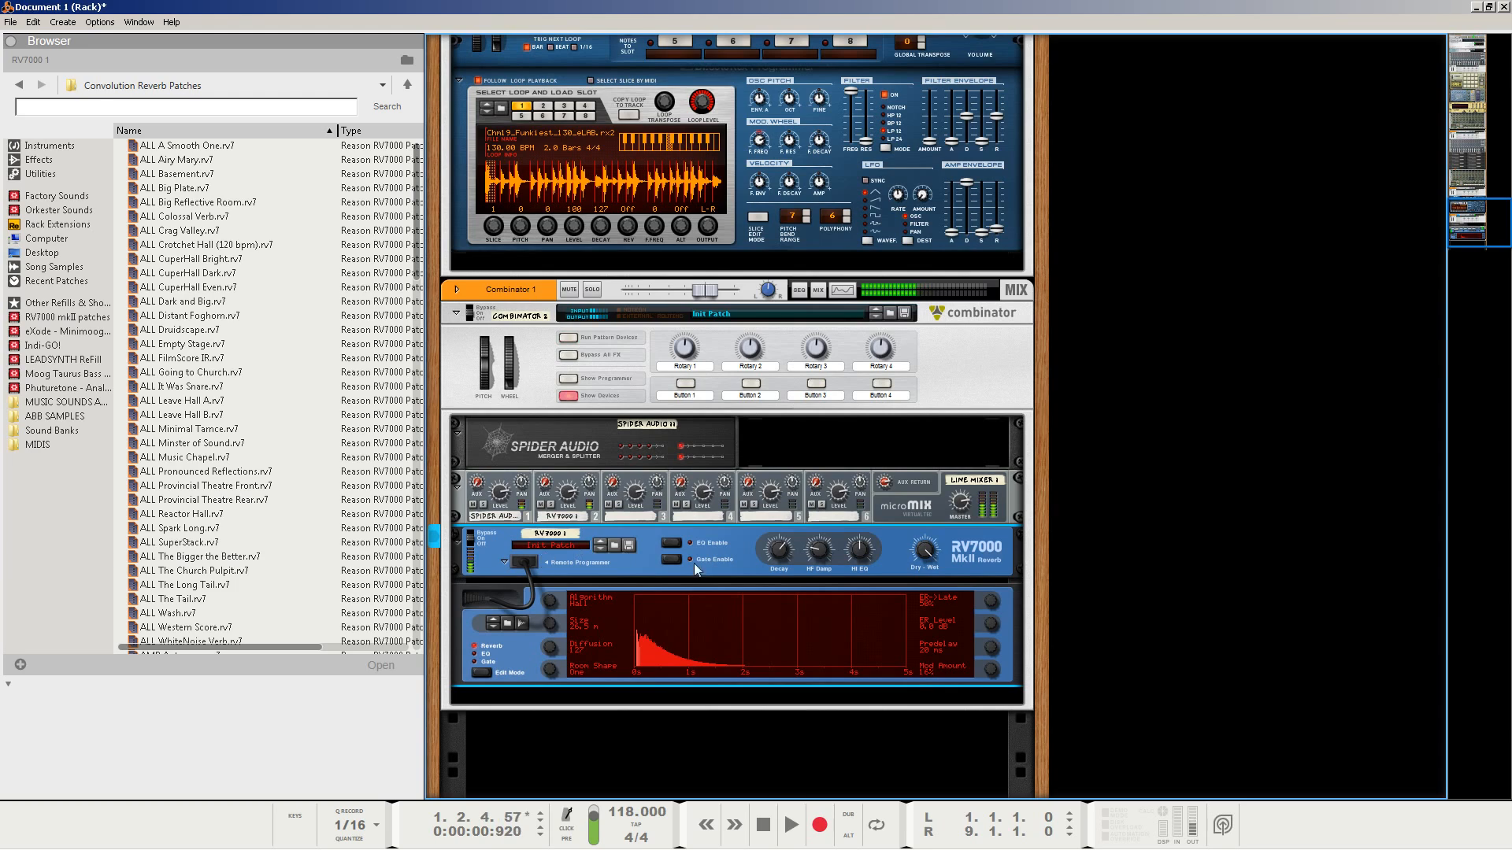
pyautogui.click(763, 824)
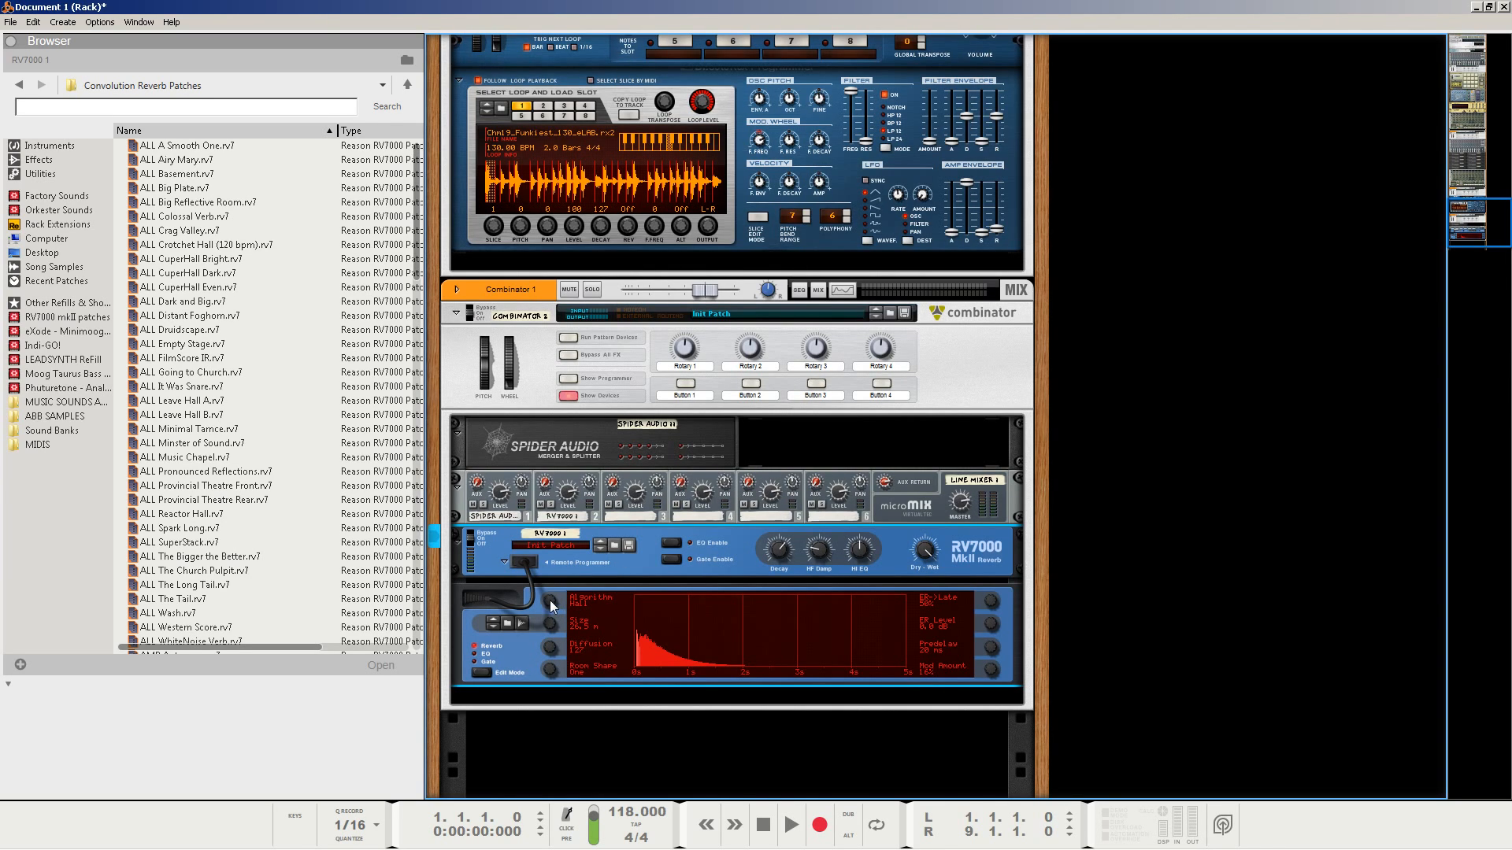
# Set the RV7000's algorithm to Reverse with tempo sync on and a length of 2/16, and adjust its Rev Dry/Wet.
pyautogui.moveTo(551, 605); pyautogui.dragTo(569, 564)
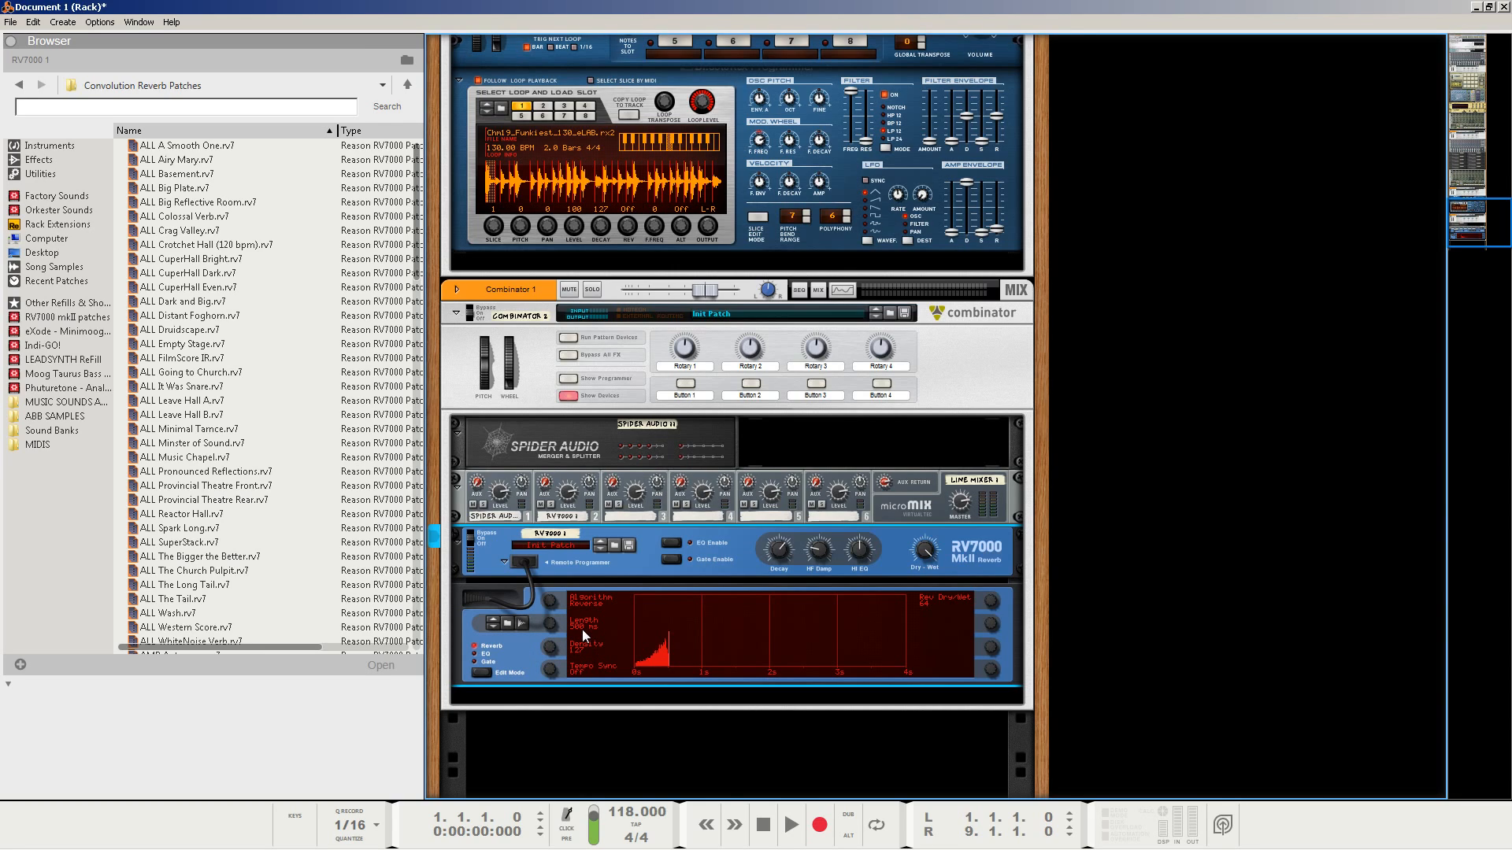
pyautogui.moveTo(550, 669); pyautogui.dragTo(551, 658)
pyautogui.moveTo(551, 622); pyautogui.dragTo(555, 630)
pyautogui.moveTo(991, 603); pyautogui.dragTo(1000, 598)
pyautogui.moveTo(926, 561)
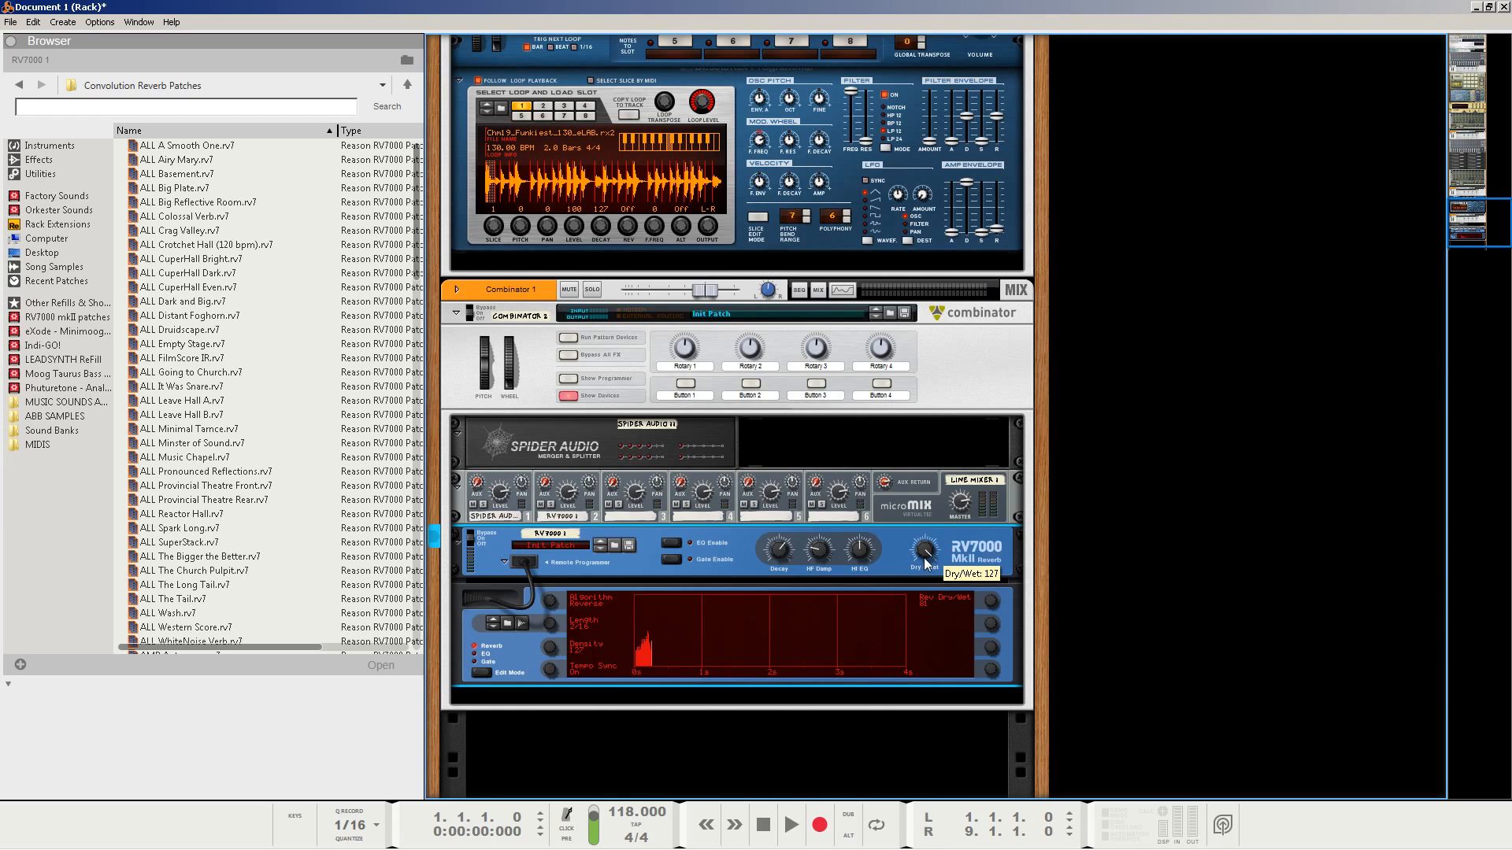
# Play the drum loop to audition the reverse reverb, and stop and return to the start.
pyautogui.click(789, 826)
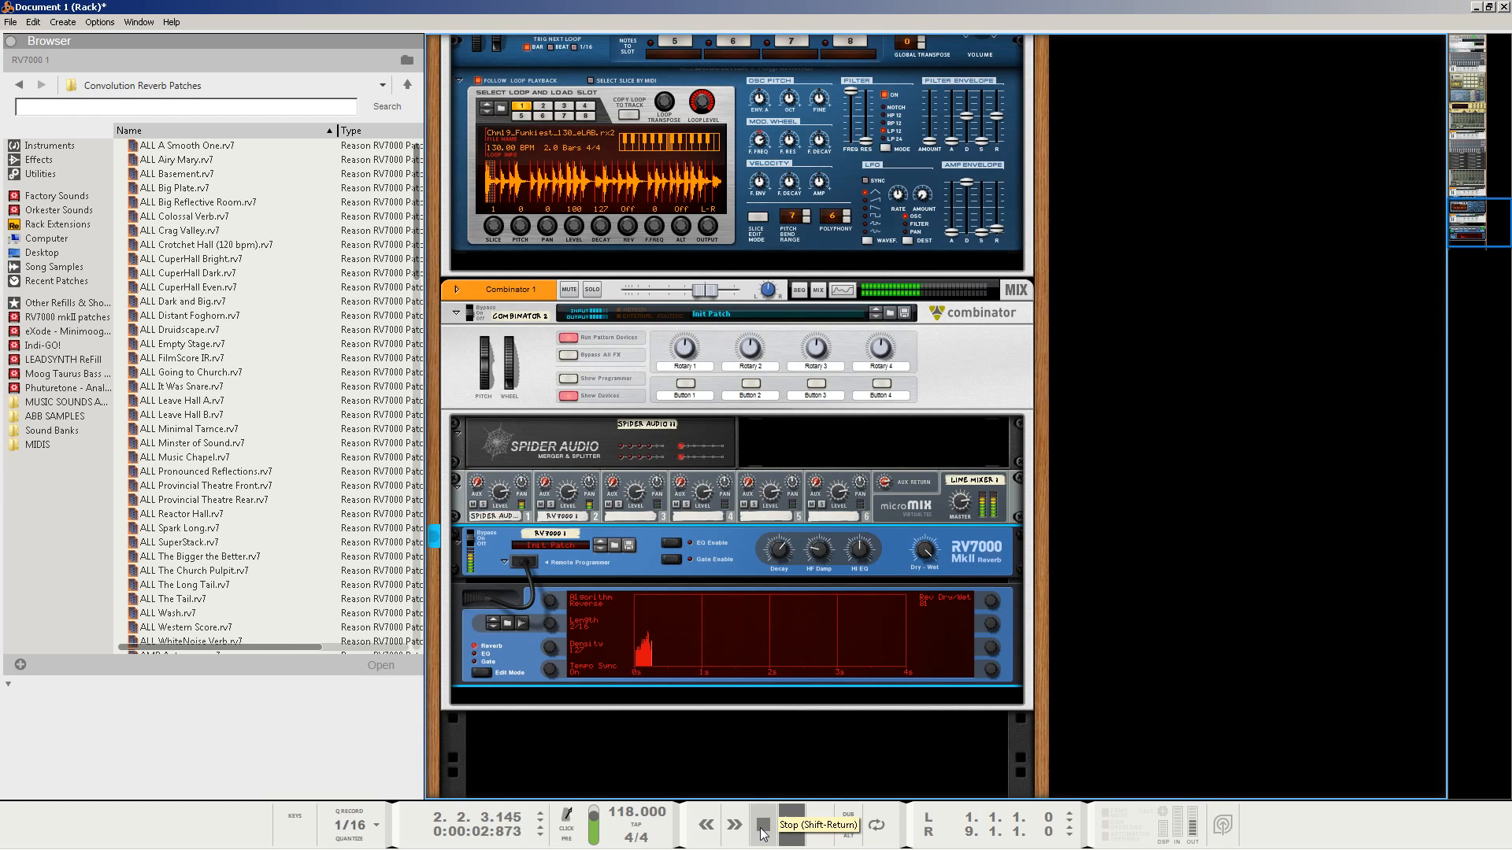
pyautogui.click(762, 826)
pyautogui.click(762, 826)
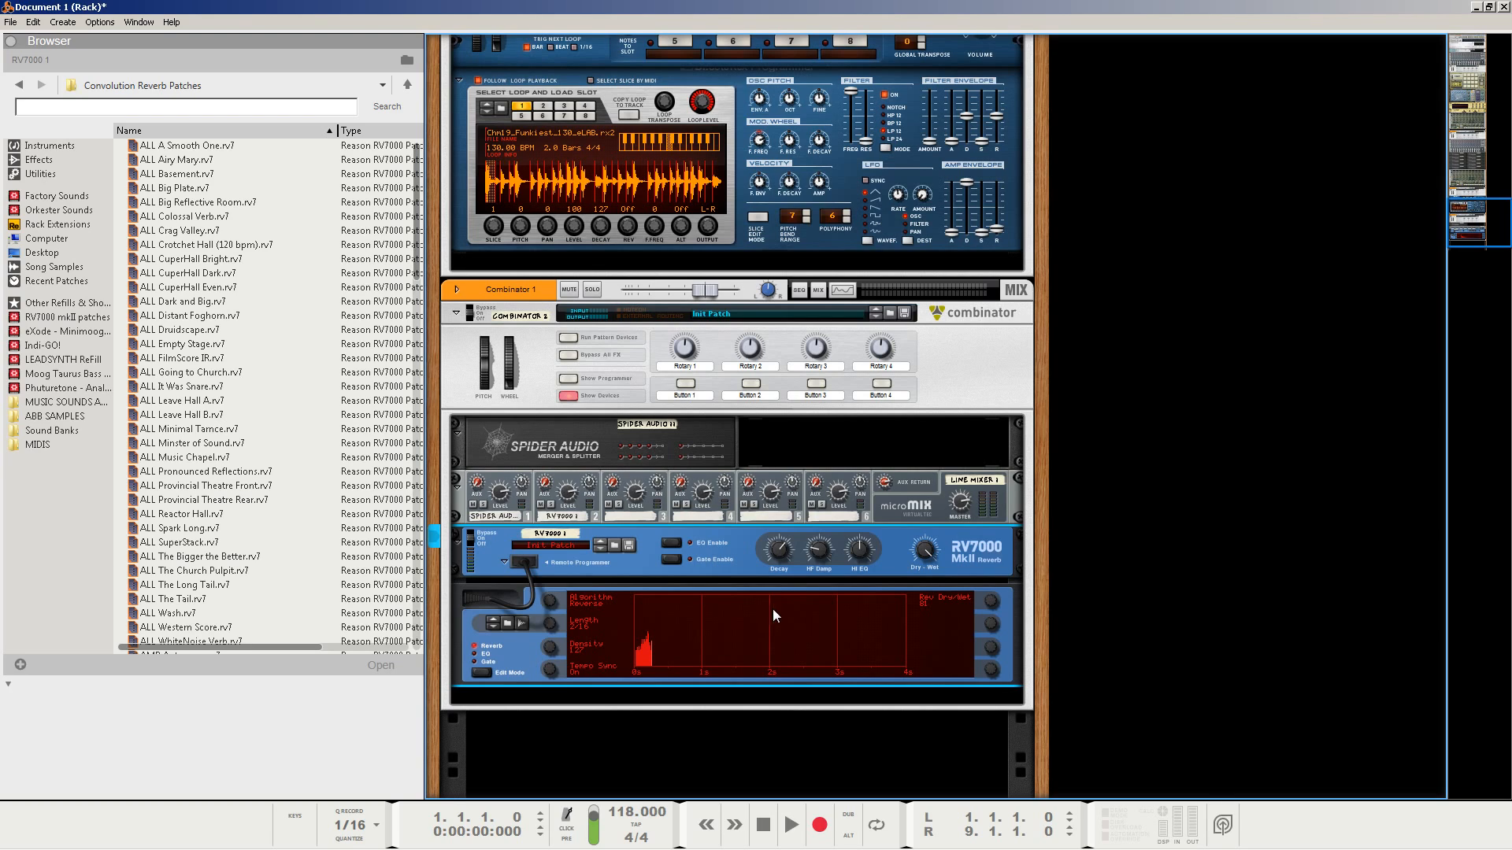
# In the RV7000's EQ edit mode, set the low gain to -18.0 dB and the low frequency to 1,000 Hz.
pyautogui.click(485, 655)
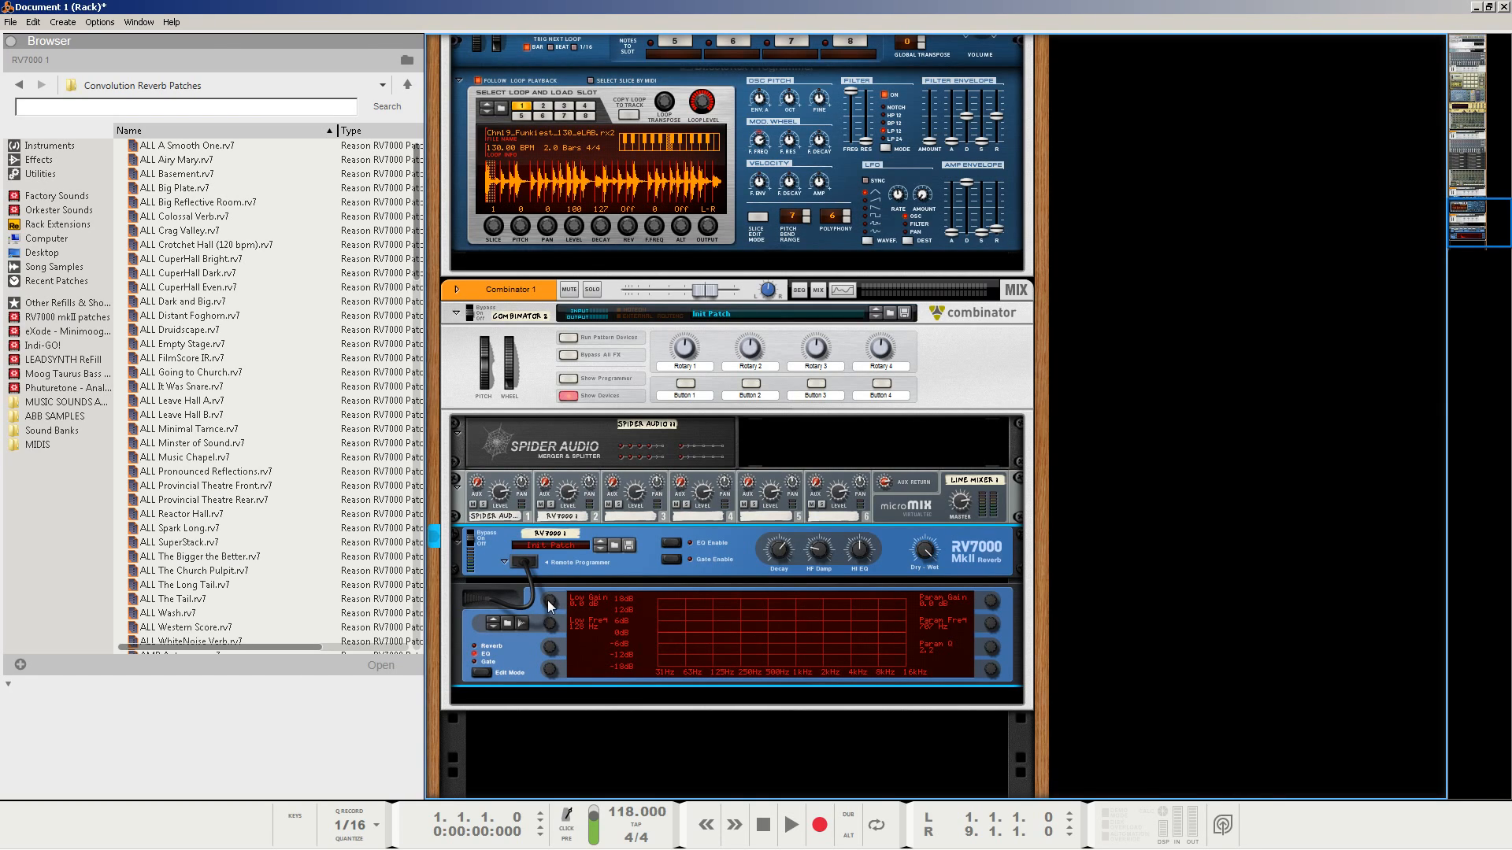
pyautogui.moveTo(552, 607)
pyautogui.mouseDown()
pyautogui.moveTo(556, 634)
pyautogui.moveTo(559, 584)
pyautogui.mouseUp()
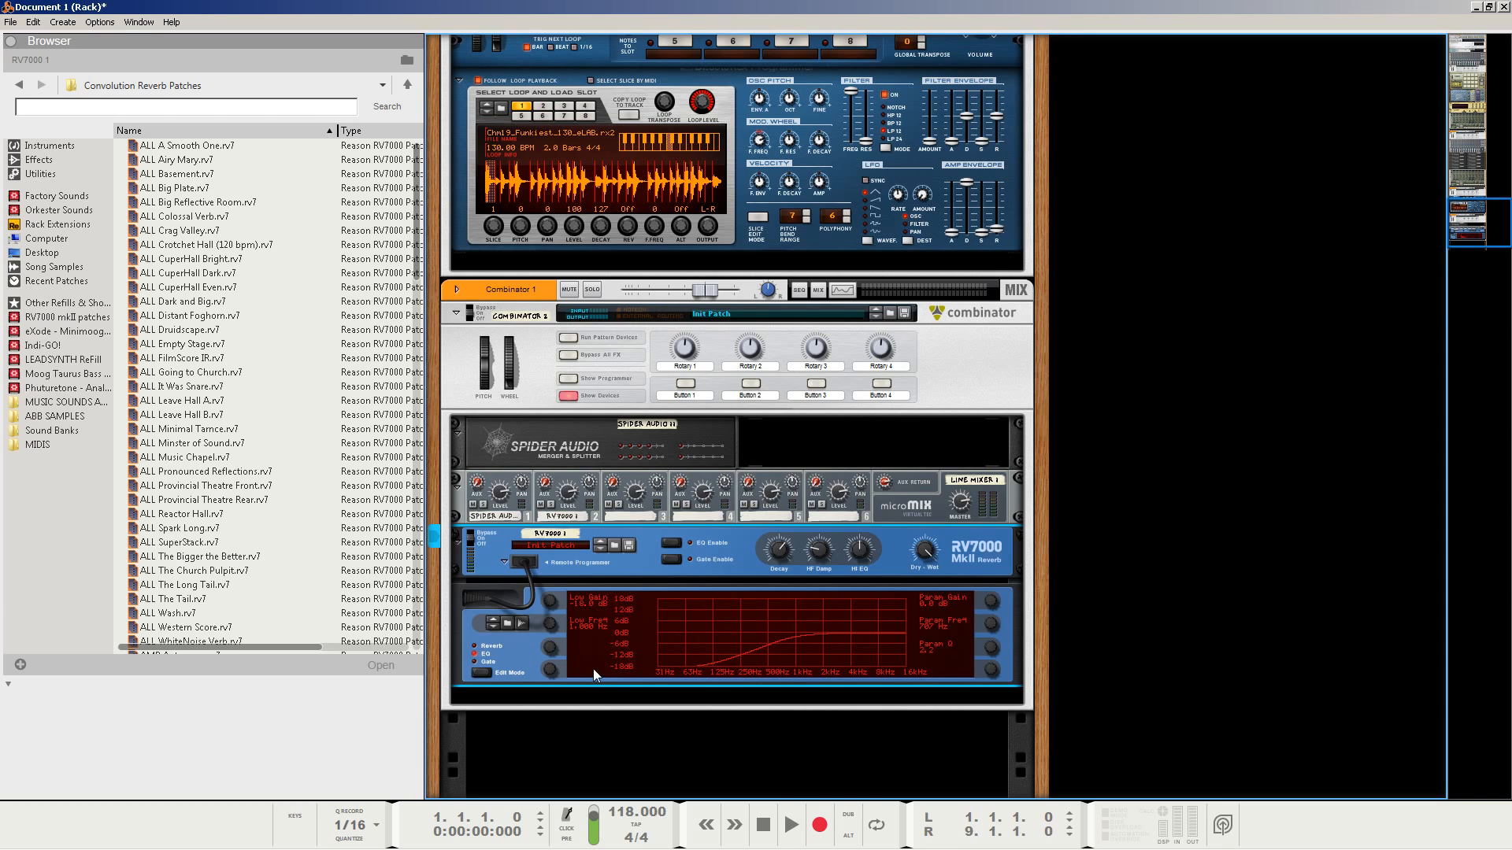
pyautogui.click(613, 701)
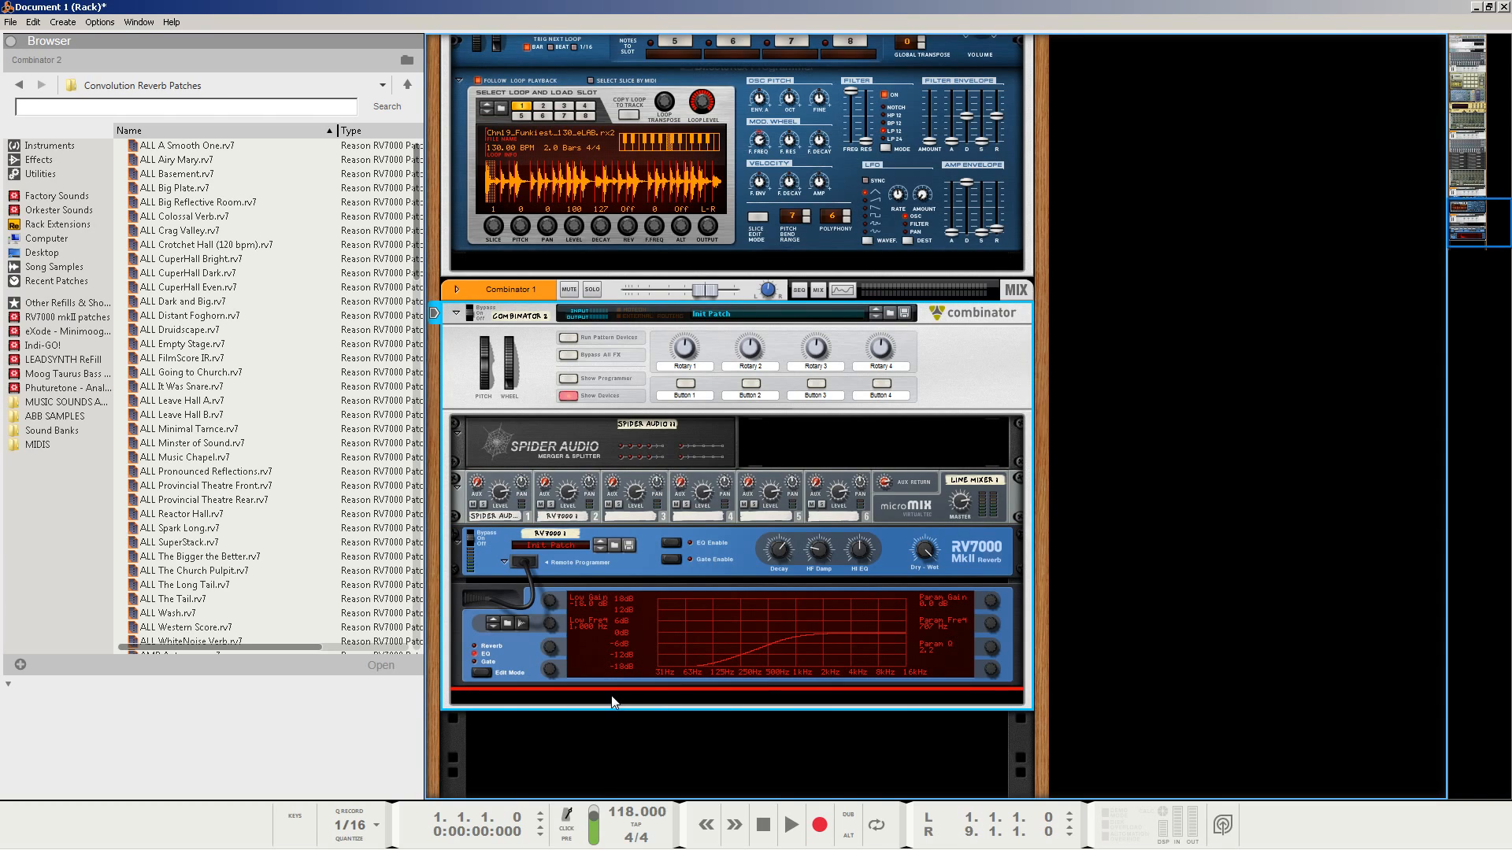
# Pan the RV7000's channel 2 on the Line Mixer to the left.
pyautogui.click(637, 632)
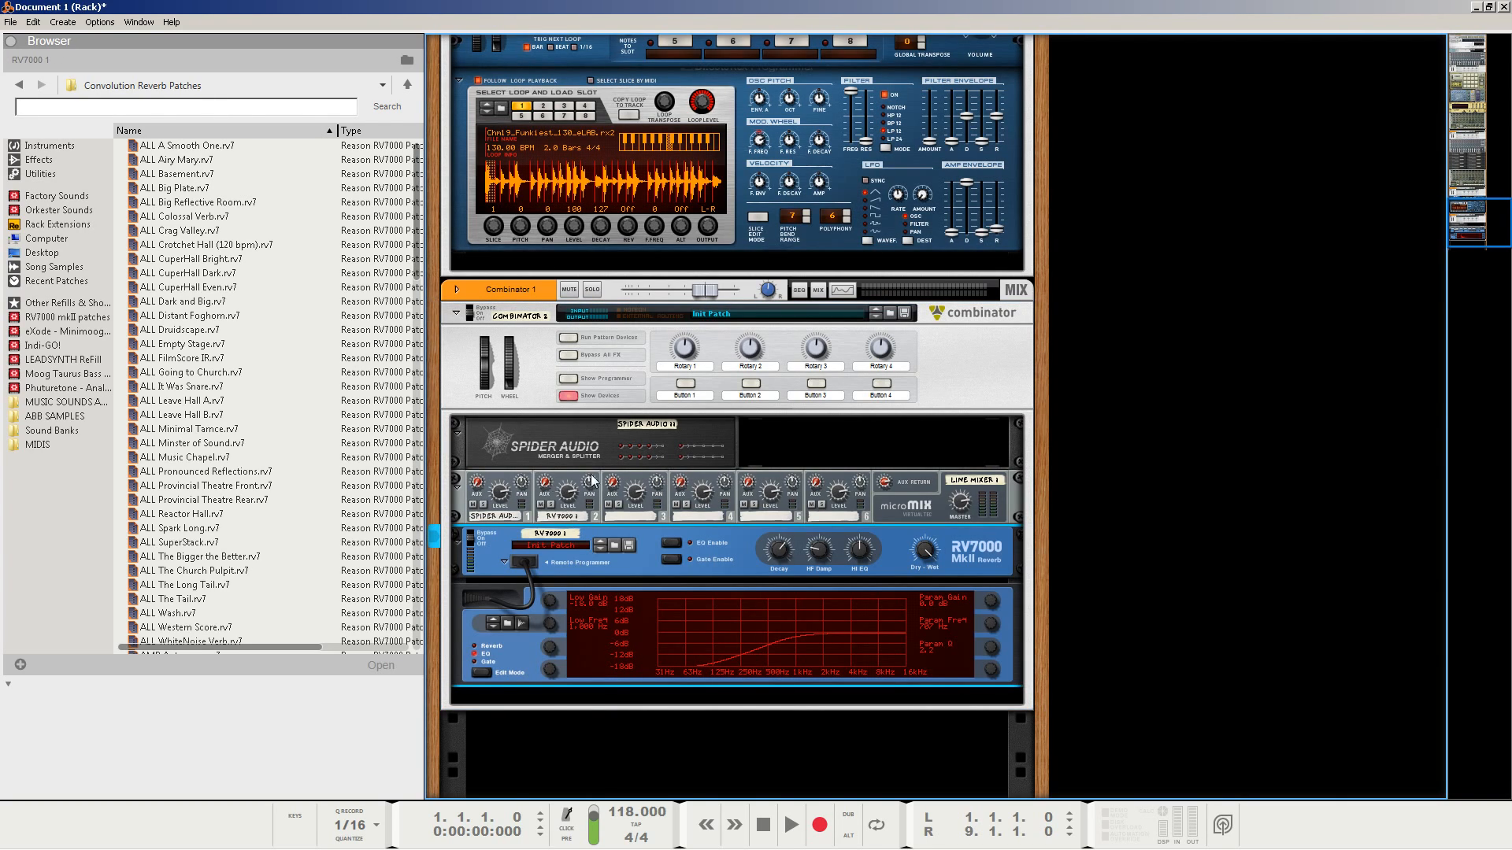
pyautogui.click(593, 488)
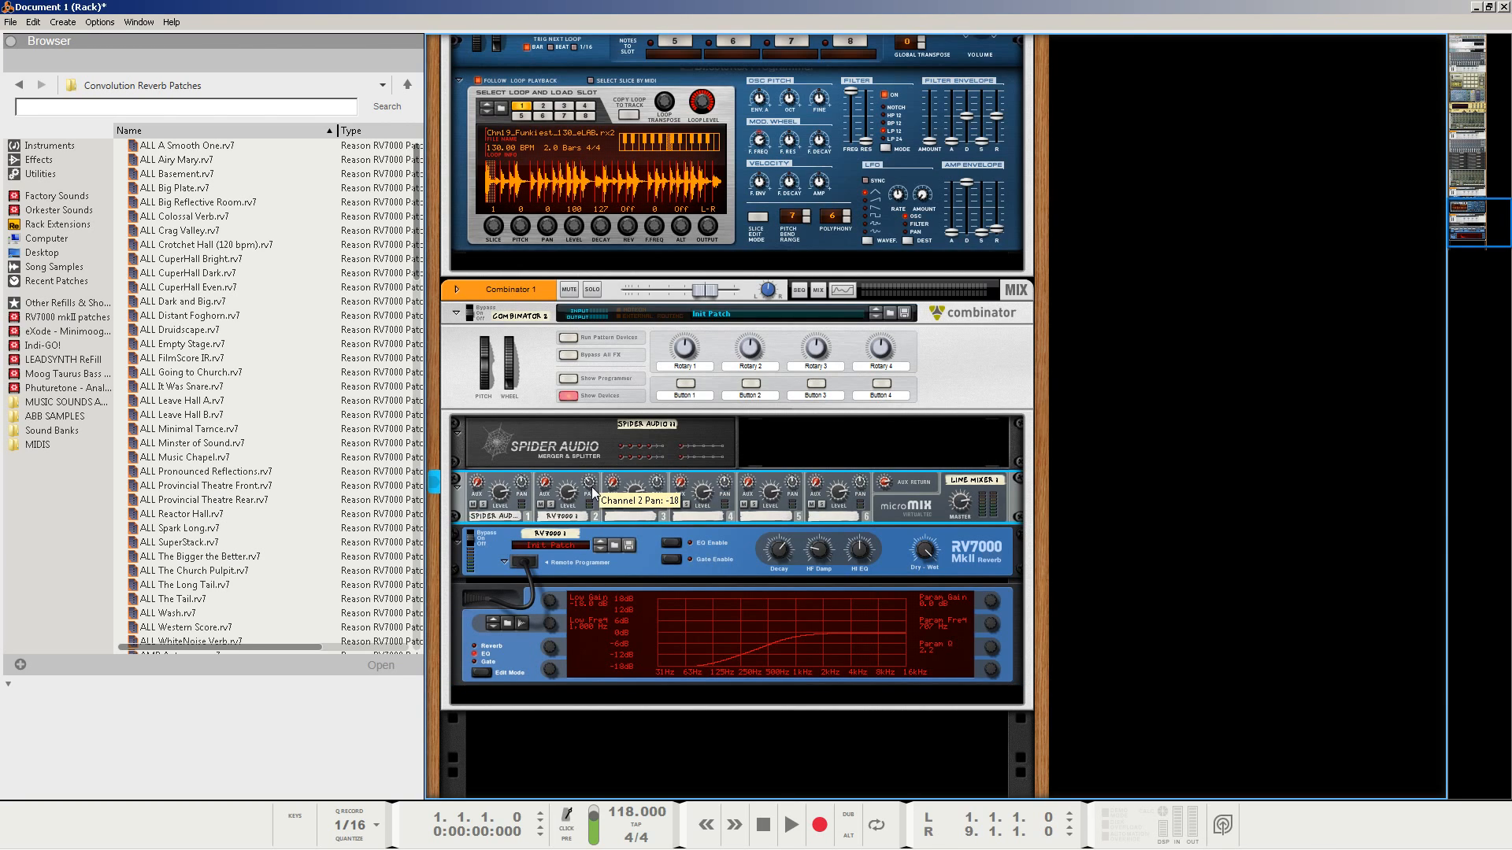
pyautogui.moveTo(593, 489); pyautogui.dragTo(595, 494)
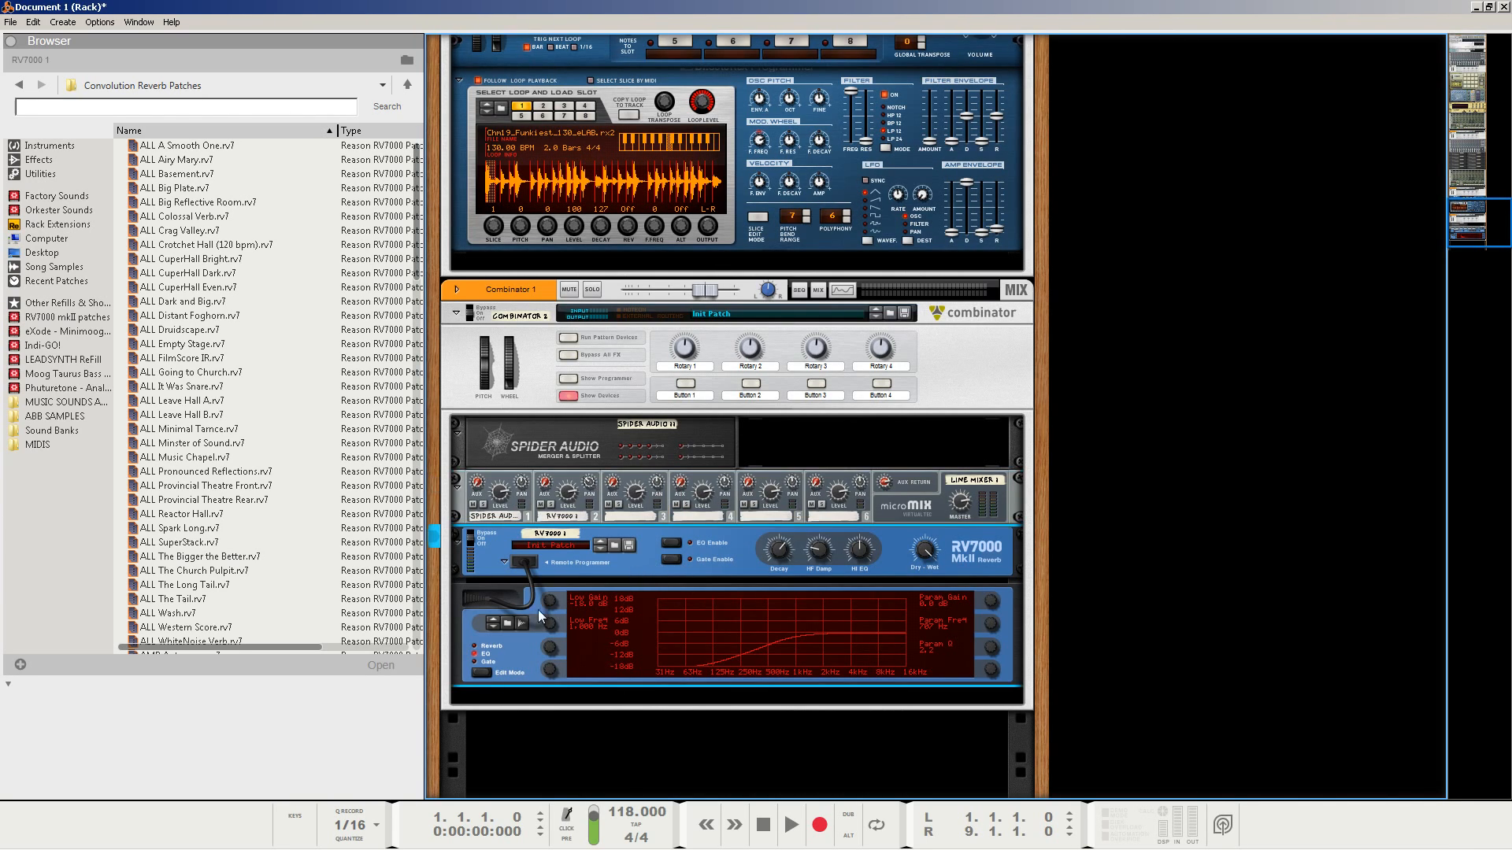
# Return the RV7000's remote programmer to Reverb edit mode and duplicate the device.
pyautogui.click(495, 647)
pyautogui.rightClick(615, 569)
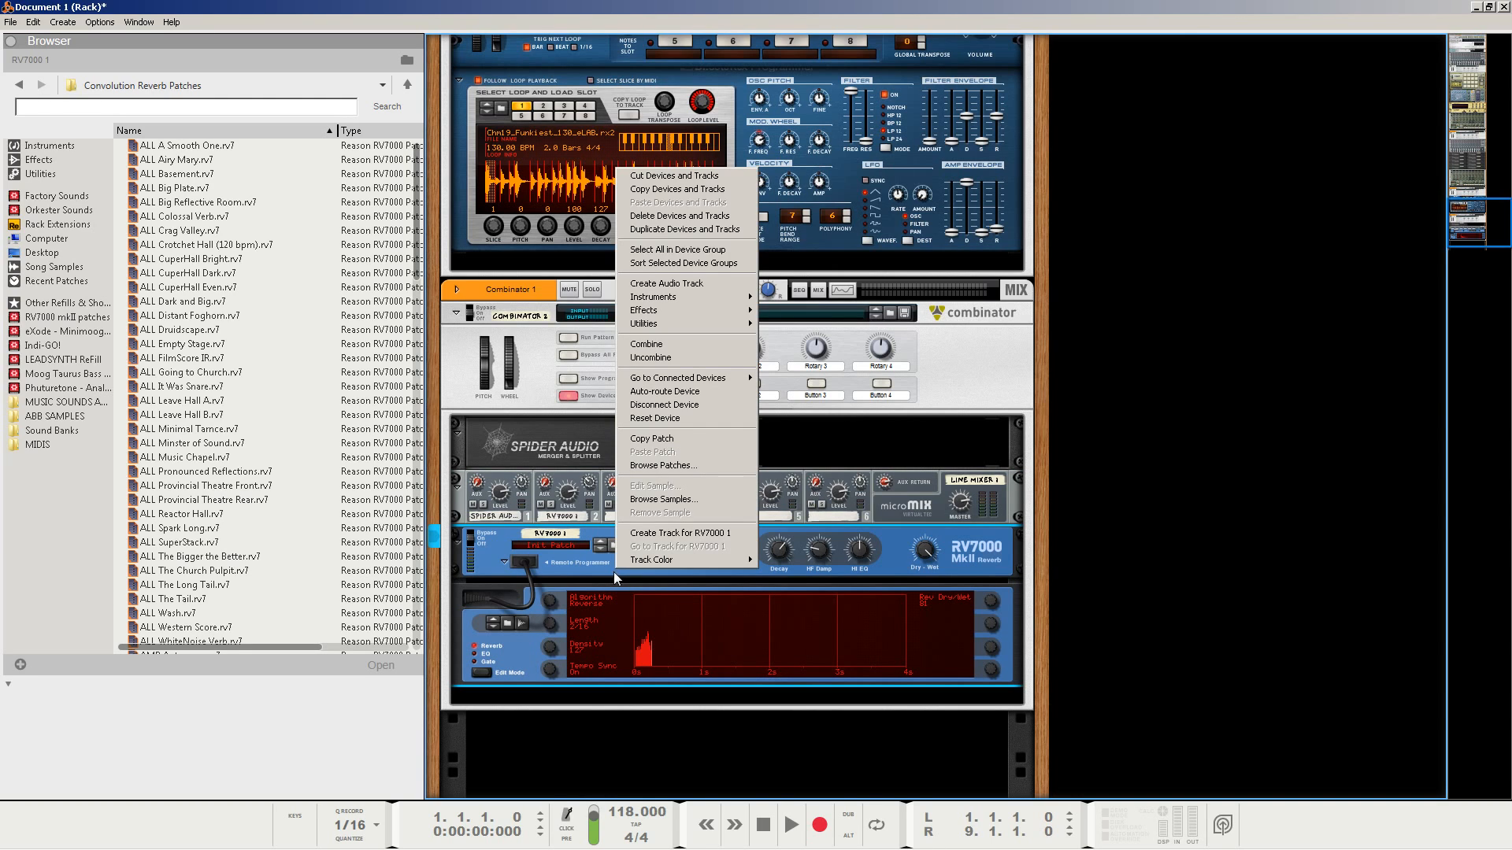
pyautogui.click(703, 229)
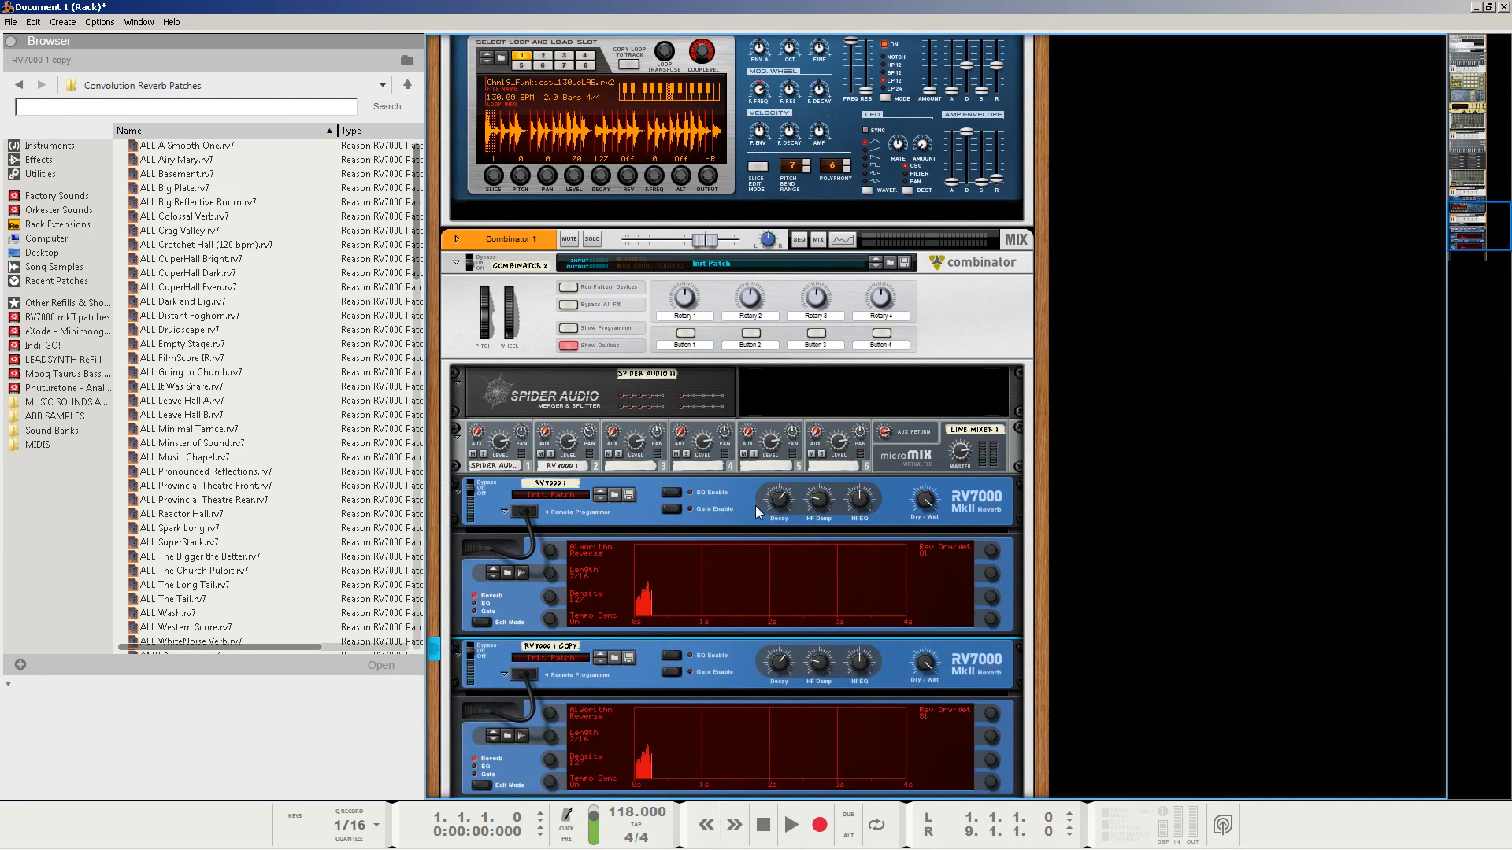
# On the rack's rear, route a free splitter output into the duplicate RV7000 and its audio output into Line Mixer channel 3, and return to the front.
pyautogui.press('Tab')
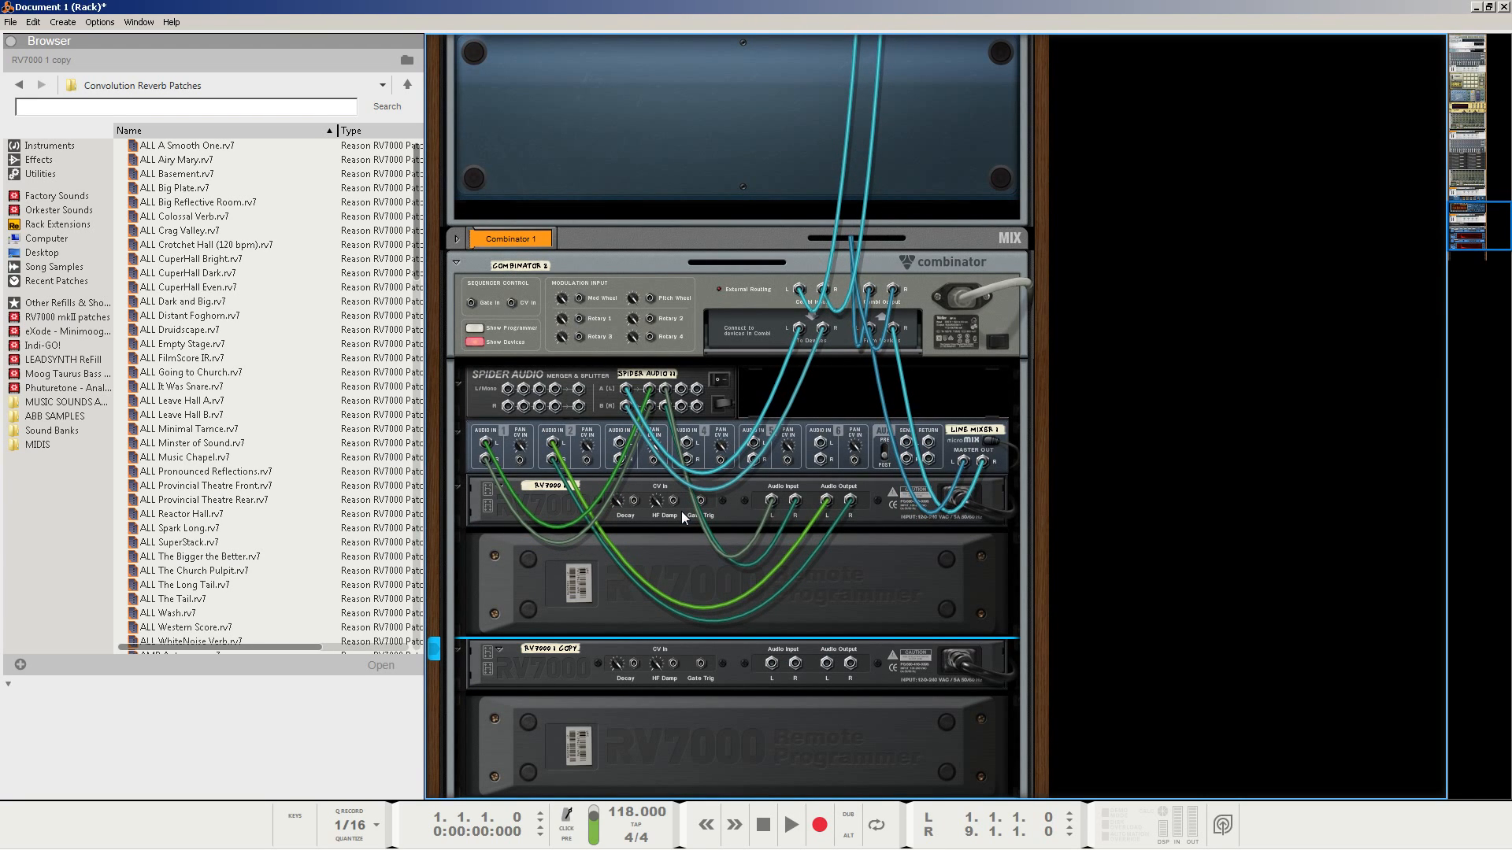
pyautogui.press('Tab')
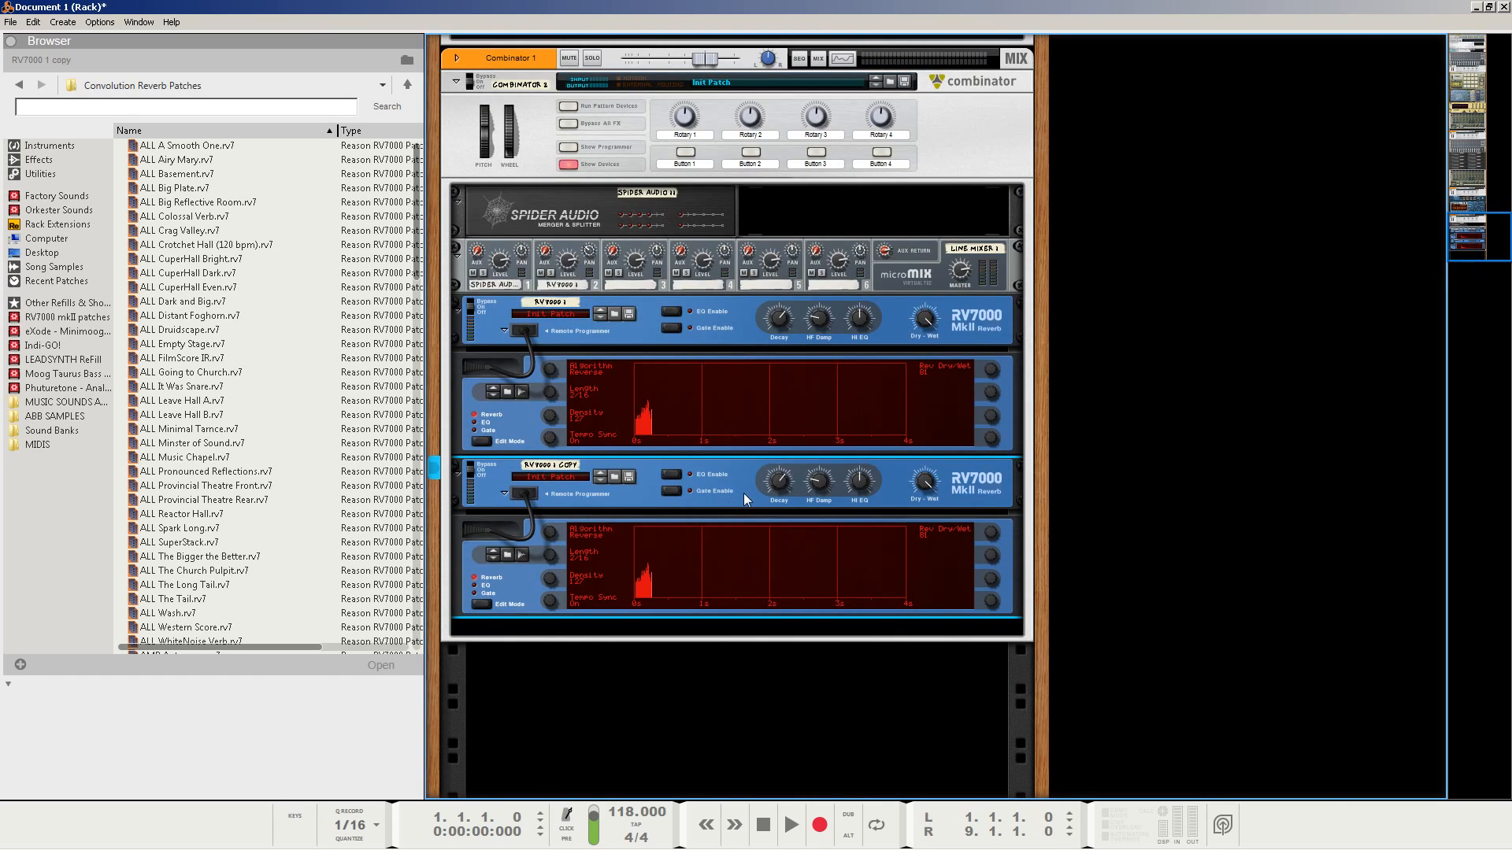
pyautogui.moveTo(780, 487)
pyautogui.moveTo(782, 325)
pyautogui.press('Tab')
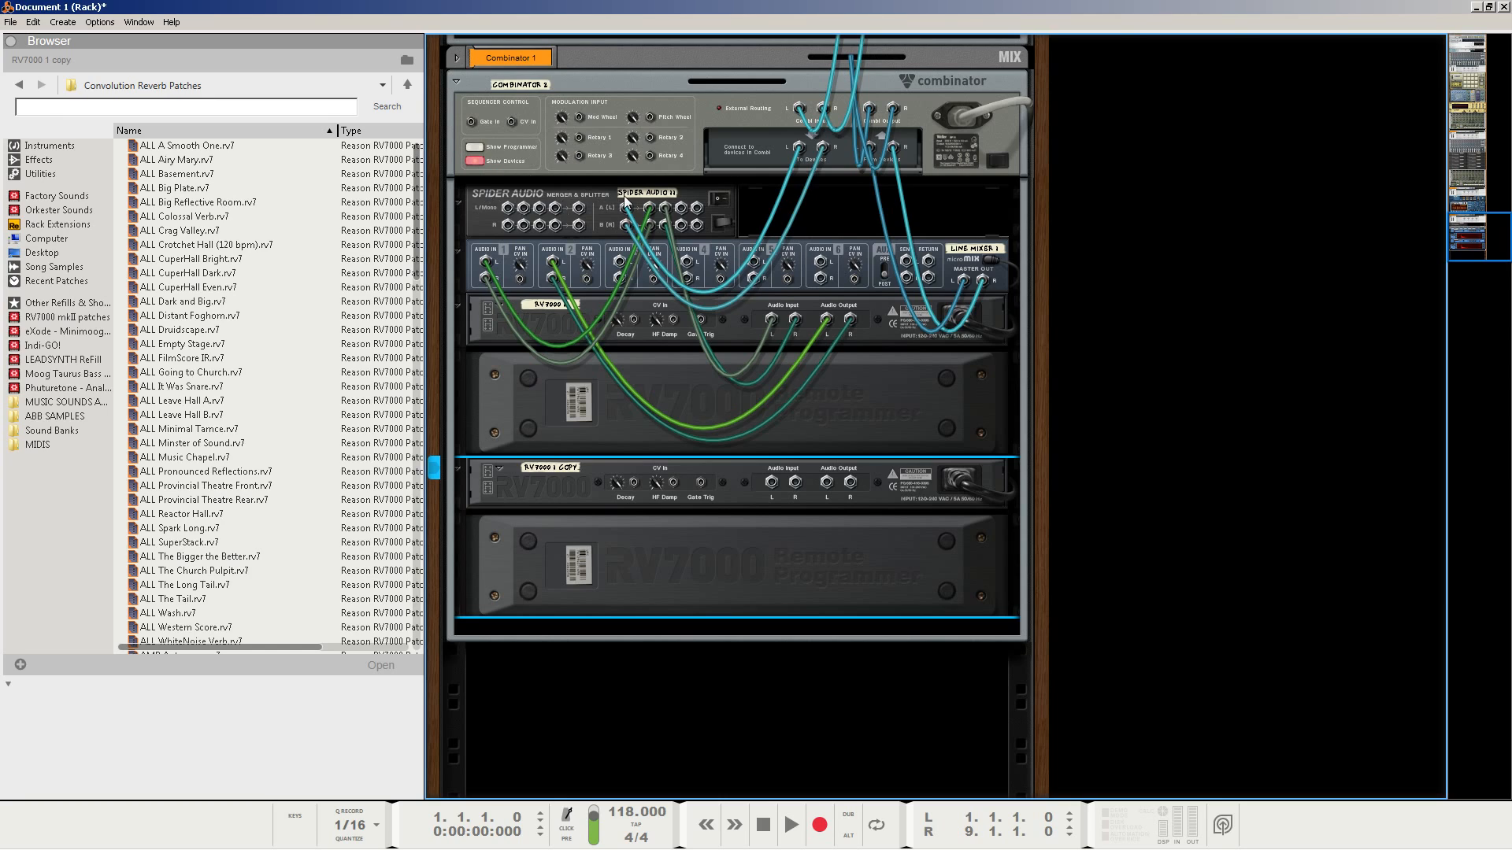
pyautogui.moveTo(681, 208); pyautogui.dragTo(621, 264)
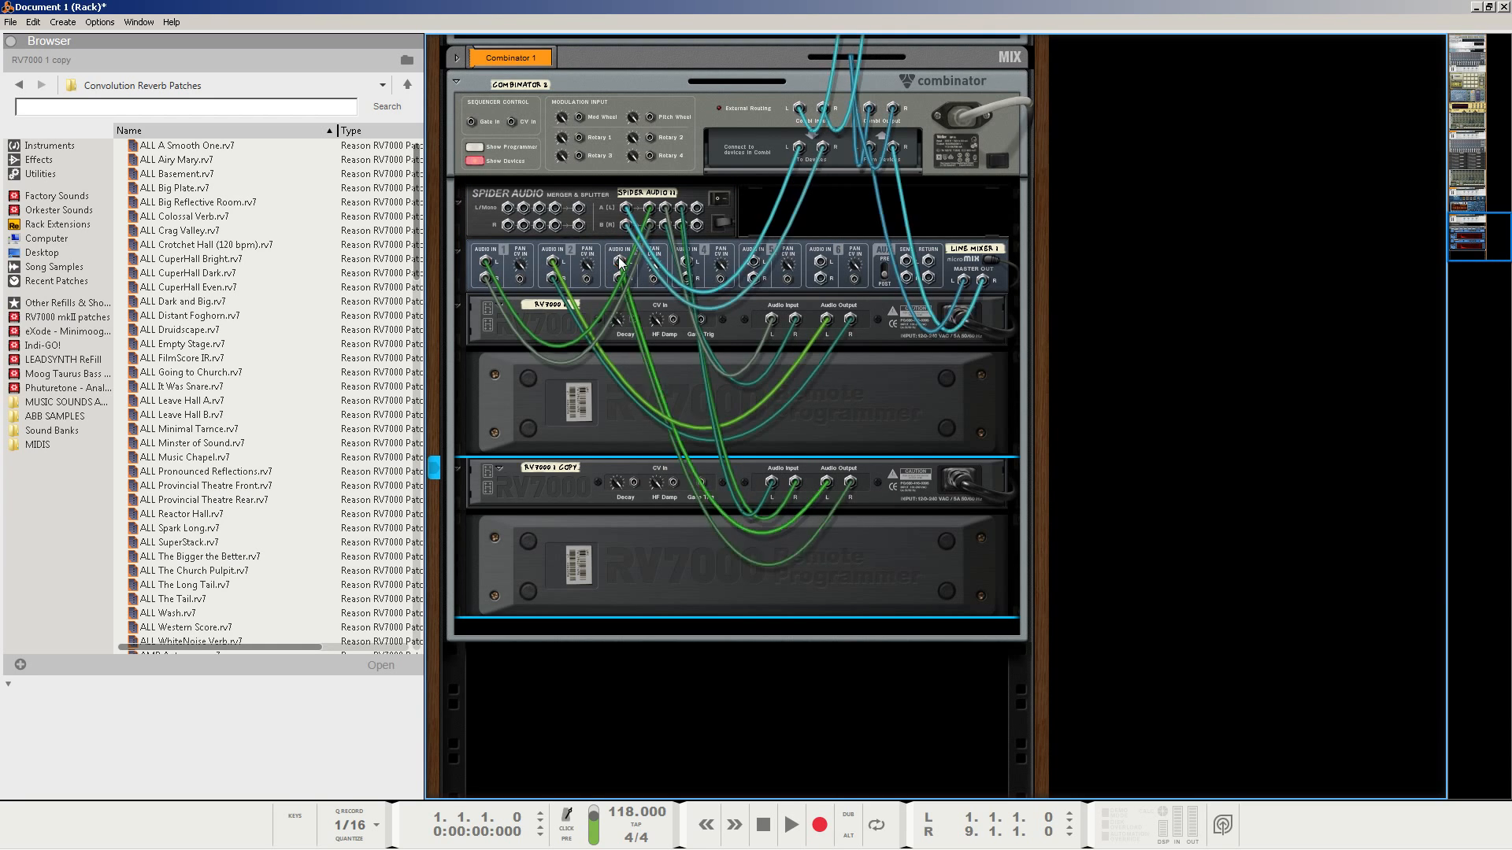
pyautogui.press('Tab')
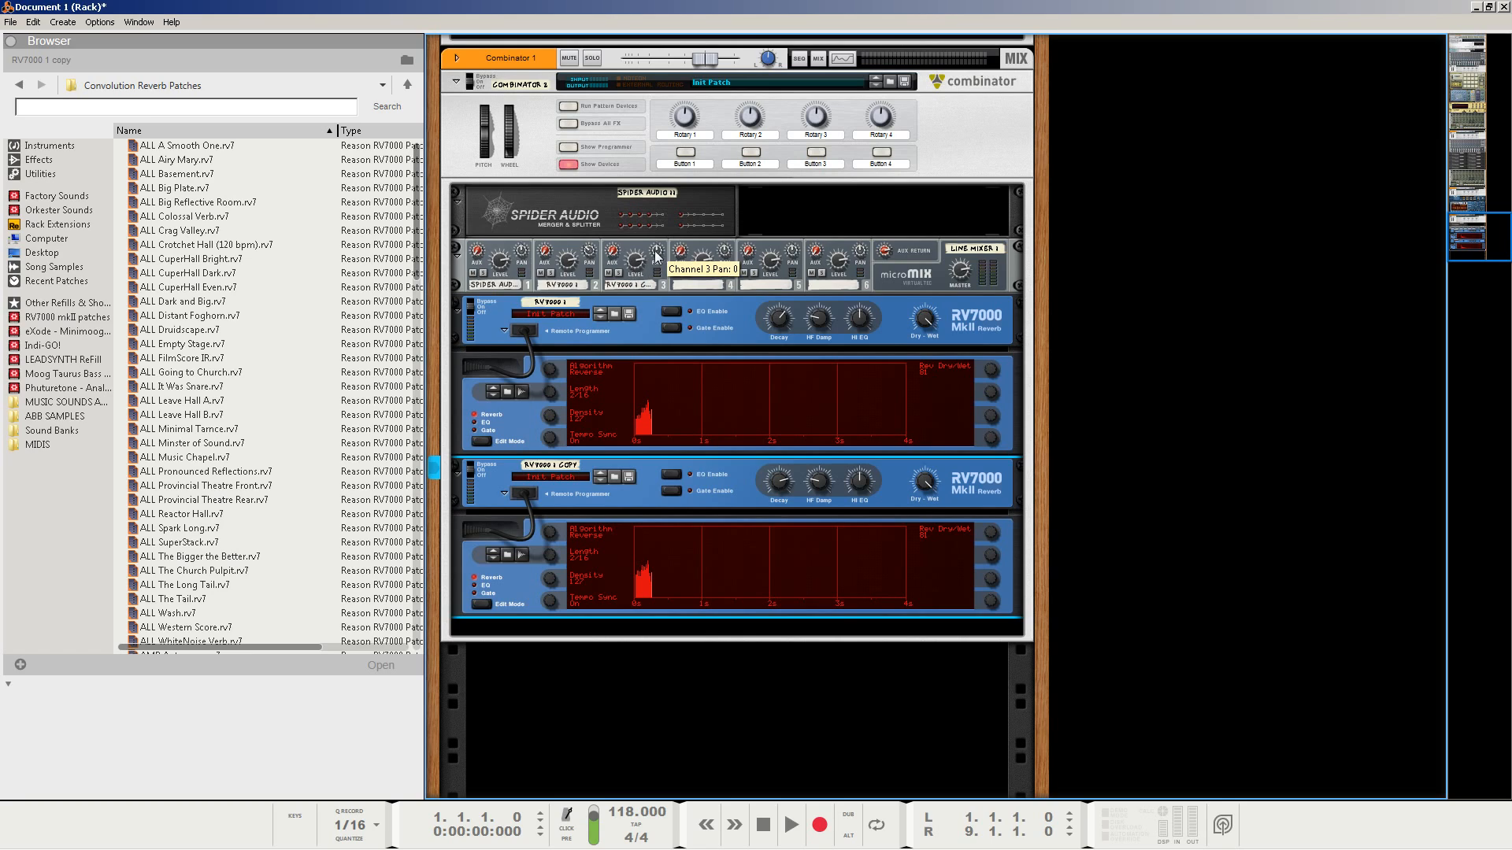
# Pan Line Mixer channel 3 to the right and lower the level of channel 1.
pyautogui.moveTo(654, 252); pyautogui.dragTo(656, 253)
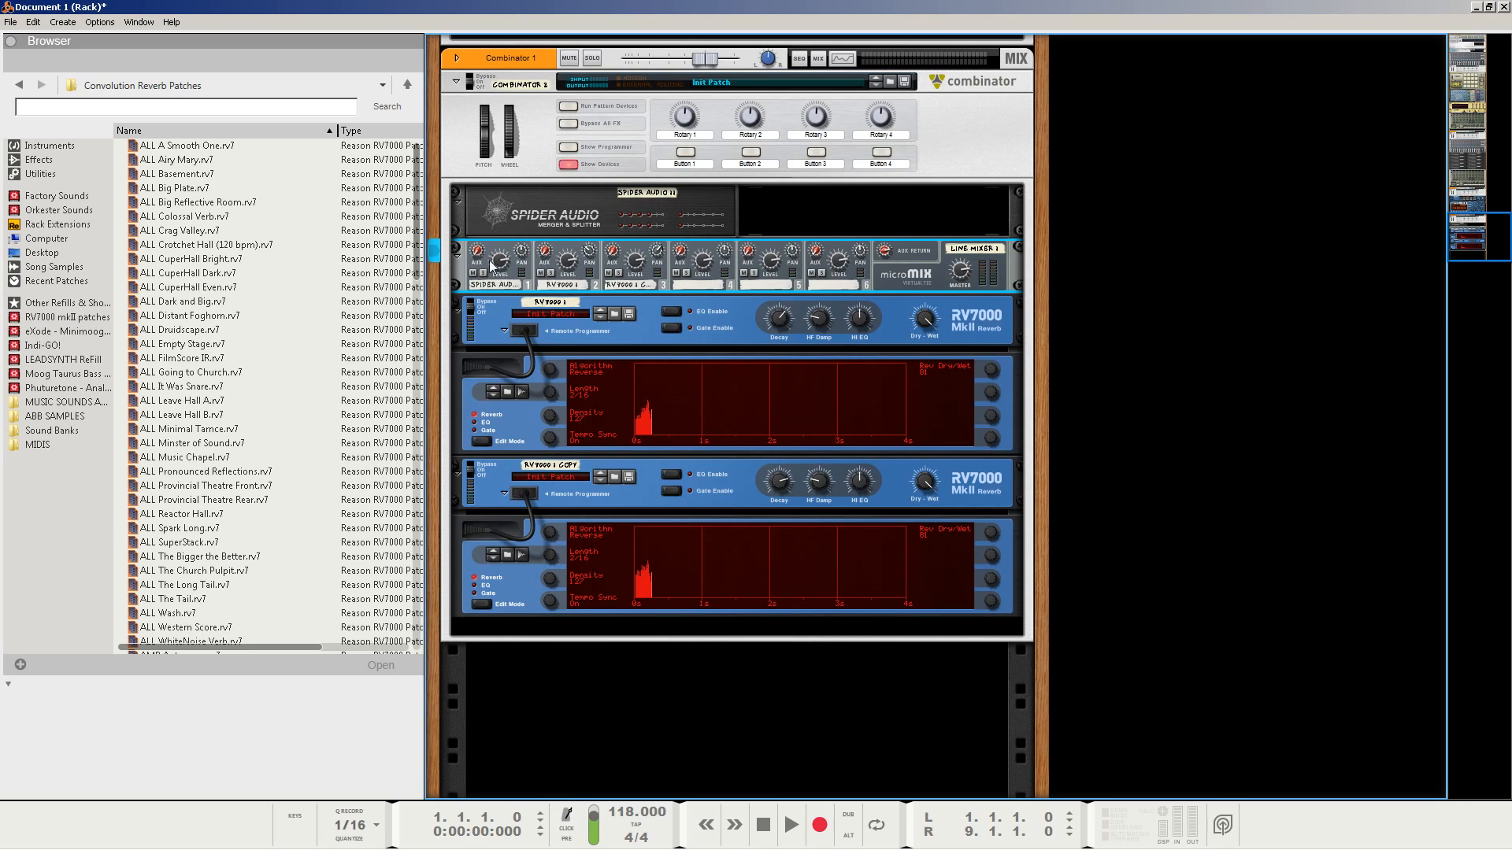
pyautogui.moveTo(500, 268); pyautogui.dragTo(502, 290)
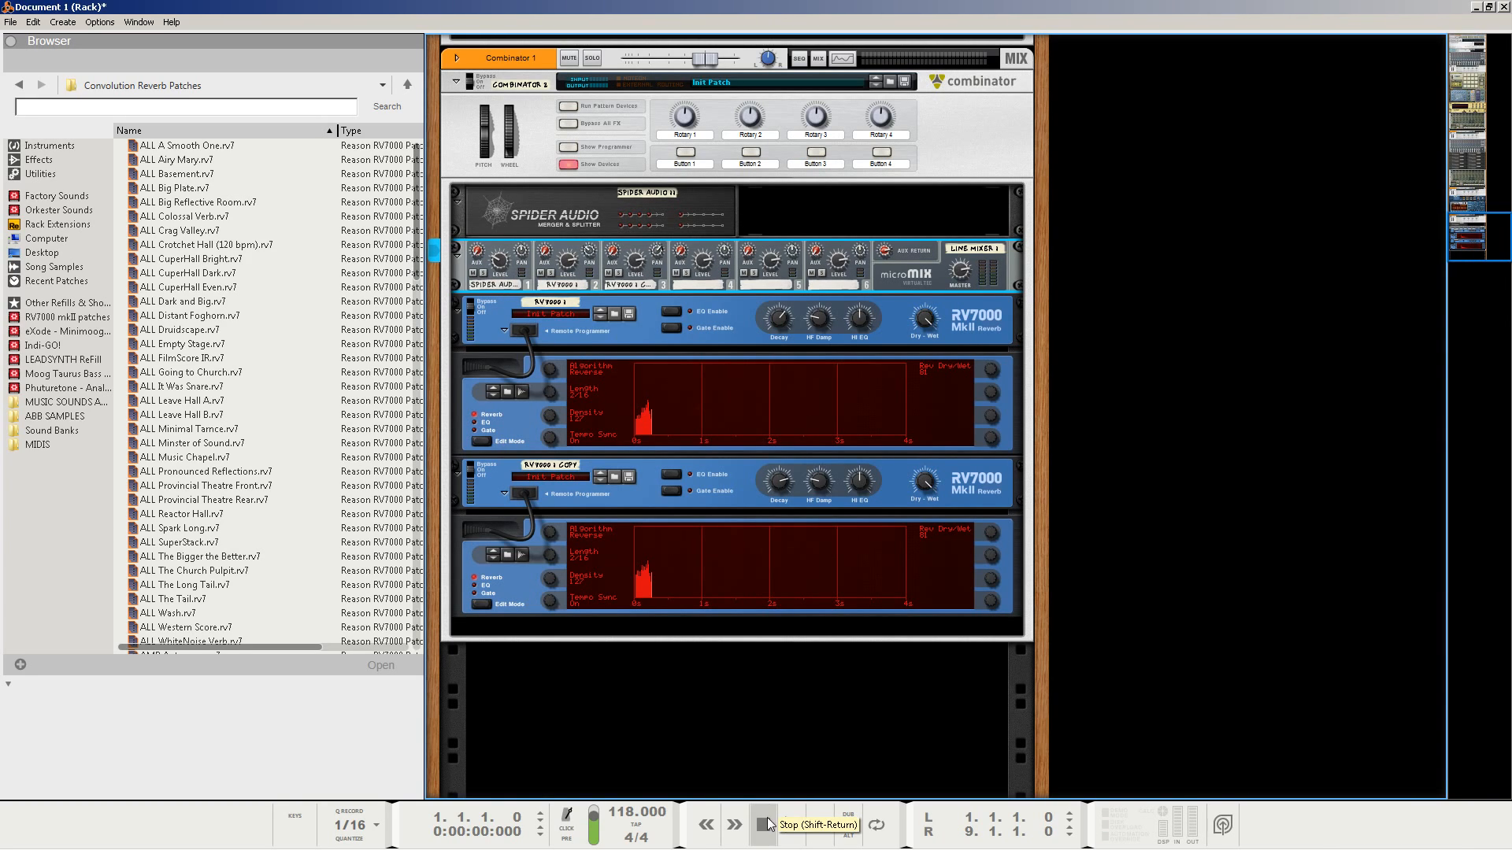
# Play the drum loop to audition both panned reverse reverbs with the dry signal, and stop playback.
pyautogui.click(792, 824)
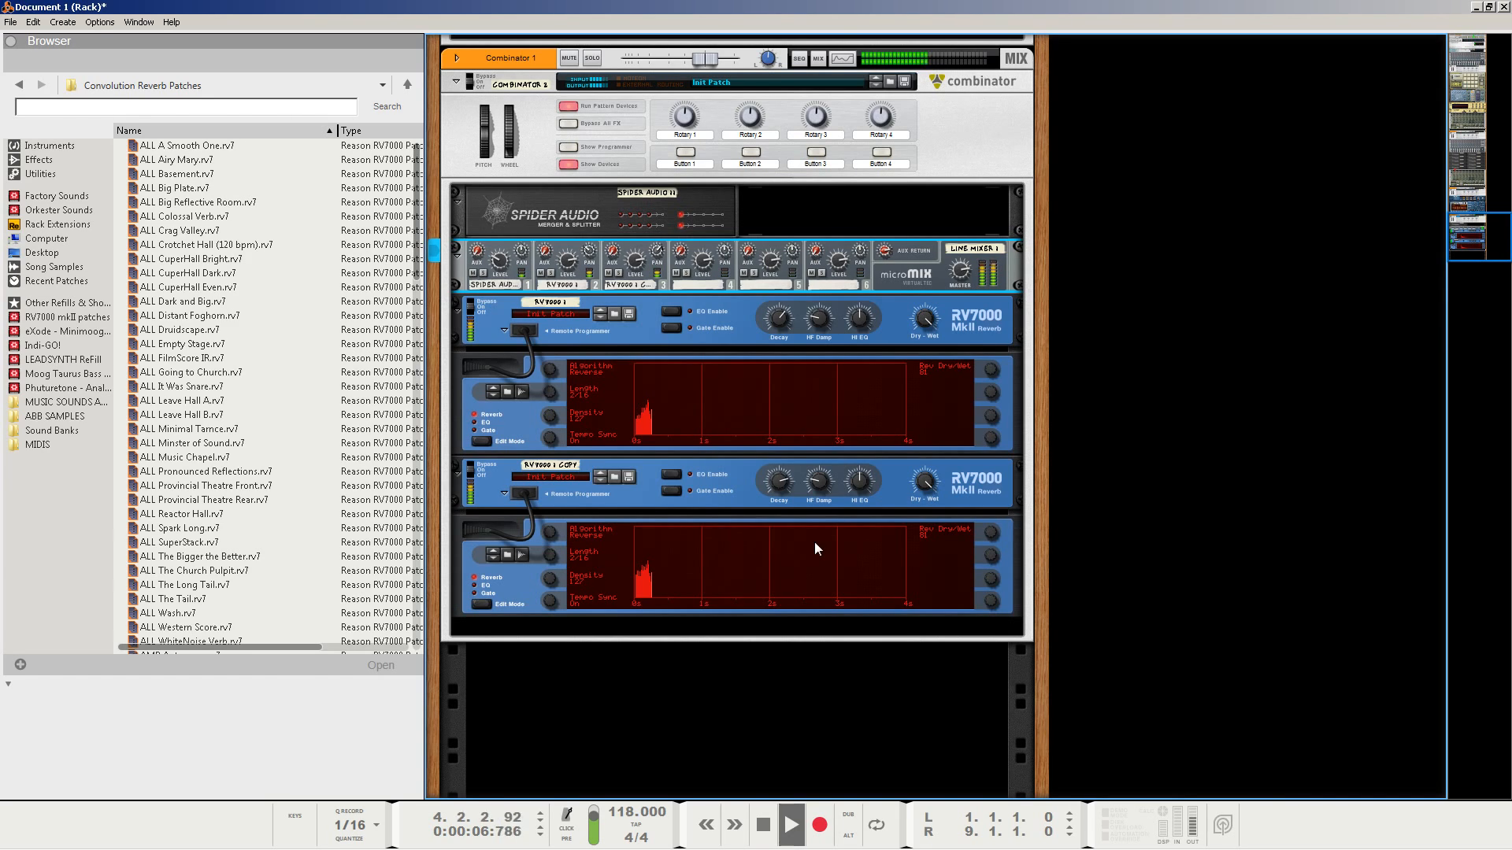
pyautogui.press('space')
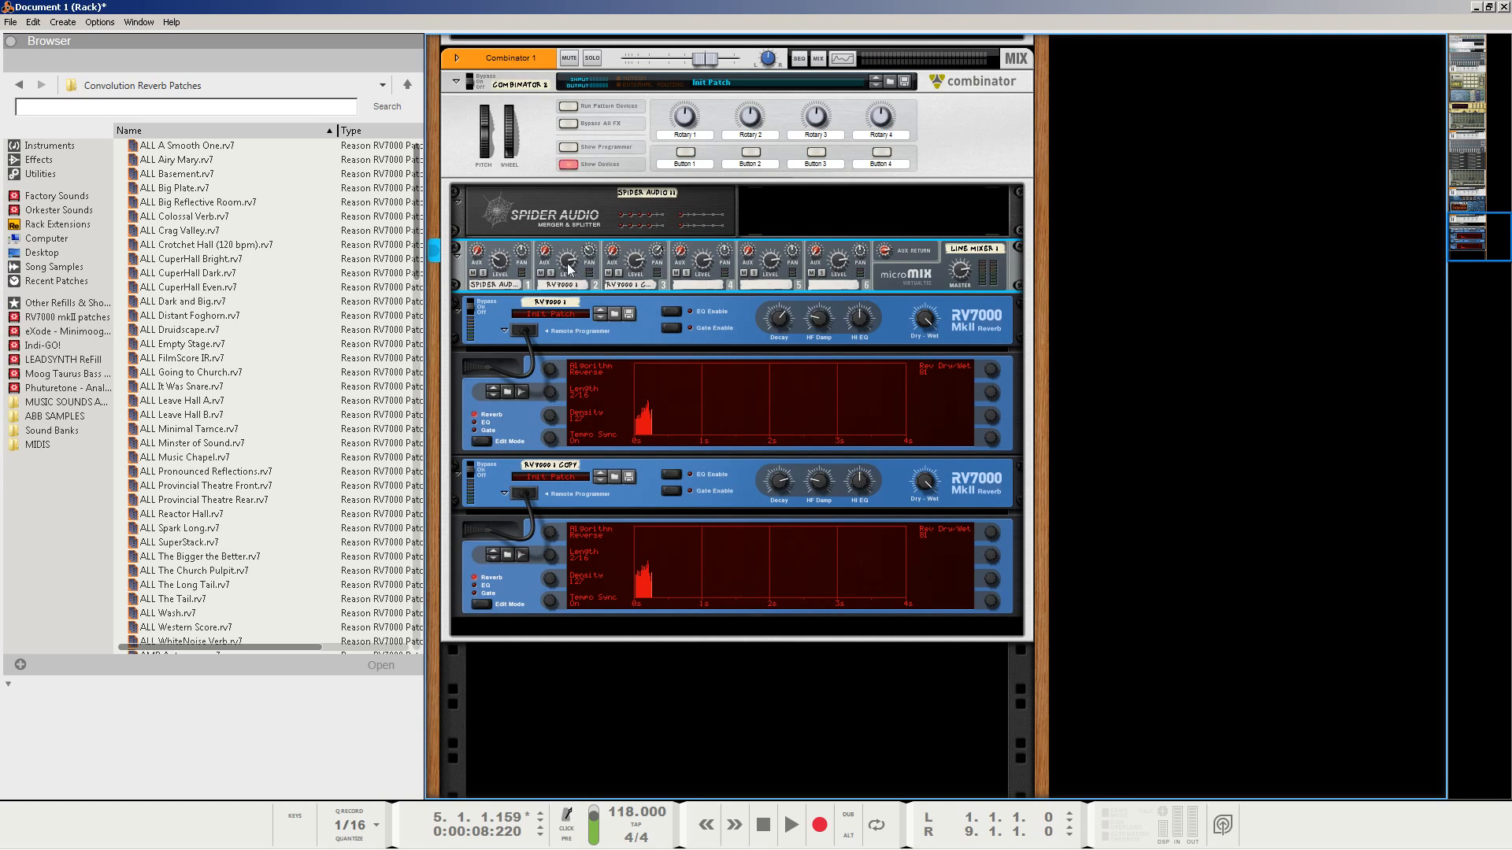
pyautogui.moveTo(502, 268)
# Add another RV7000 MkII Reverb below the duplicate inside the second Combinator and unfold its remote programmer.
pyautogui.click(641, 632)
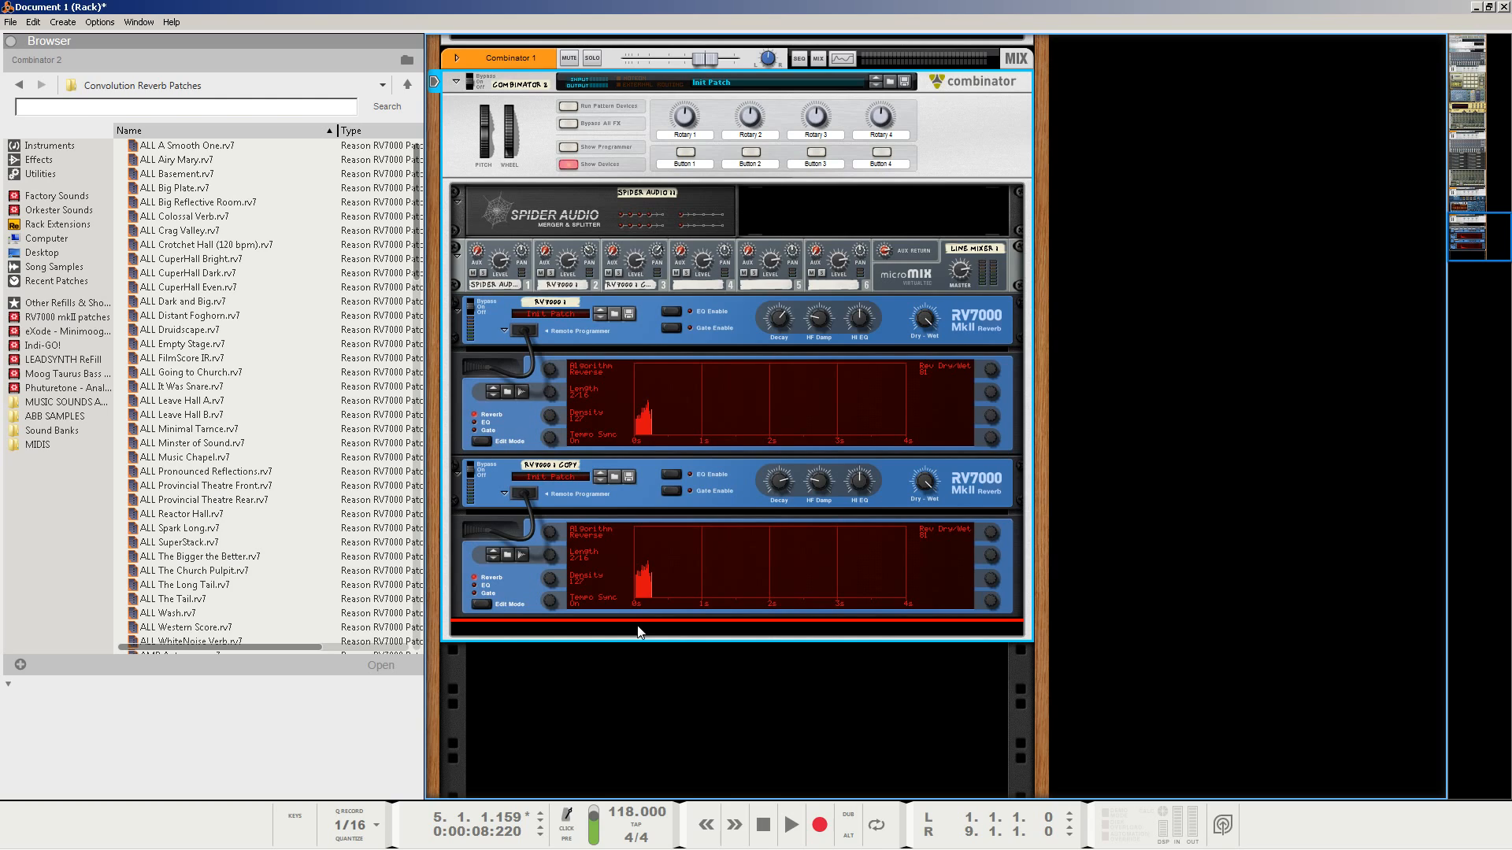
pyautogui.rightClick(638, 631)
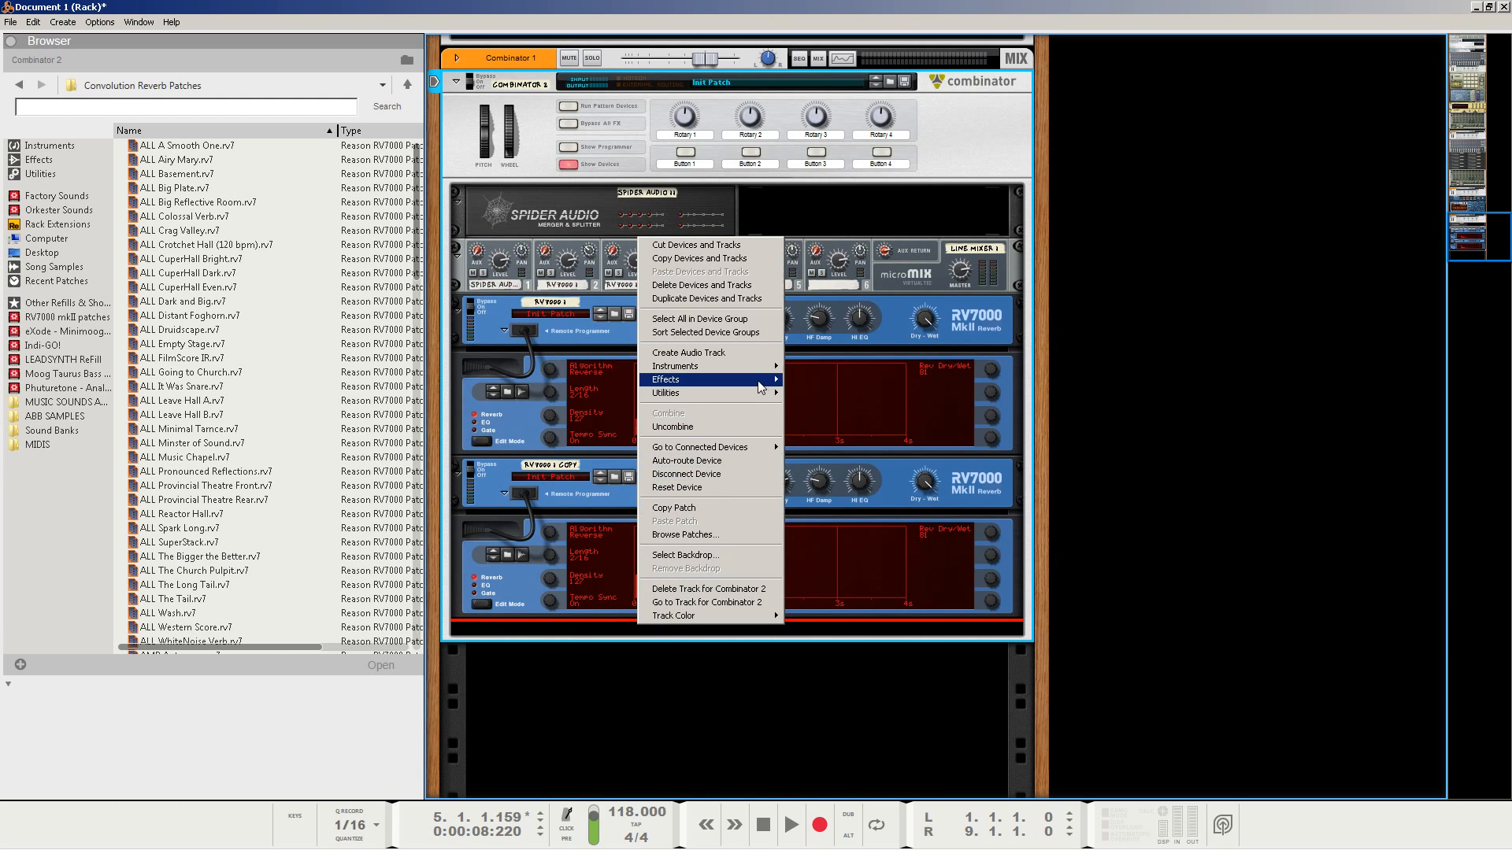
pyautogui.moveTo(758, 386)
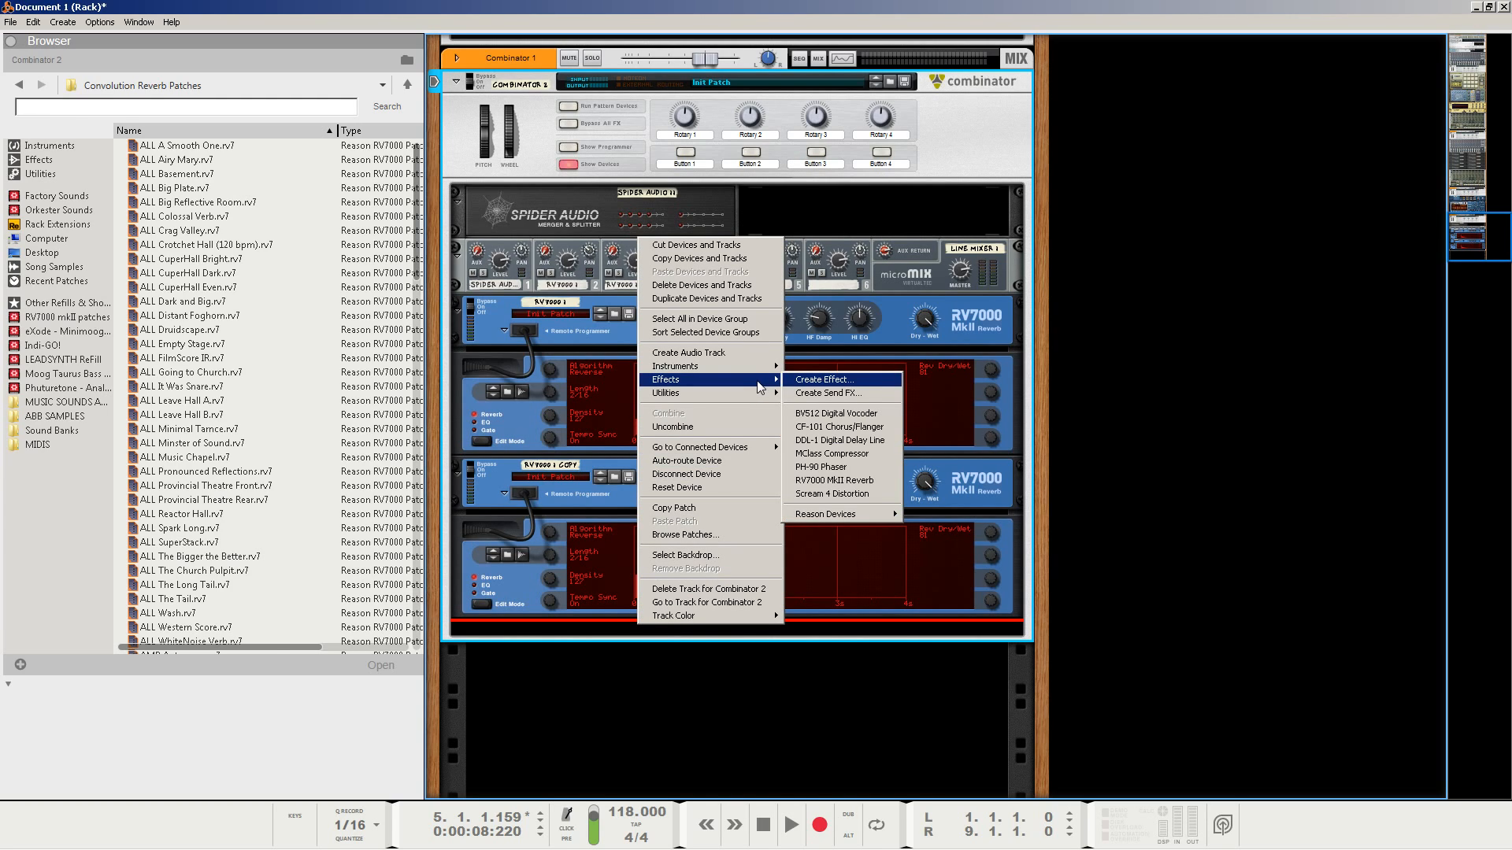
pyautogui.click(866, 482)
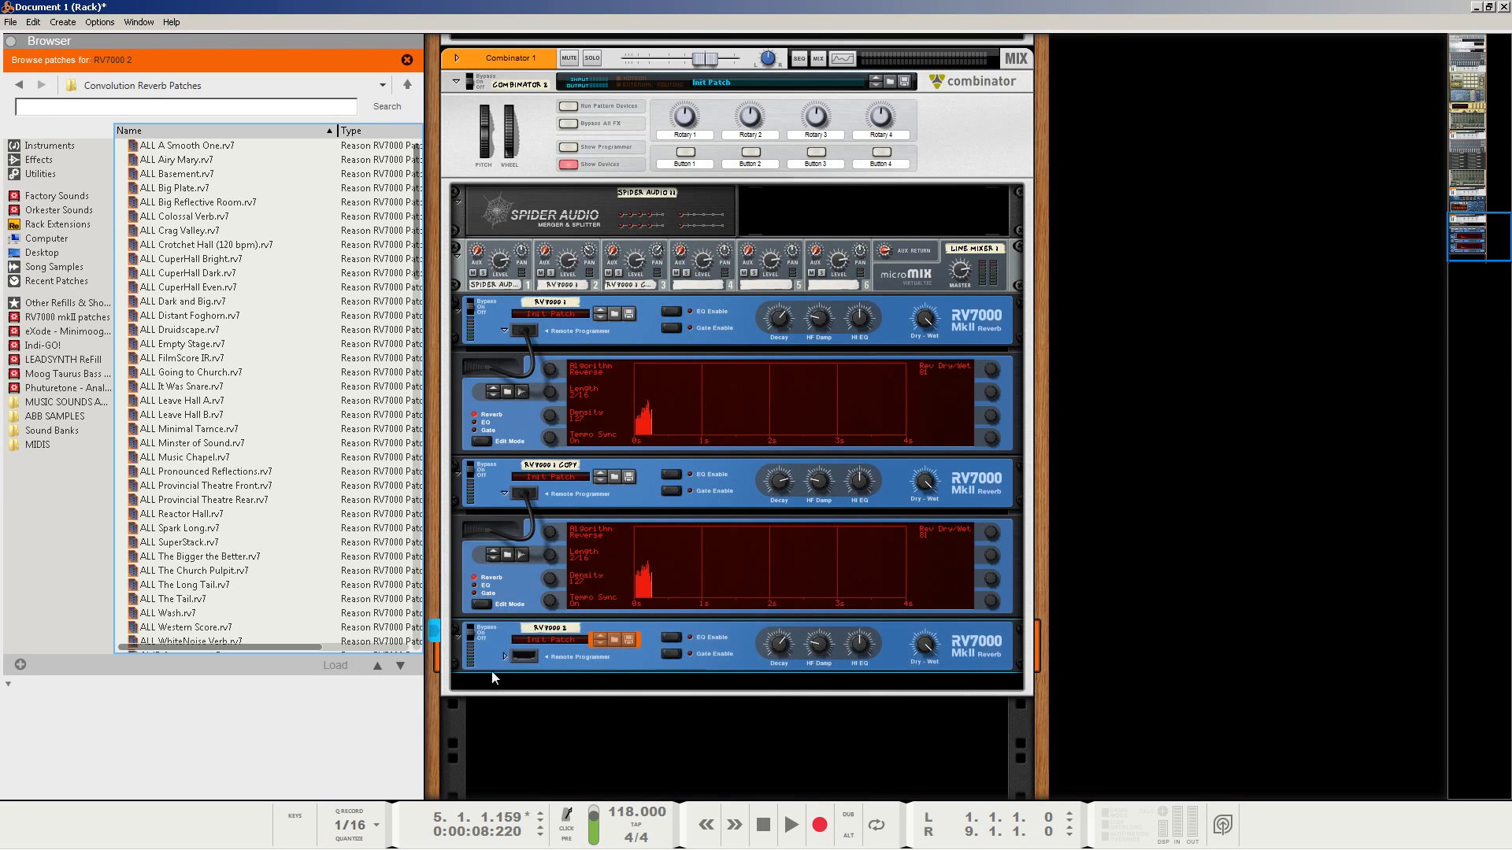
pyautogui.click(504, 656)
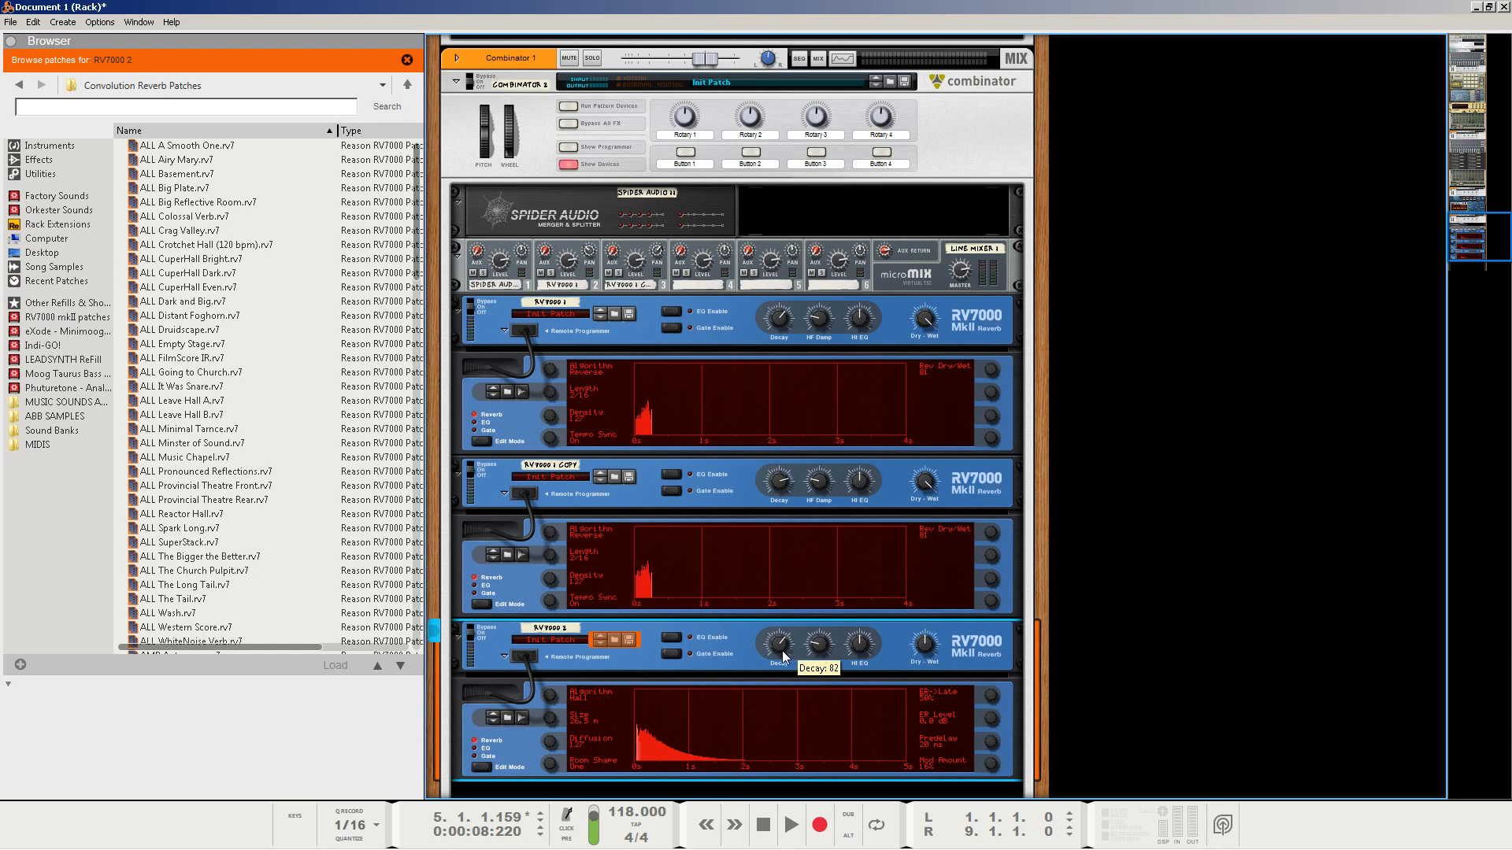
# Lengthen the decay of the Hall reverb on the bottom RV7000.
pyautogui.moveTo(790, 652); pyautogui.dragTo(799, 648)
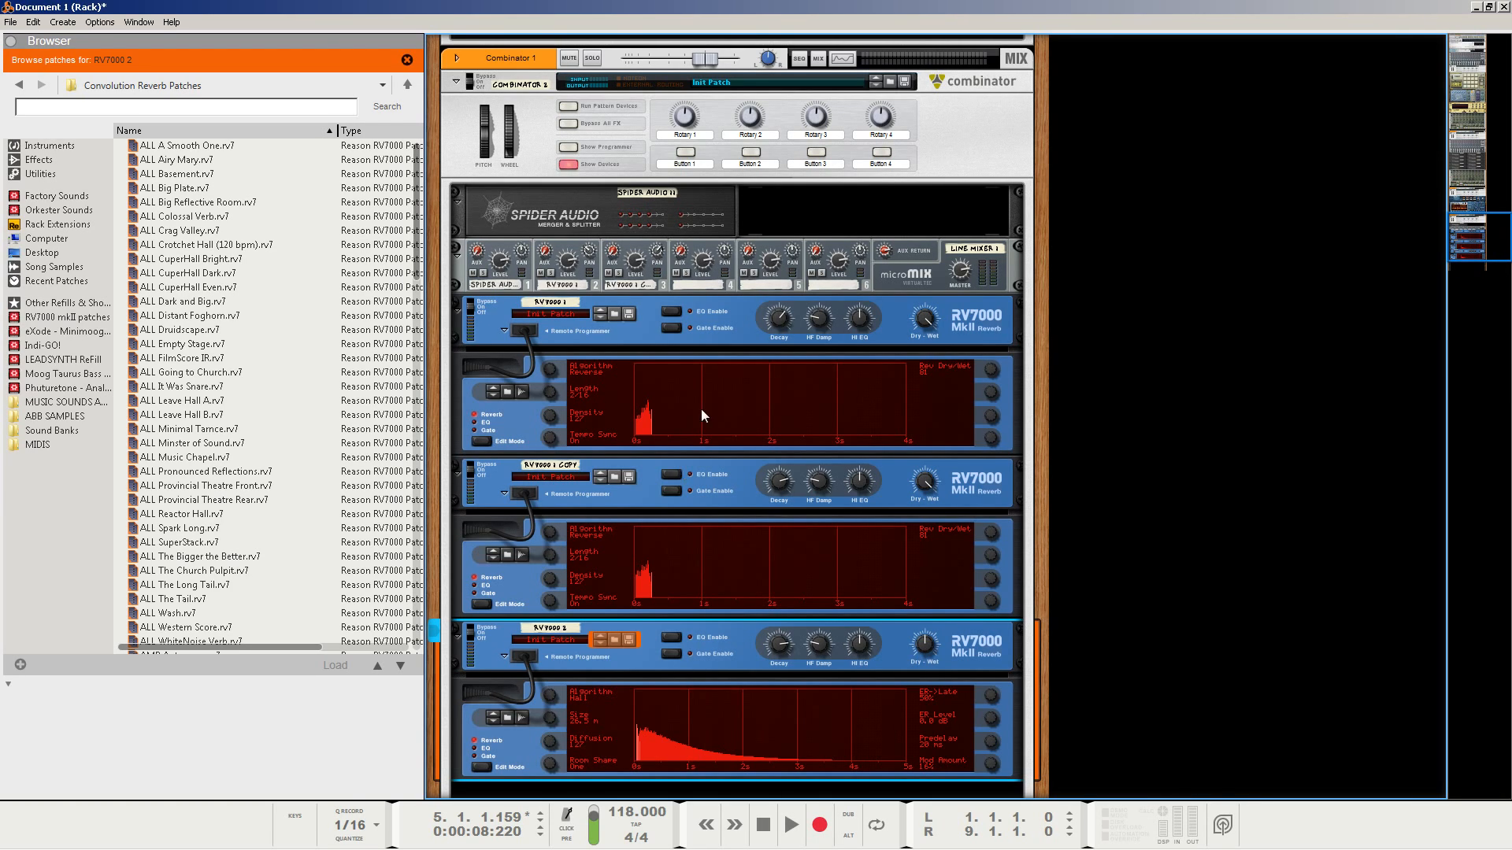
pyautogui.click(488, 757)
pyautogui.click(488, 749)
pyautogui.click(489, 741)
# On the rack's rear, route a free splitter output into the bottom RV7000 and its output into Line Mixer channel 4, and return to the front.
pyautogui.press('Tab')
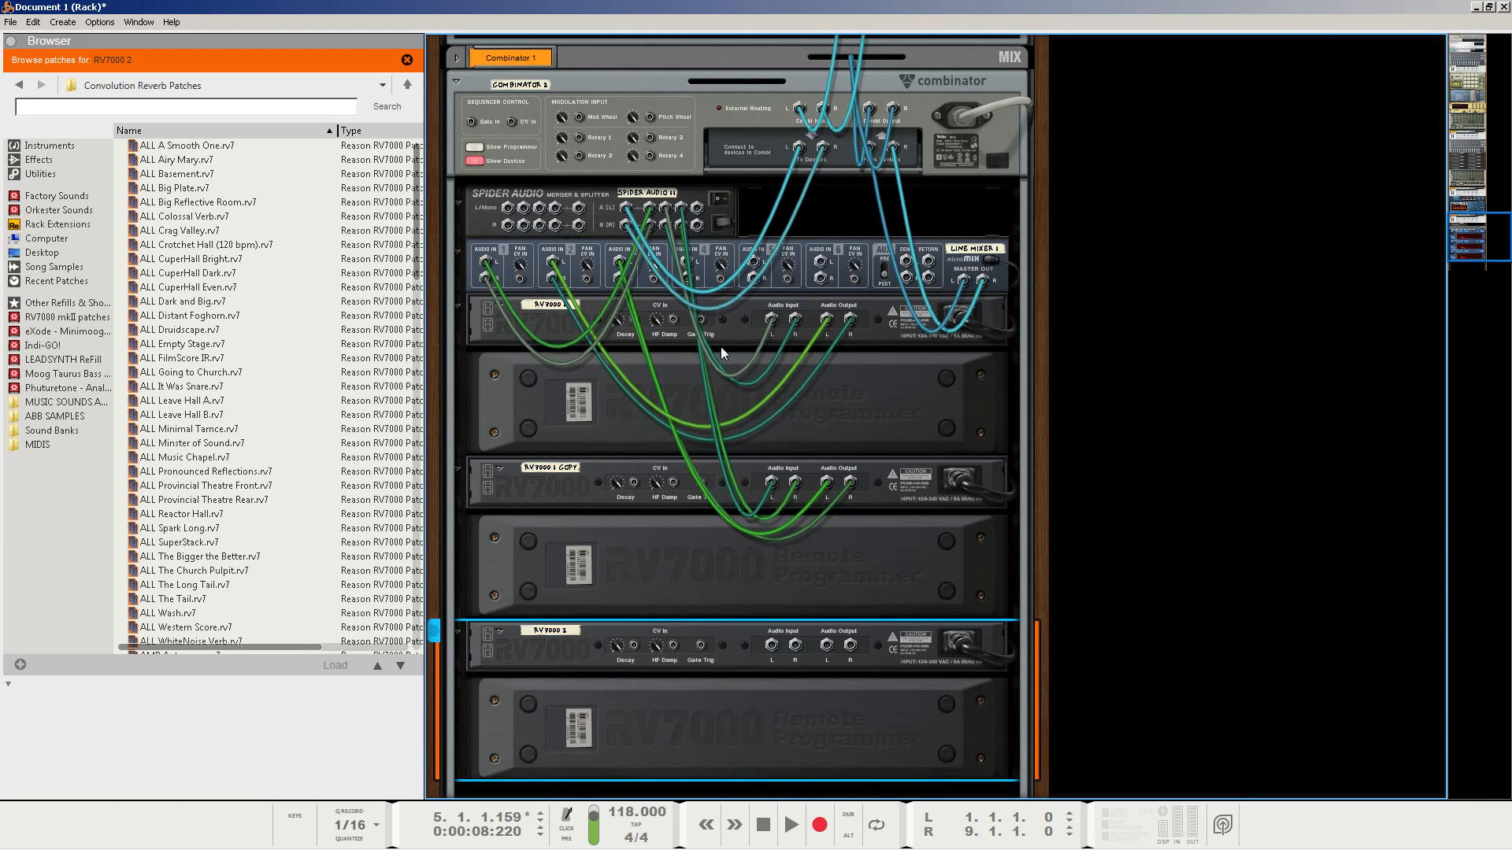
pyautogui.moveTo(698, 208); pyautogui.dragTo(771, 642)
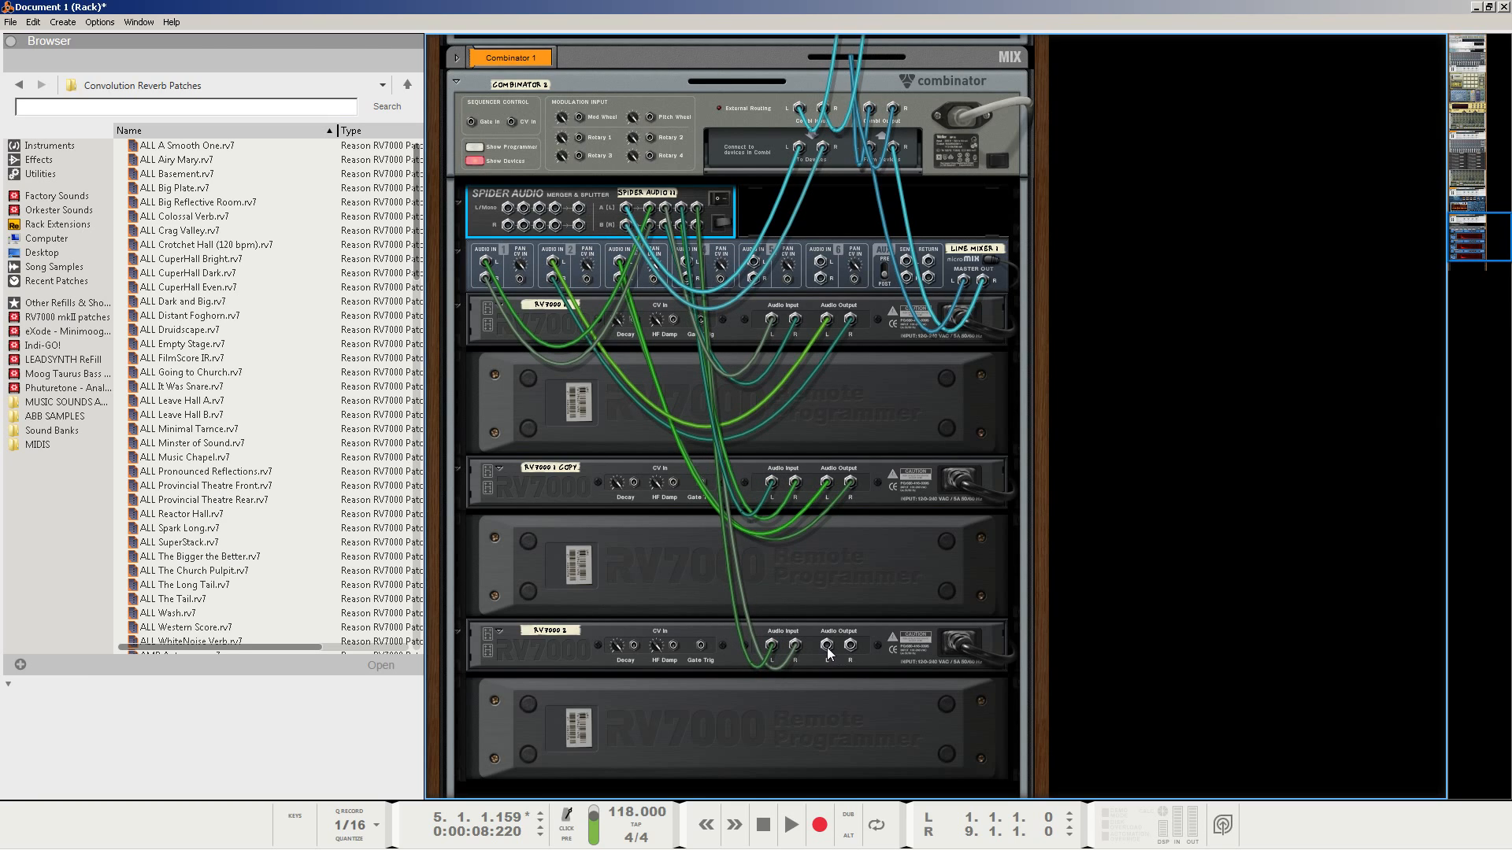
pyautogui.moveTo(827, 647); pyautogui.dragTo(697, 257)
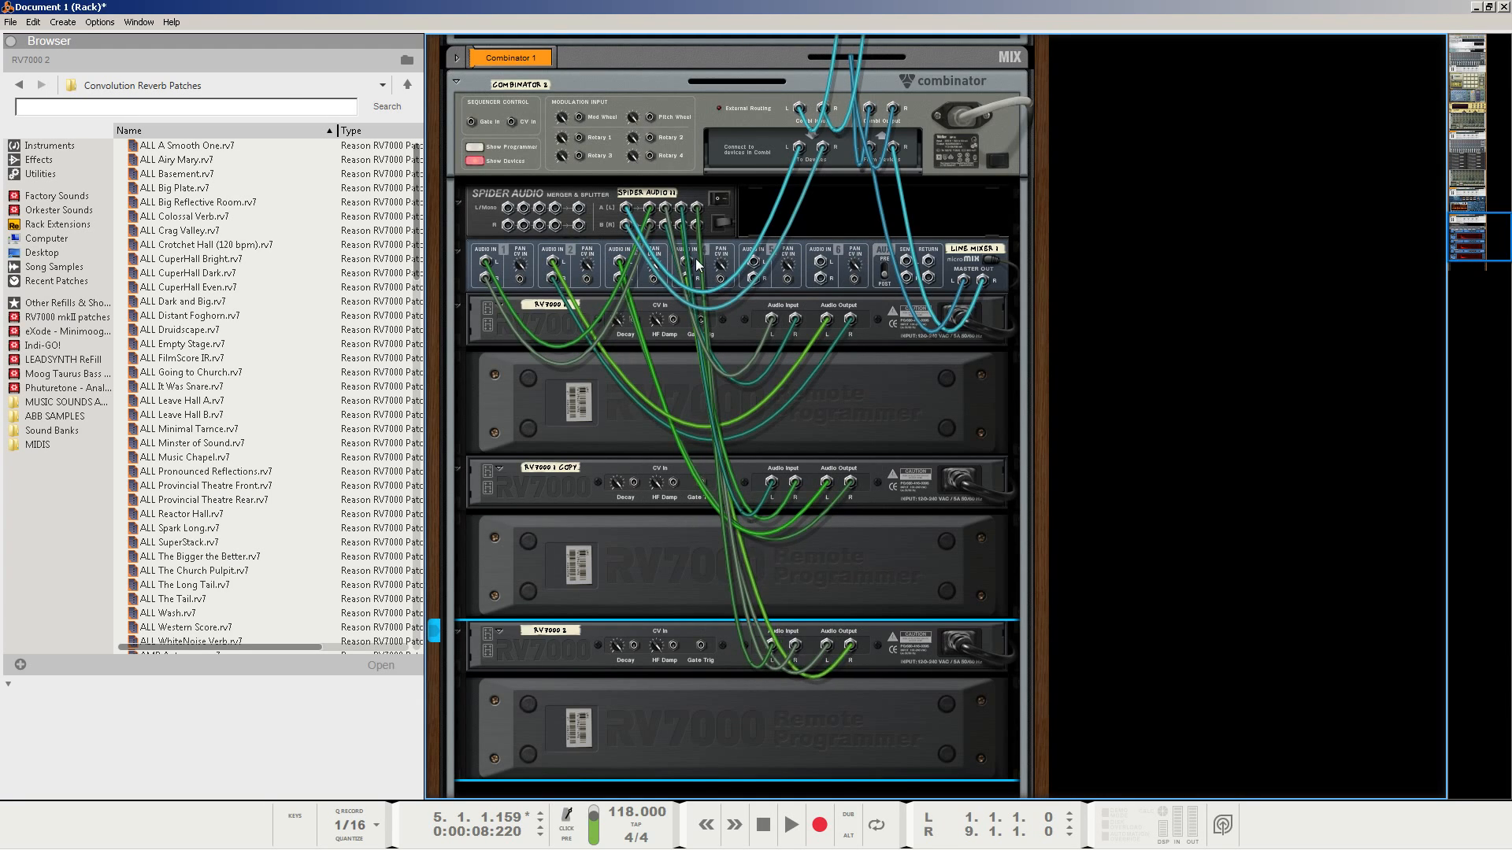
pyautogui.press('Tab')
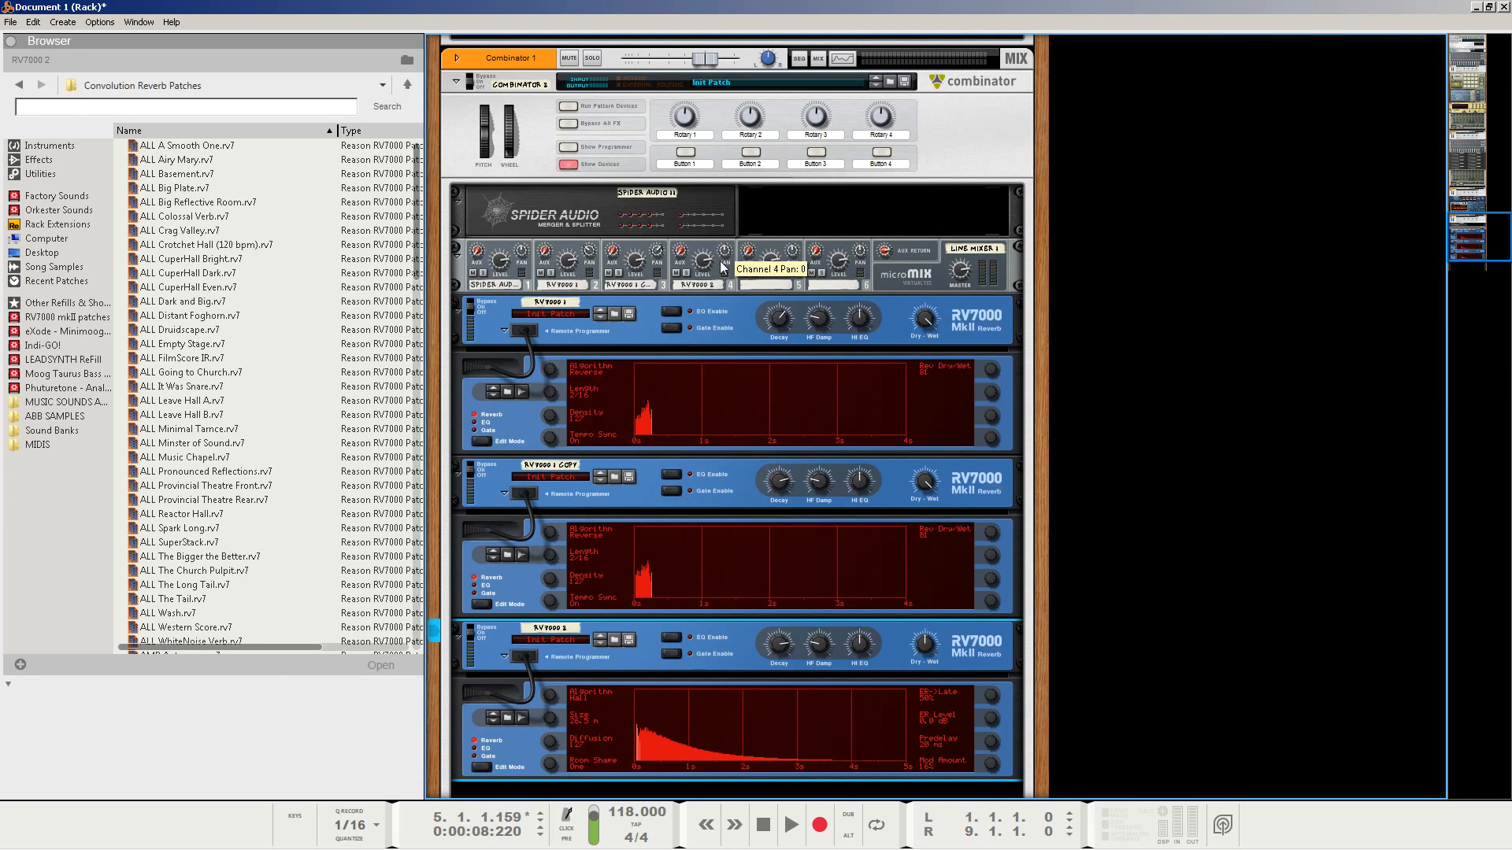
# Lower the level of Line Mixer channel 1, and play and stop the drum loop to audition the stacked reverbs.
pyautogui.click(503, 266)
pyautogui.moveTo(504, 294); pyautogui.dragTo(508, 297)
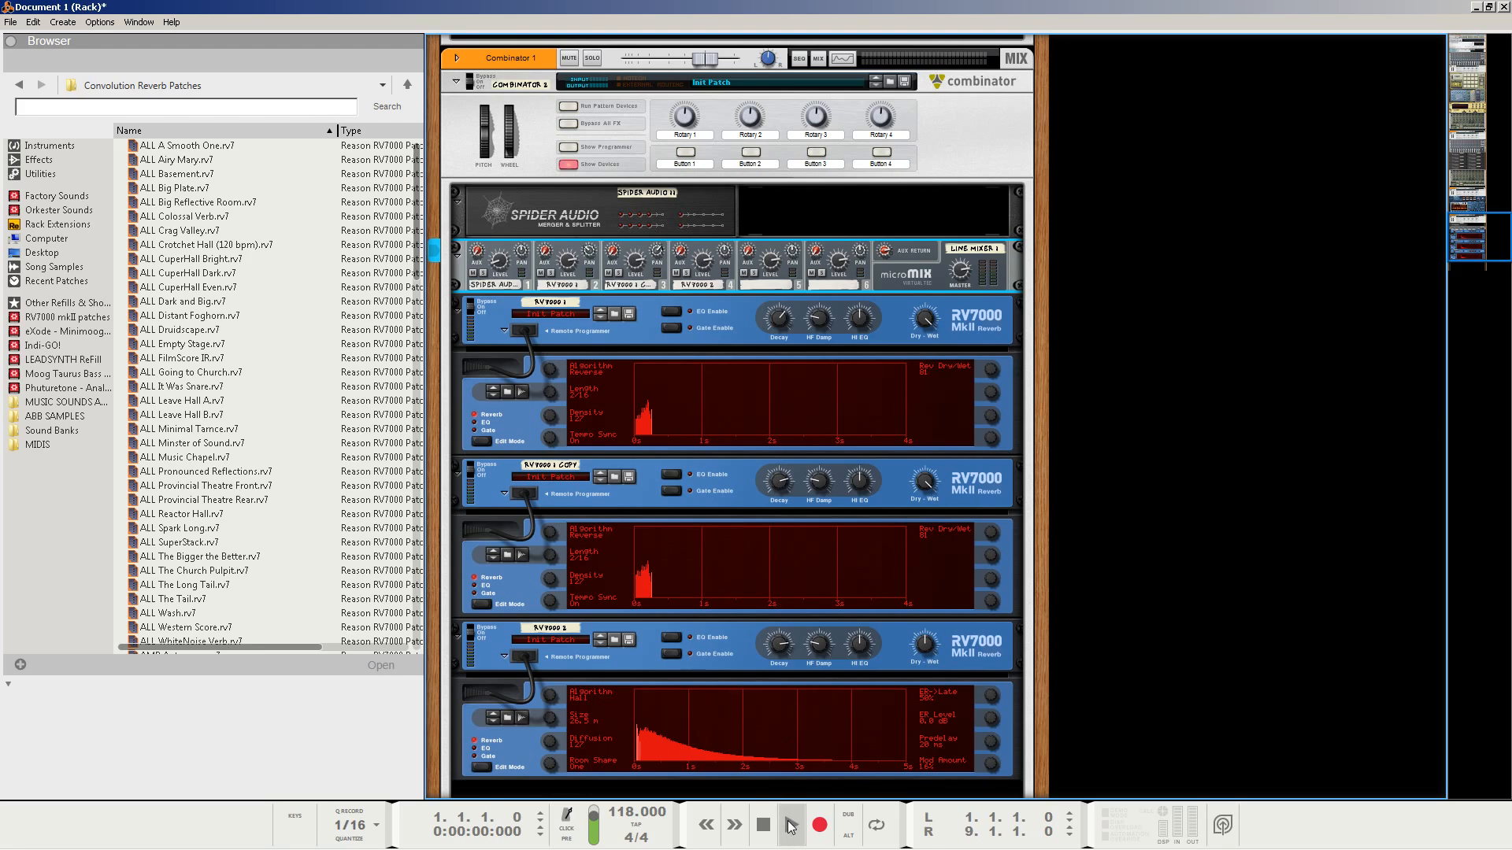
pyautogui.click(791, 823)
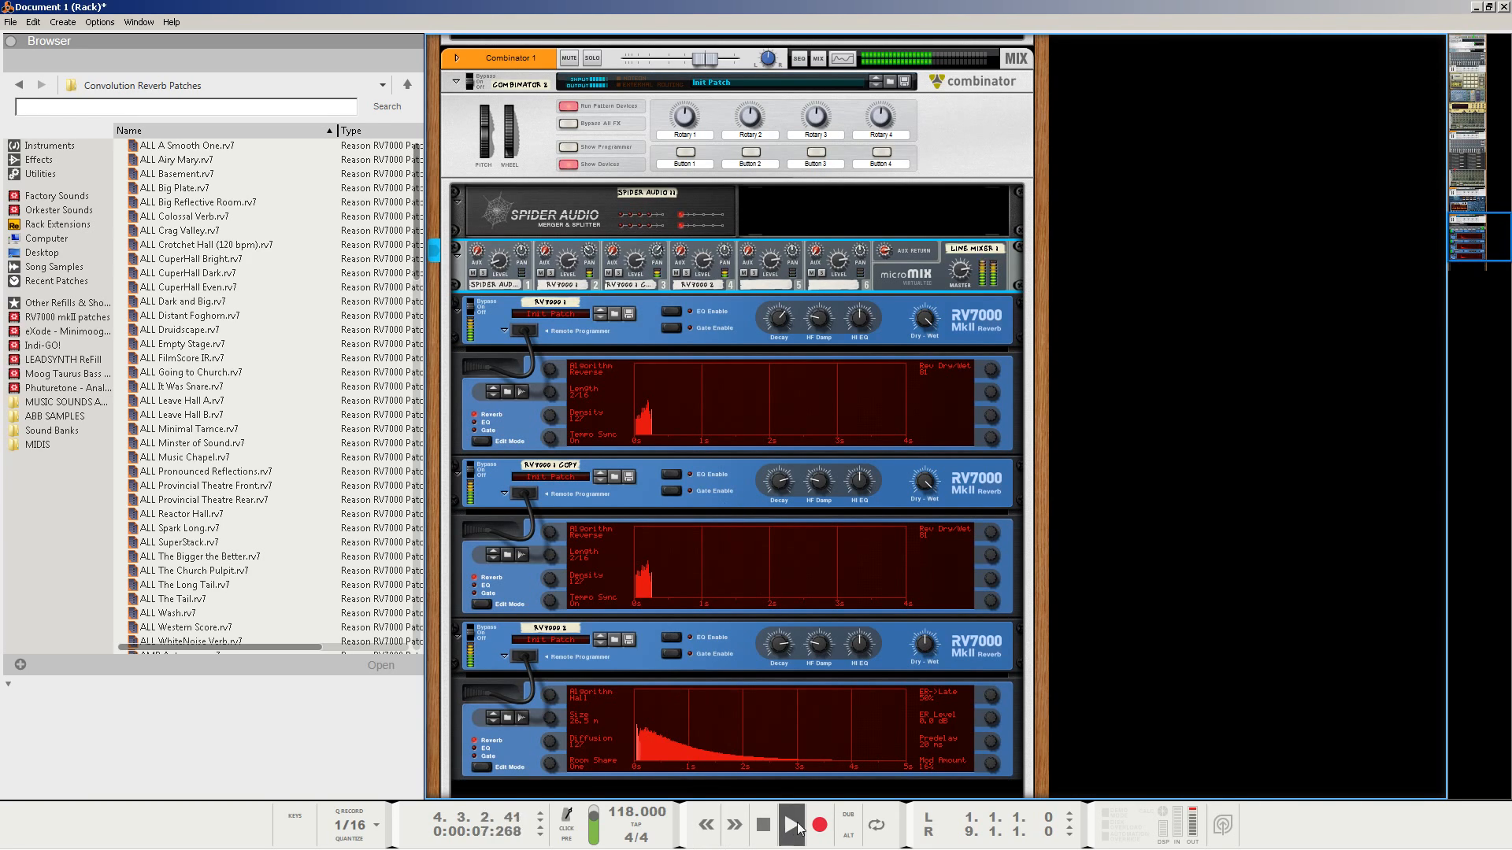
pyautogui.click(765, 824)
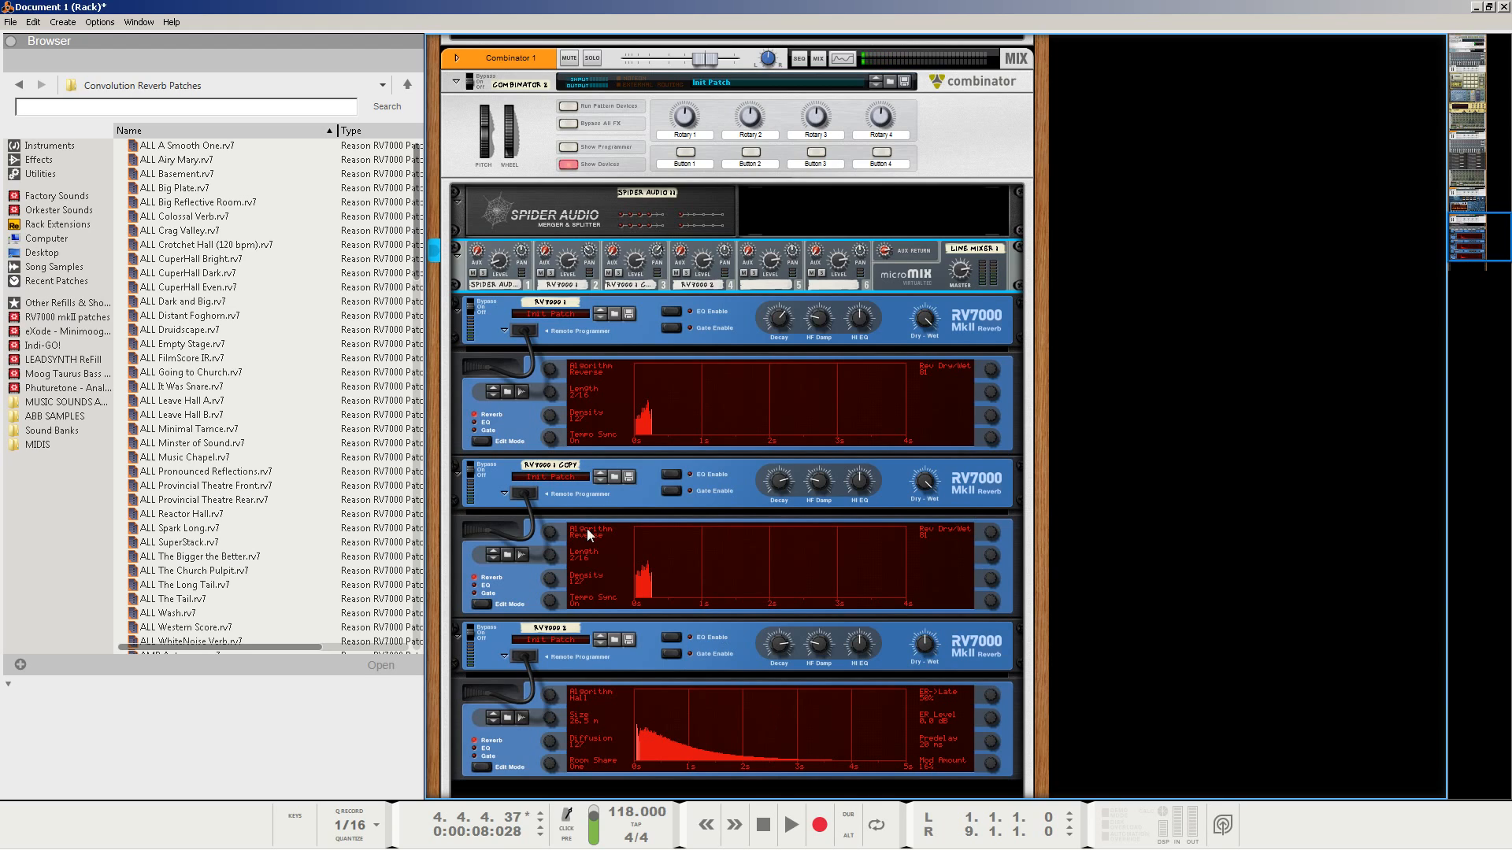
# Set the level of Line Mixer channel 1 to 100 and show the programmer of the second Combinator.
pyautogui.click(608, 665)
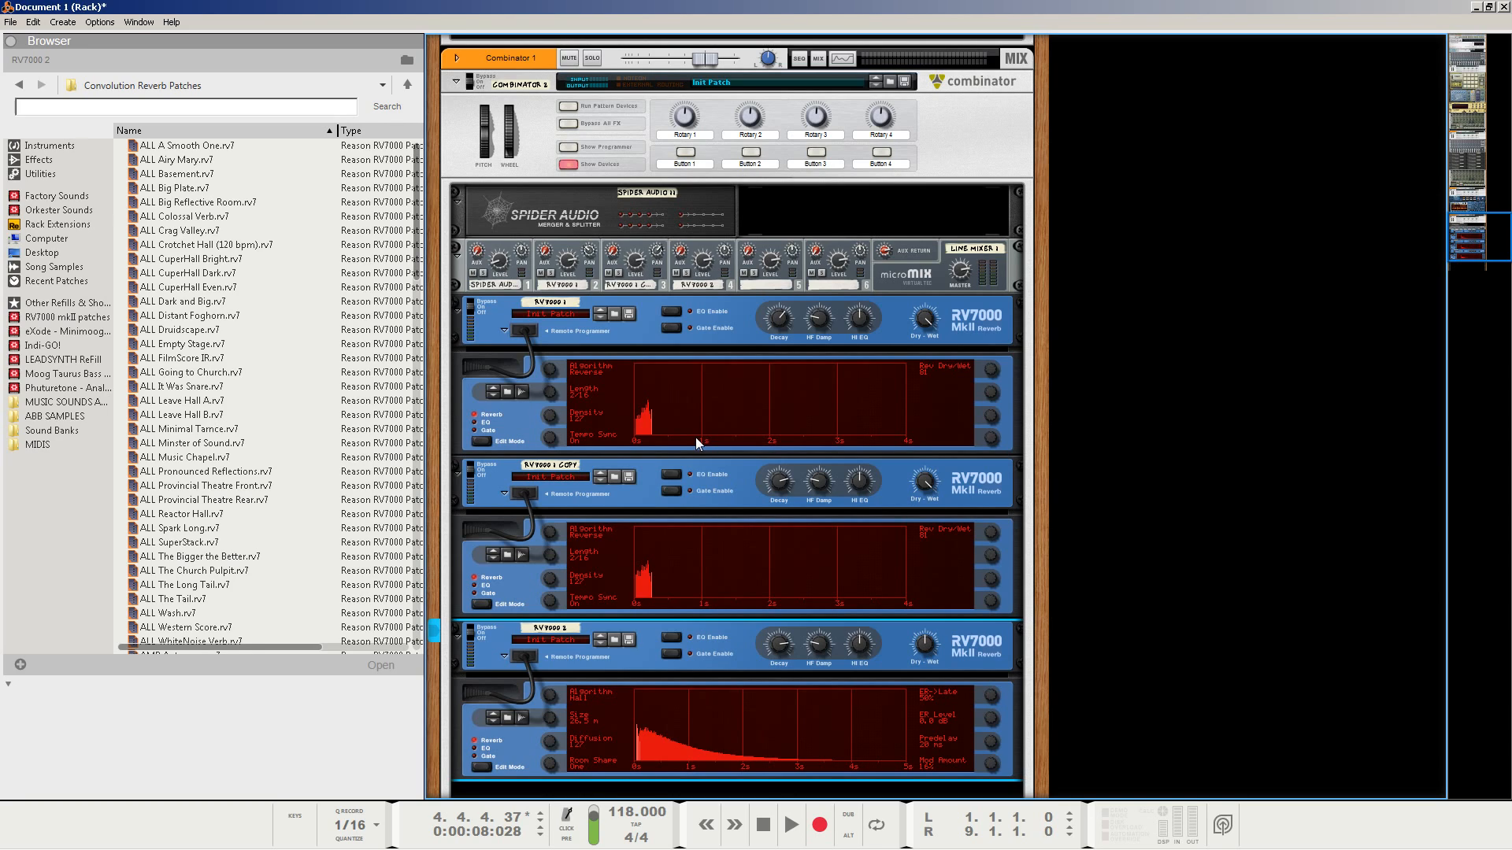
pyautogui.click(505, 266)
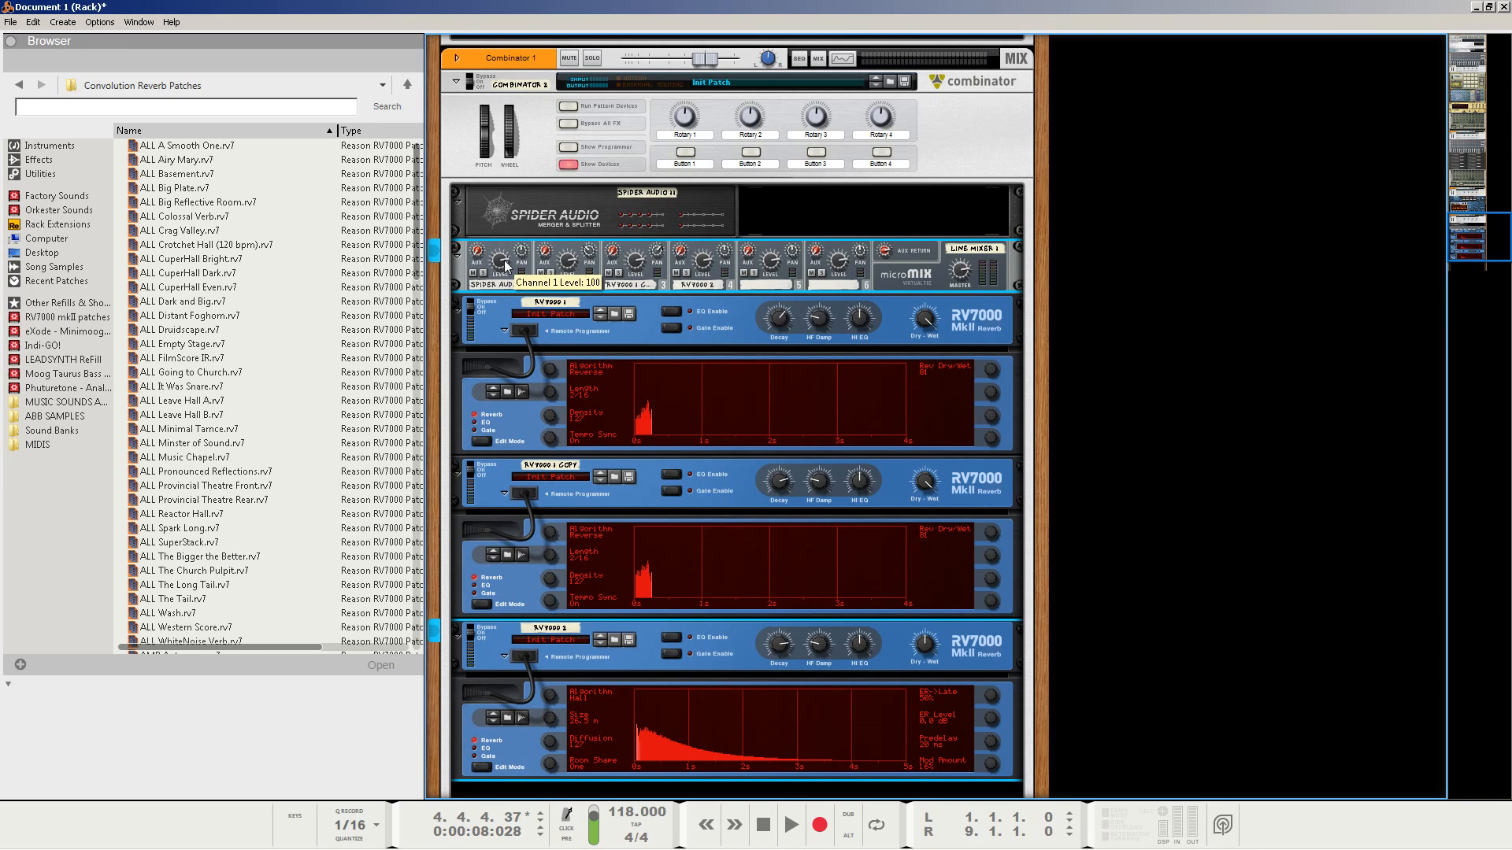
pyautogui.click(568, 148)
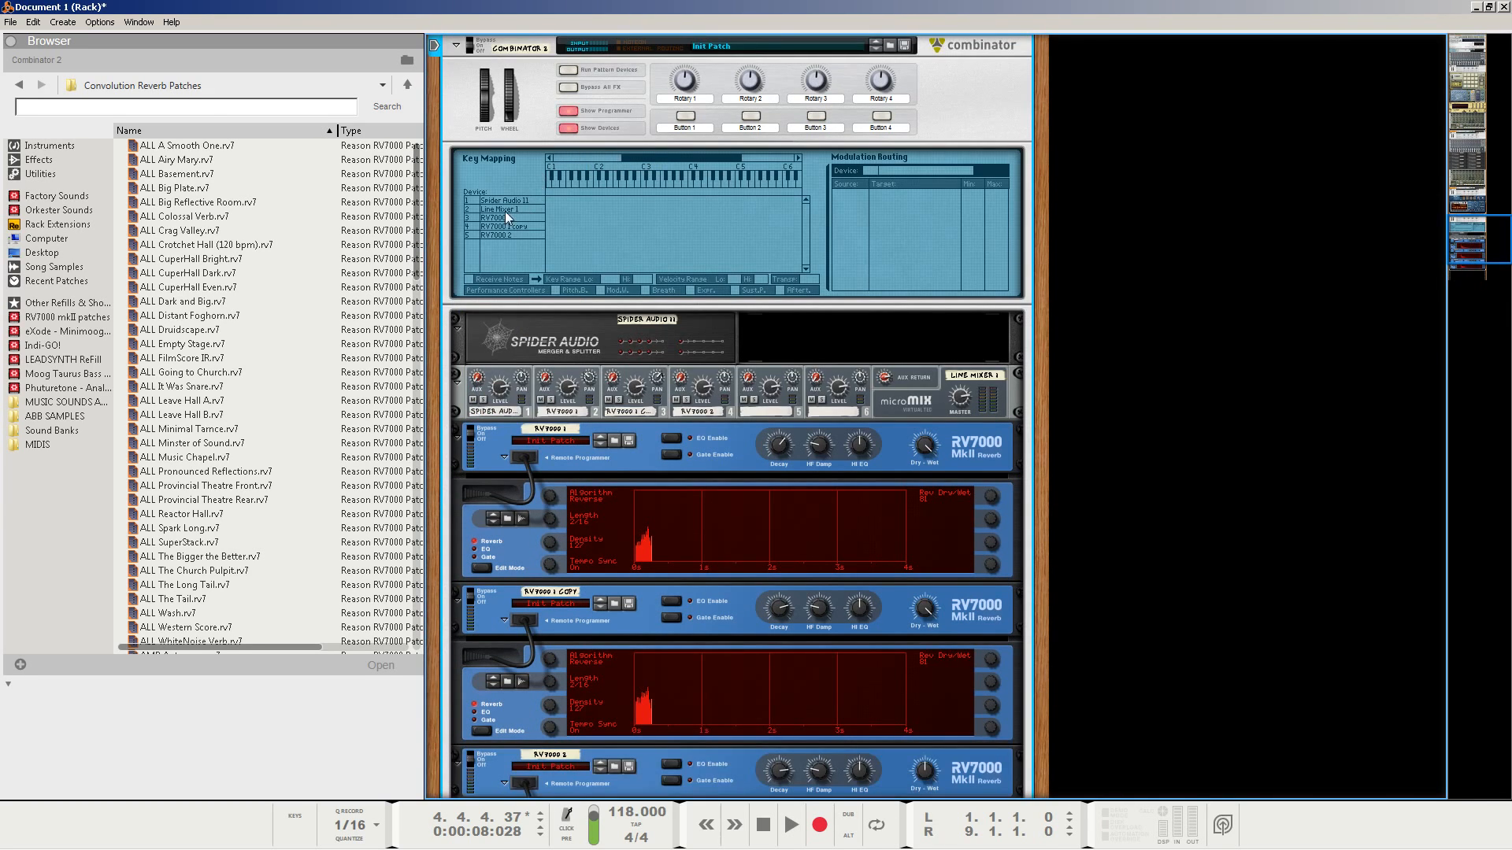
pyautogui.scroll(1, 540, 277)
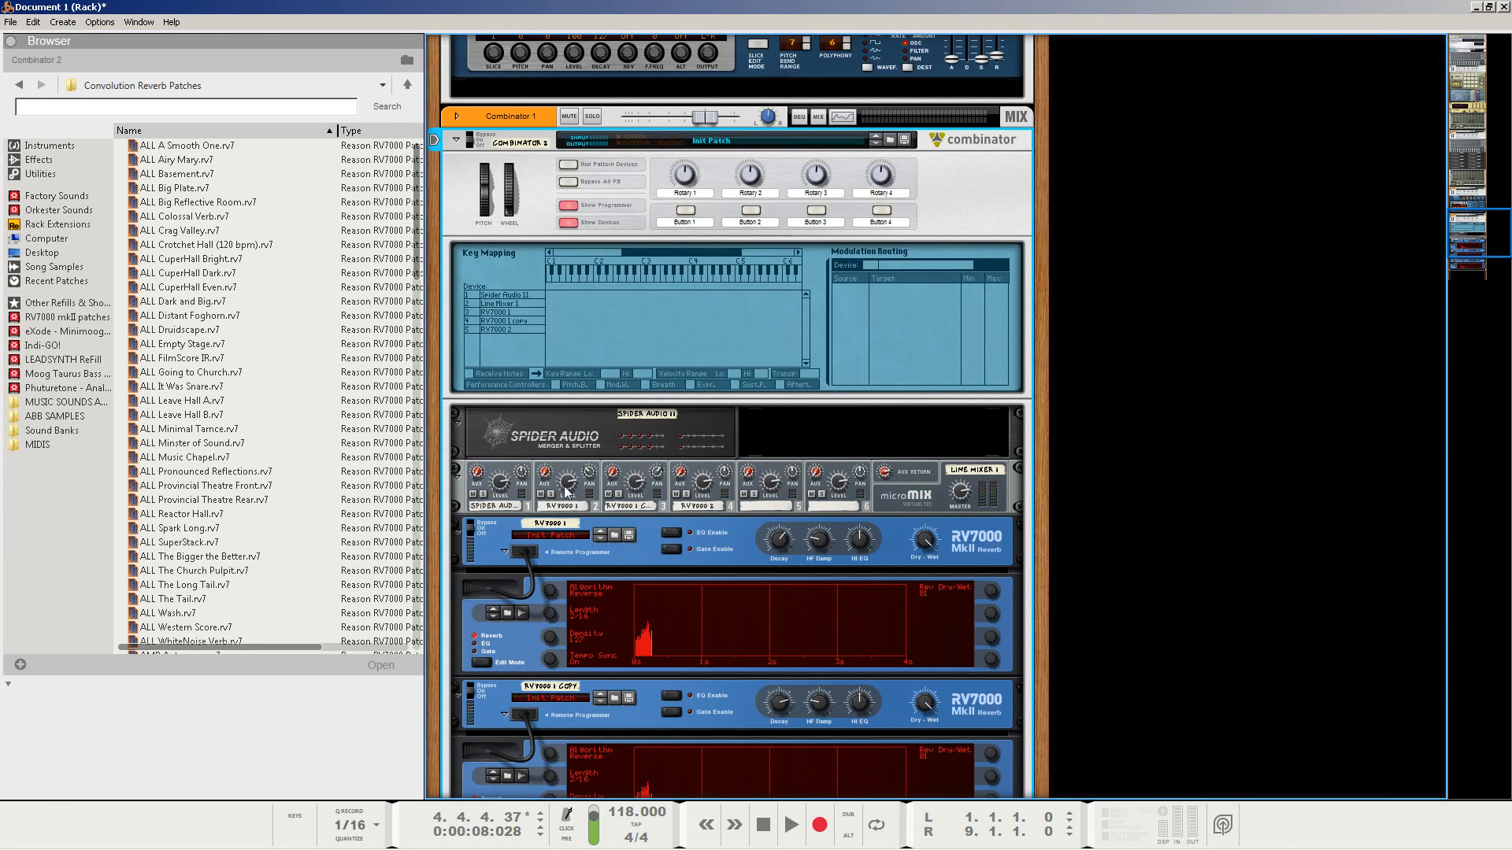
# Turn up Rotary 2 on the second Combinator, and hide and reshow its programmer.
pyautogui.moveTo(566, 485)
pyautogui.moveTo(748, 179)
pyautogui.moveTo(749, 179); pyautogui.dragTo(691, 210)
pyautogui.click(568, 208)
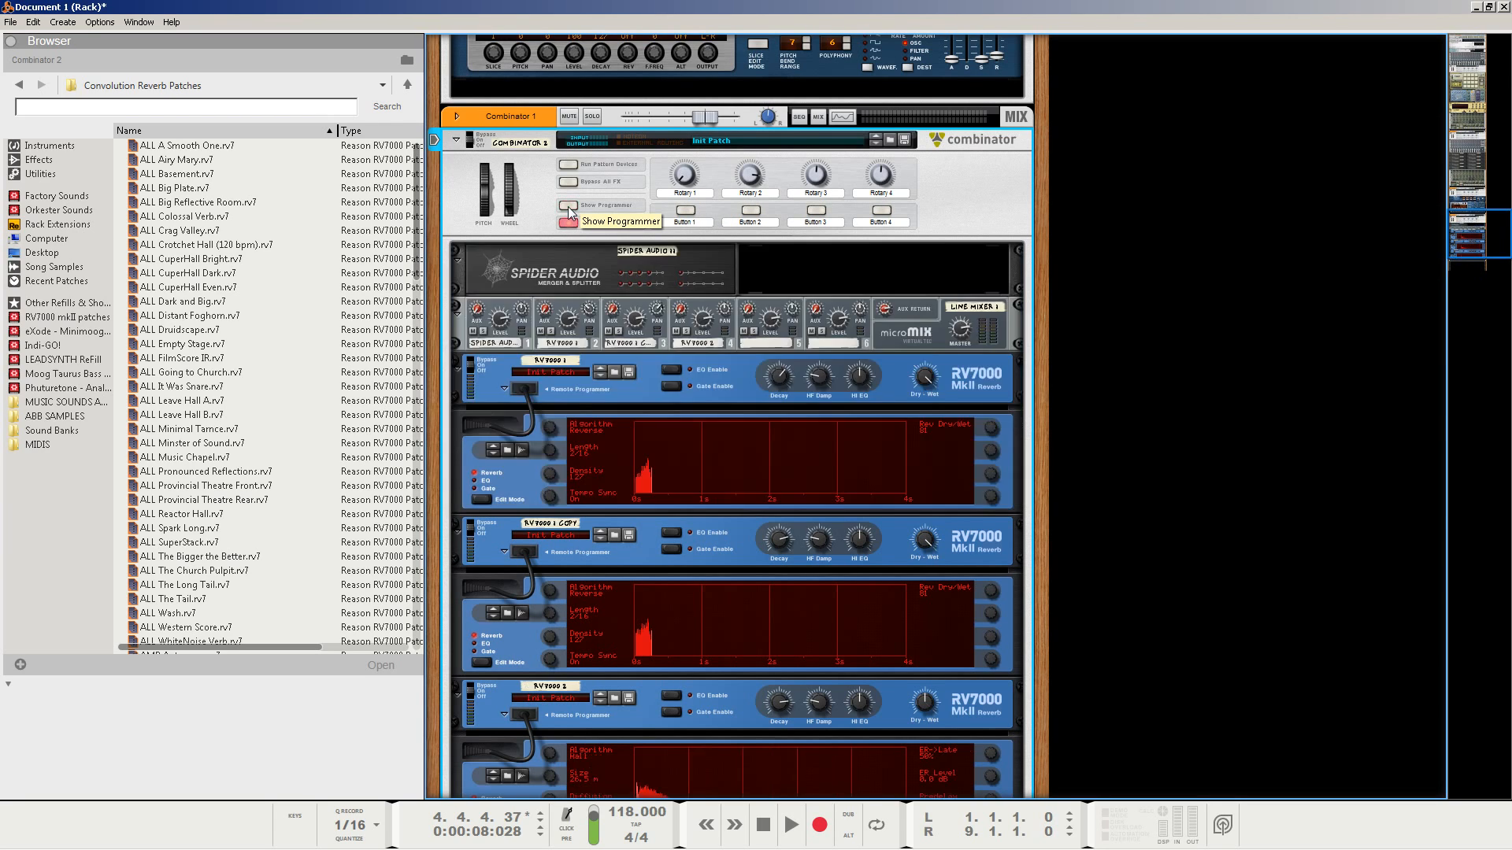
pyautogui.click(568, 207)
# Route Rotary 1 to the Line Mixer's Channel 1 Level with a maximum of 100, and turn Rotary 1 fully up.
pyautogui.scroll(4, 551, 283)
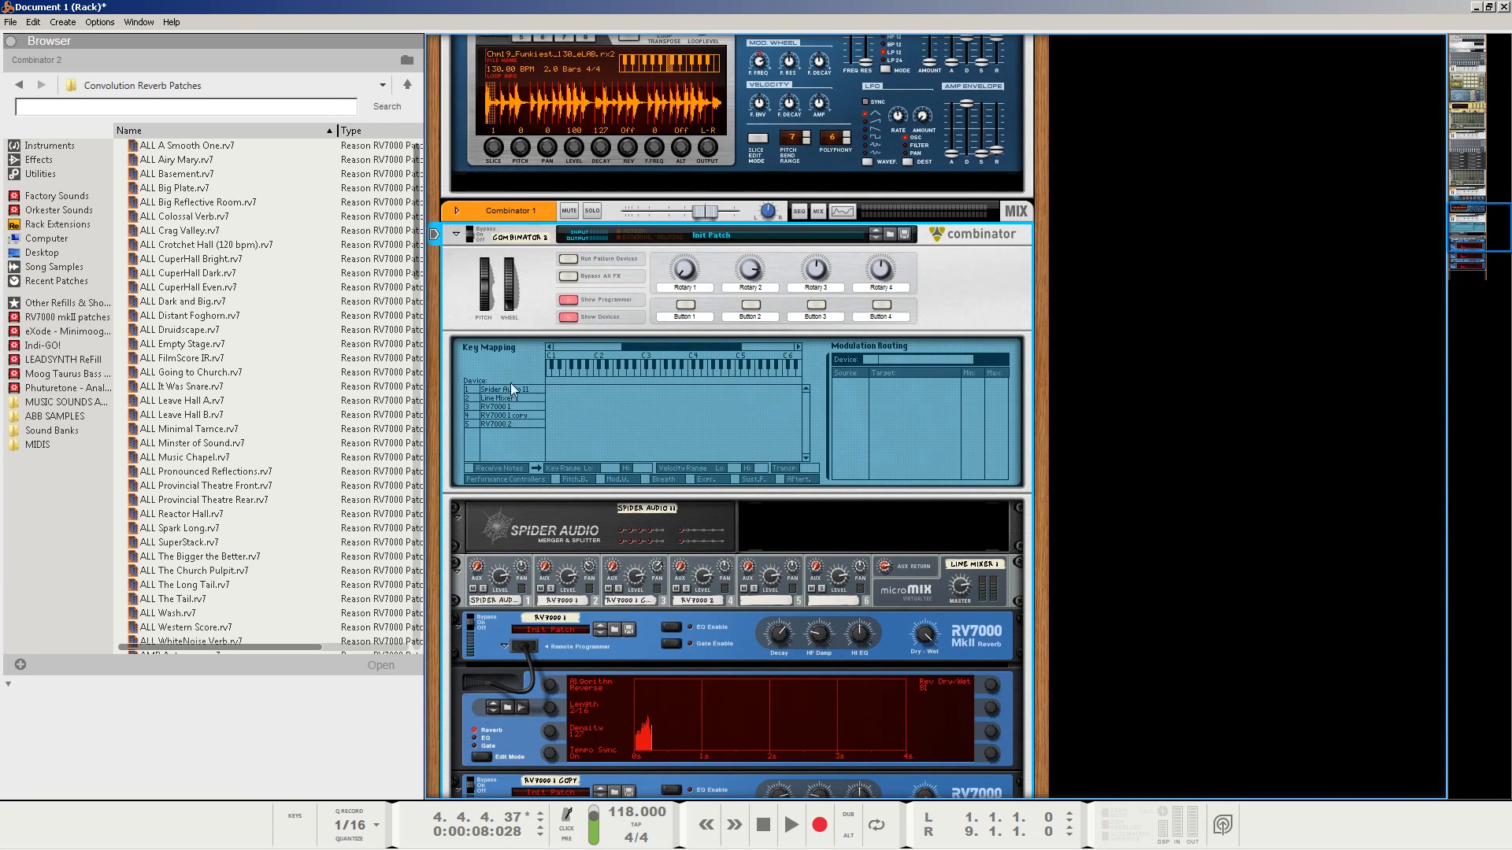
pyautogui.click(502, 399)
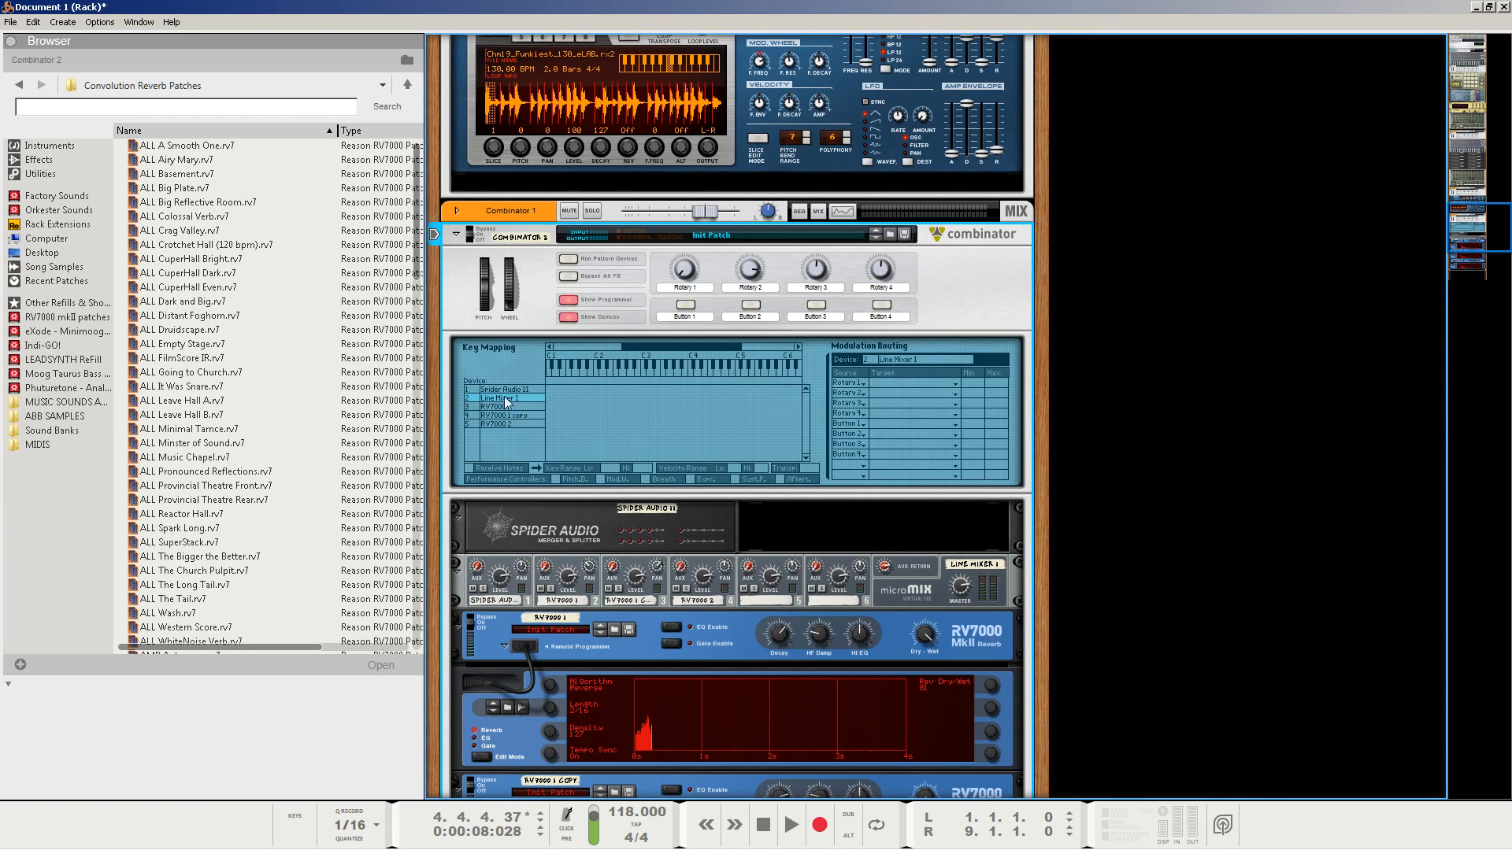
pyautogui.click(883, 381)
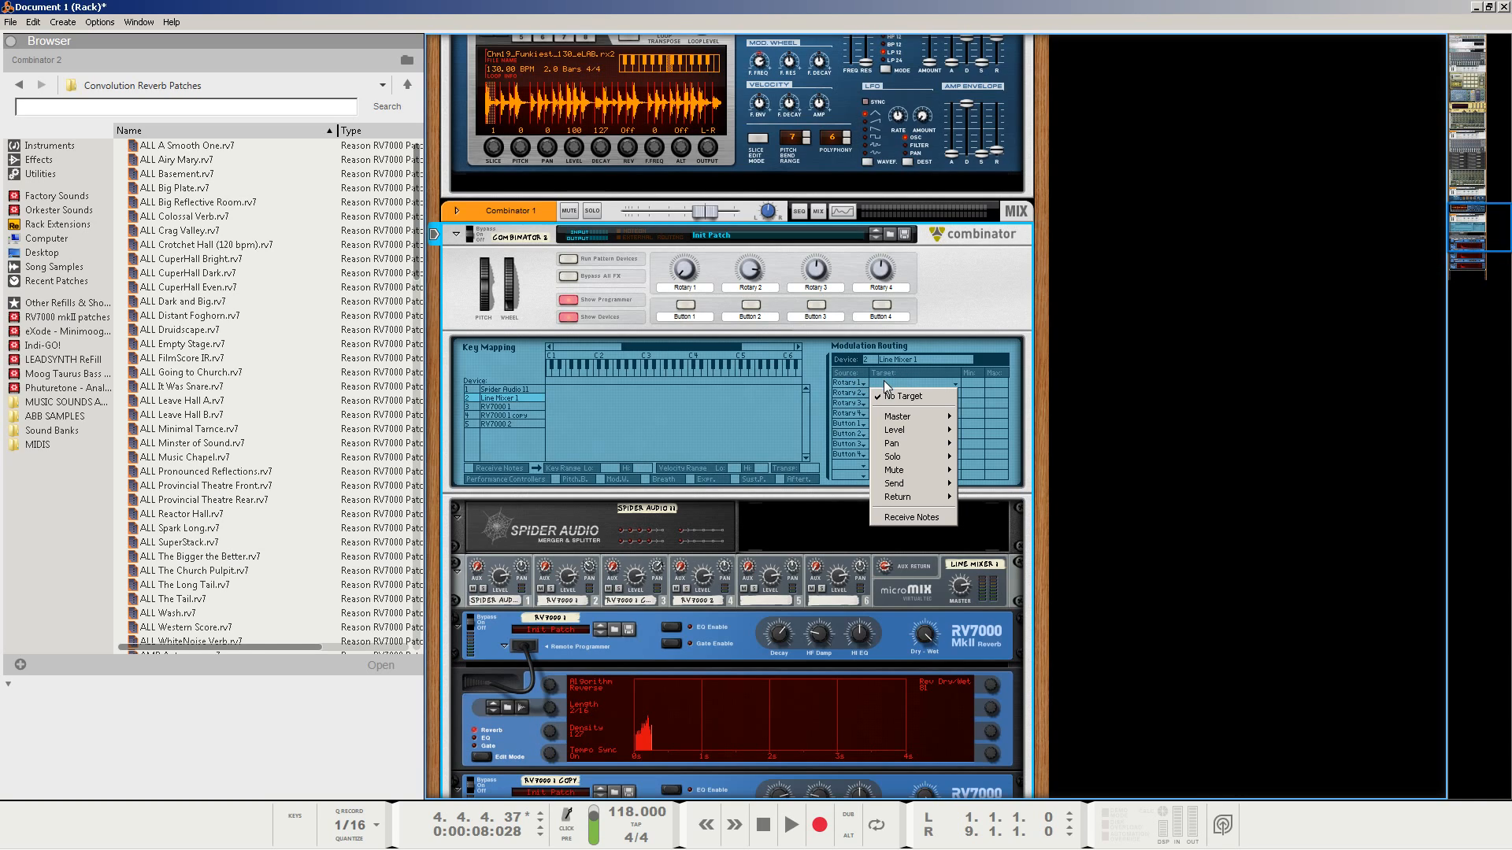
pyautogui.moveTo(903, 432)
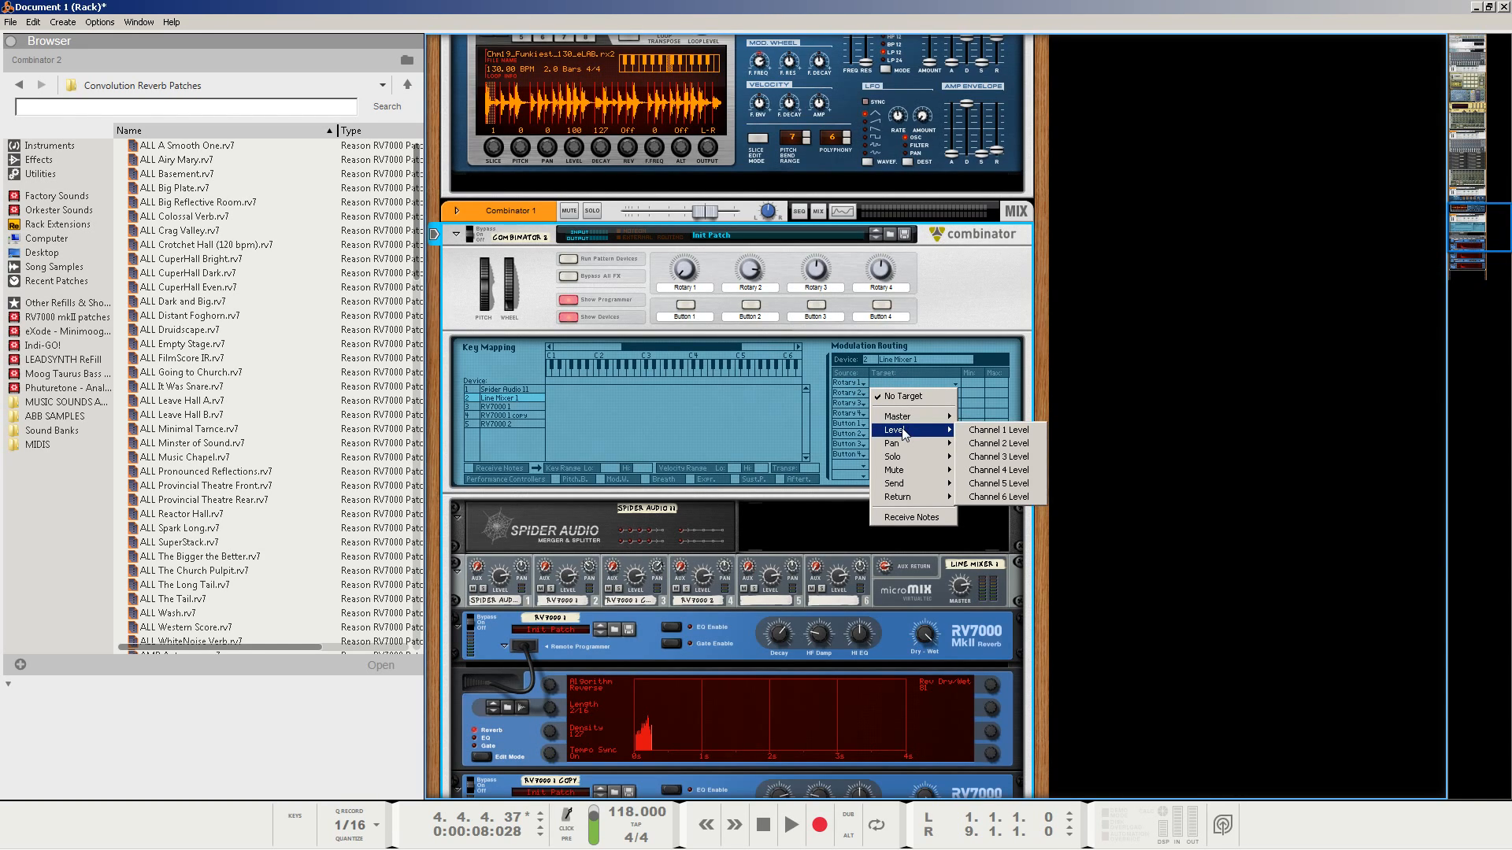
pyautogui.click(997, 433)
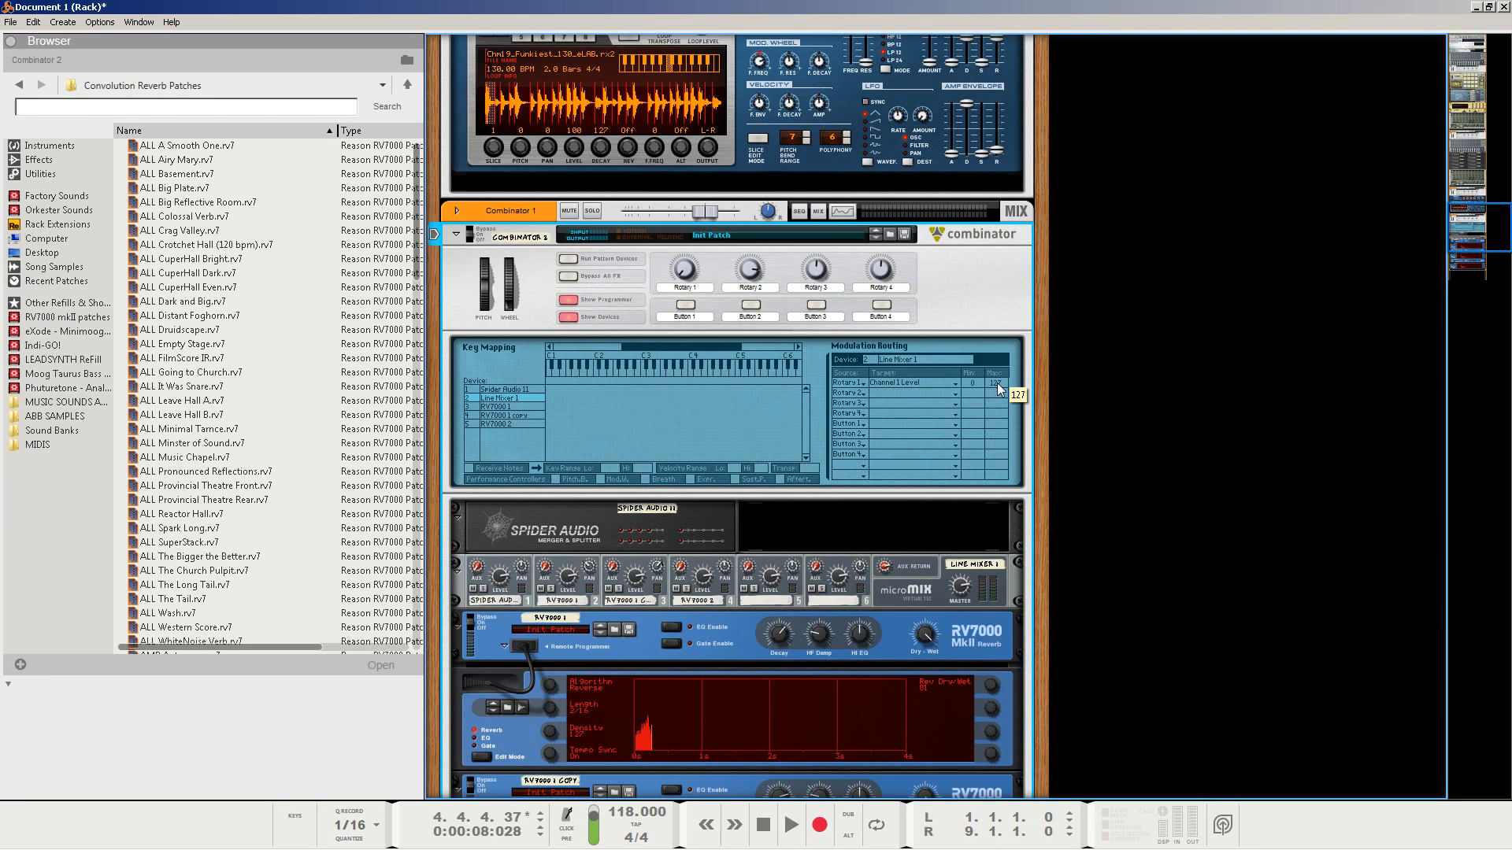
pyautogui.moveTo(678, 292); pyautogui.dragTo(715, 170)
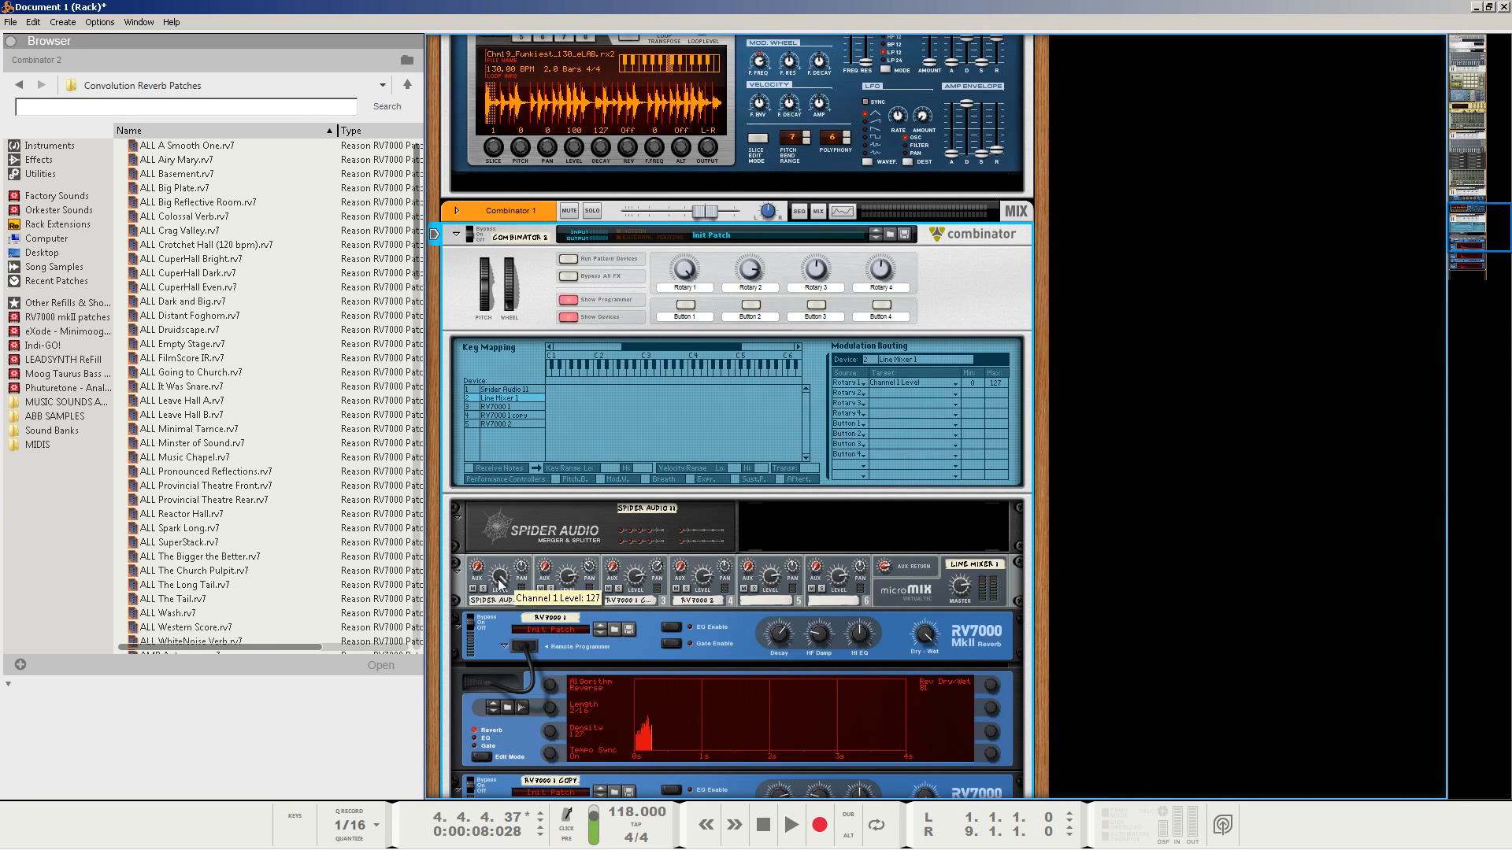
pyautogui.moveTo(997, 386); pyautogui.dragTo(996, 398)
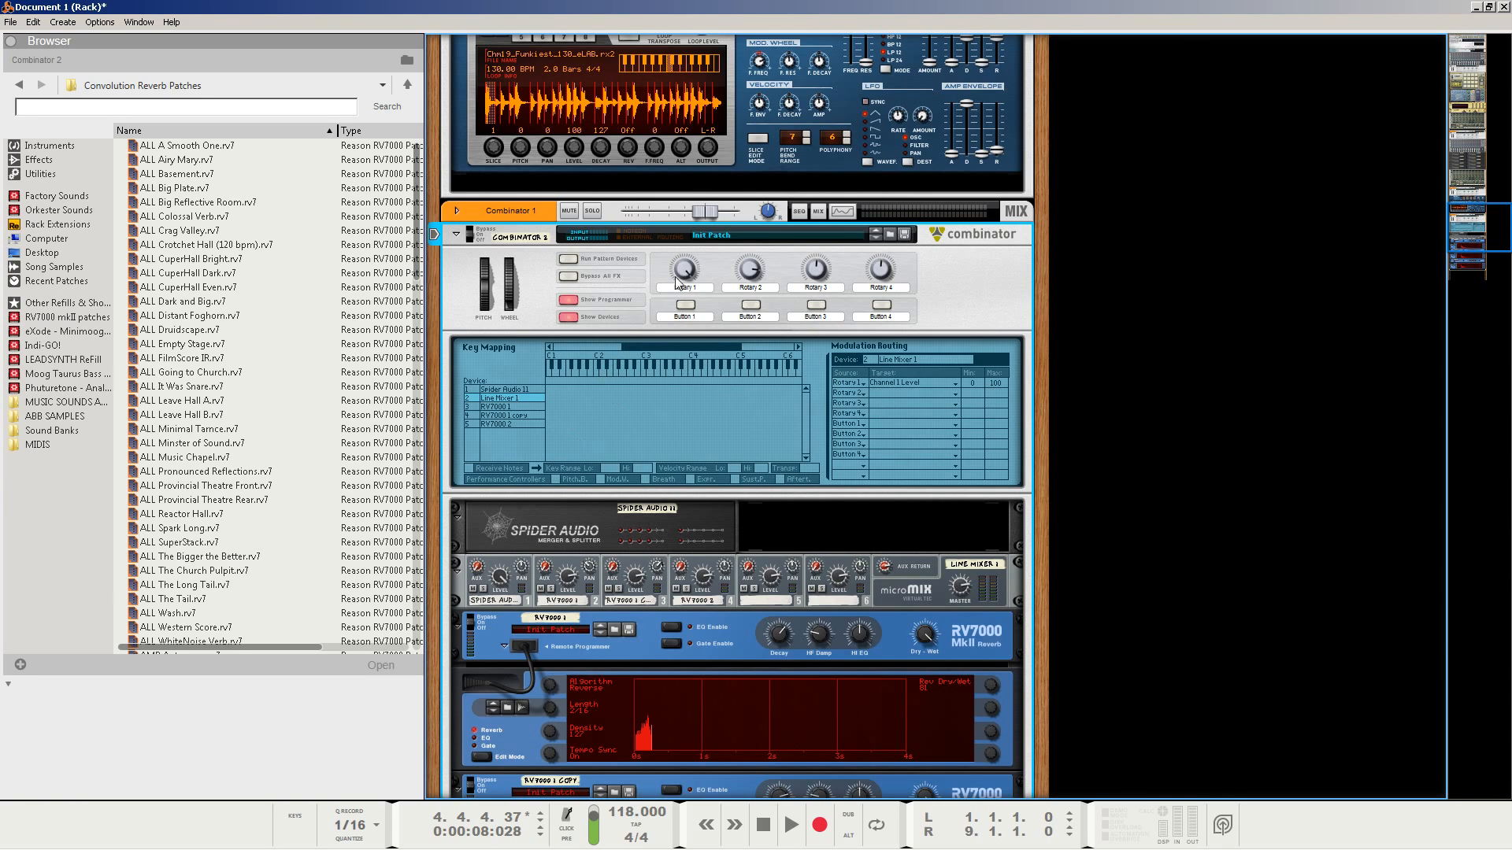
pyautogui.moveTo(677, 282)
pyautogui.mouseDown()
pyautogui.moveTo(687, 391)
pyautogui.moveTo(721, 167)
pyautogui.moveTo(679, 272)
pyautogui.moveTo(674, 215)
pyautogui.moveTo(678, 344)
pyautogui.moveTo(688, 197)
pyautogui.moveTo(682, 286)
pyautogui.mouseUp()
# Route Rotary 2 to the Line Mixer's Channel 2 Level with a maximum of 95, and turn Rotary 2 up.
pyautogui.click(885, 399)
pyautogui.moveTo(901, 443)
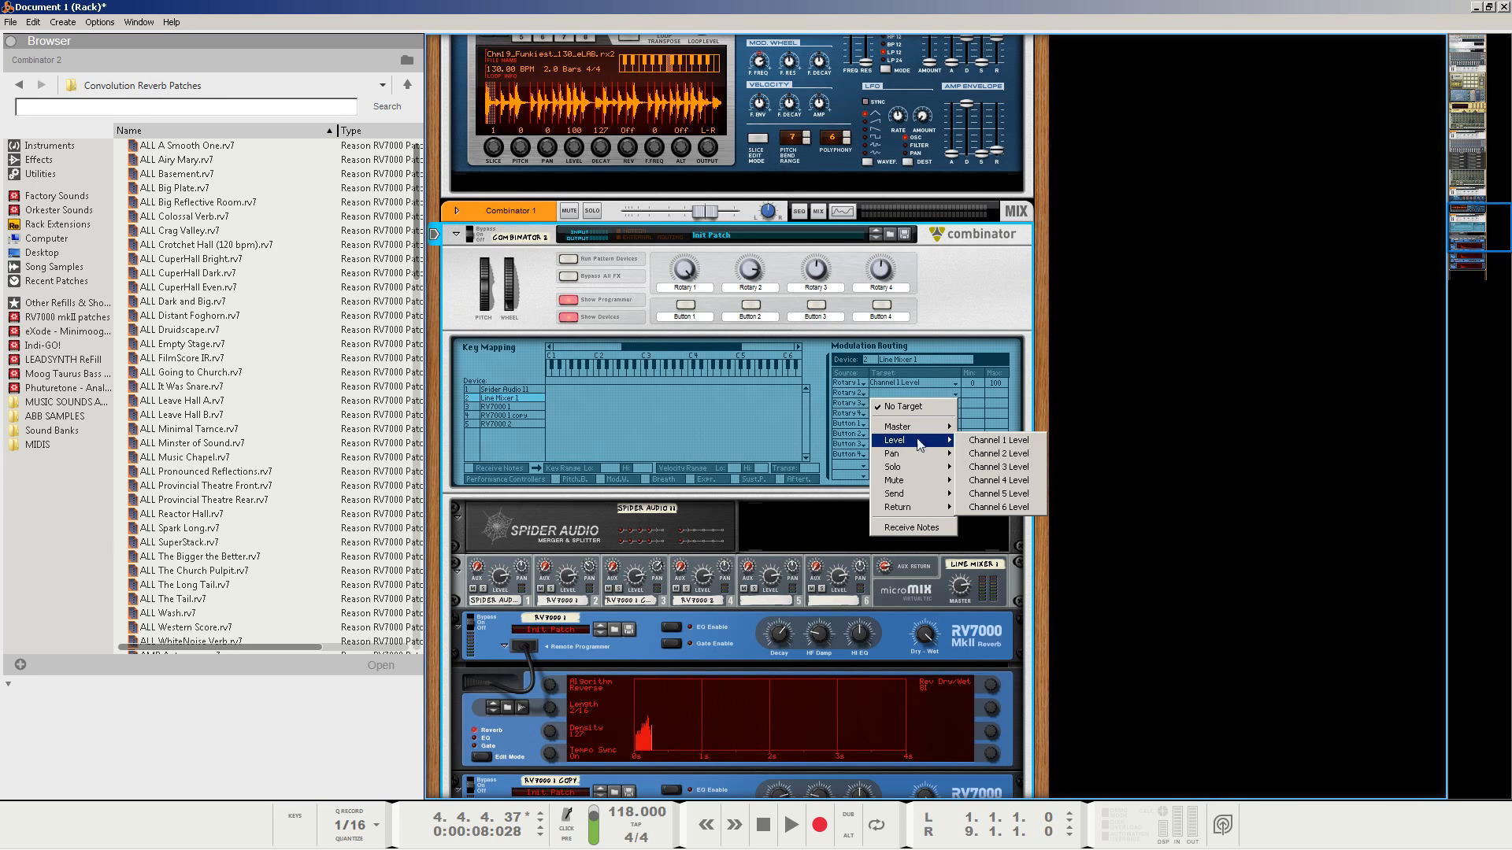
pyautogui.click(1002, 454)
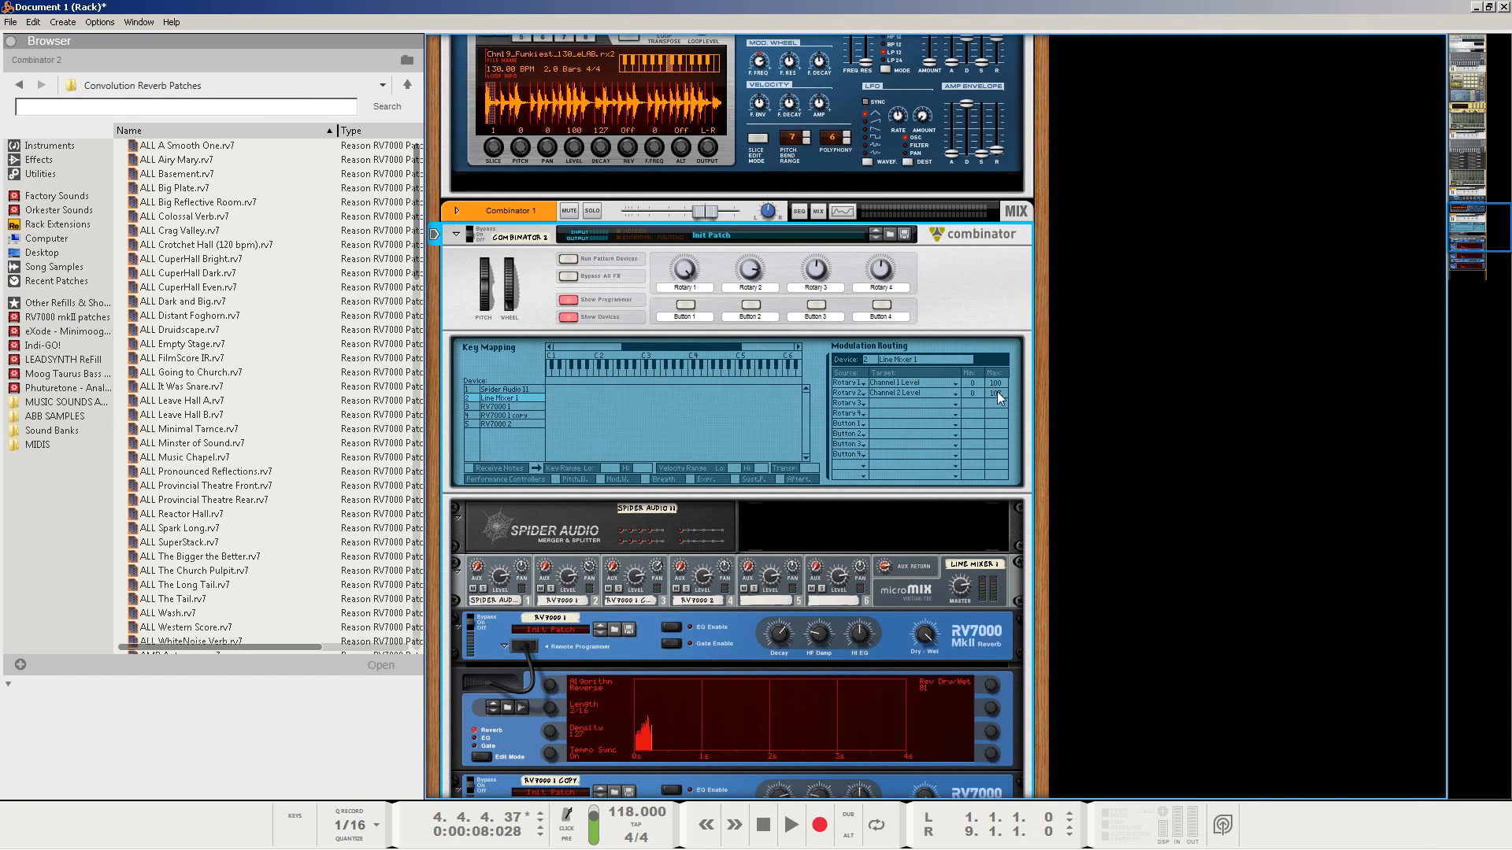
pyautogui.moveTo(1000, 393); pyautogui.dragTo(1004, 404)
pyautogui.moveTo(749, 269)
pyautogui.mouseDown()
pyautogui.moveTo(752, 226)
pyautogui.moveTo(740, 332)
pyautogui.moveTo(758, 252)
pyautogui.mouseUp()
# Change the third modulation routing's source to Rotary 2 and target the Line Mixer's Channel 3 Level with a maximum of 95.
pyautogui.click(847, 404)
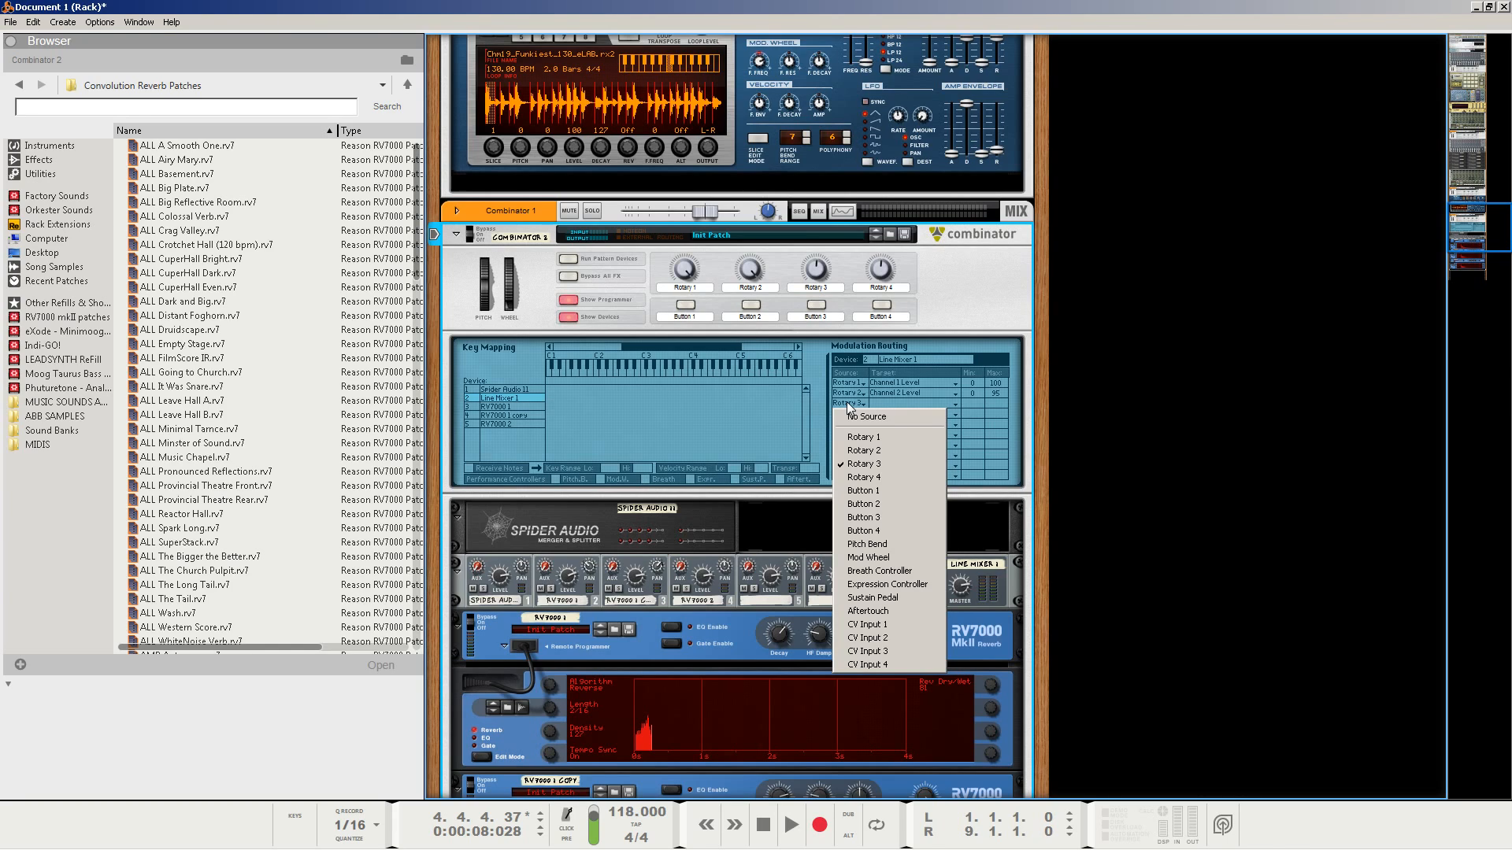
pyautogui.click(862, 450)
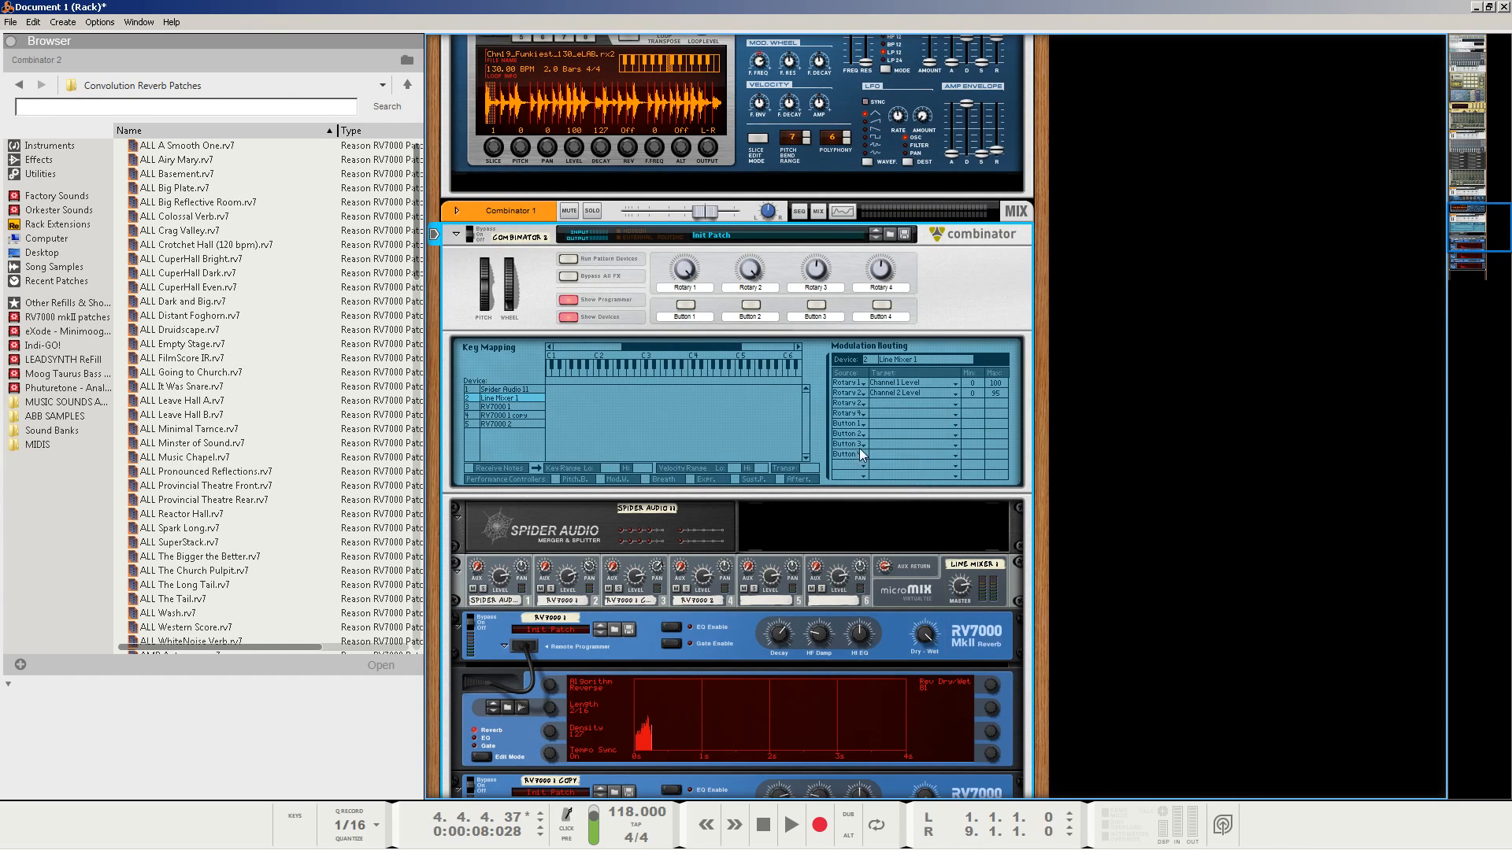
pyautogui.click(877, 406)
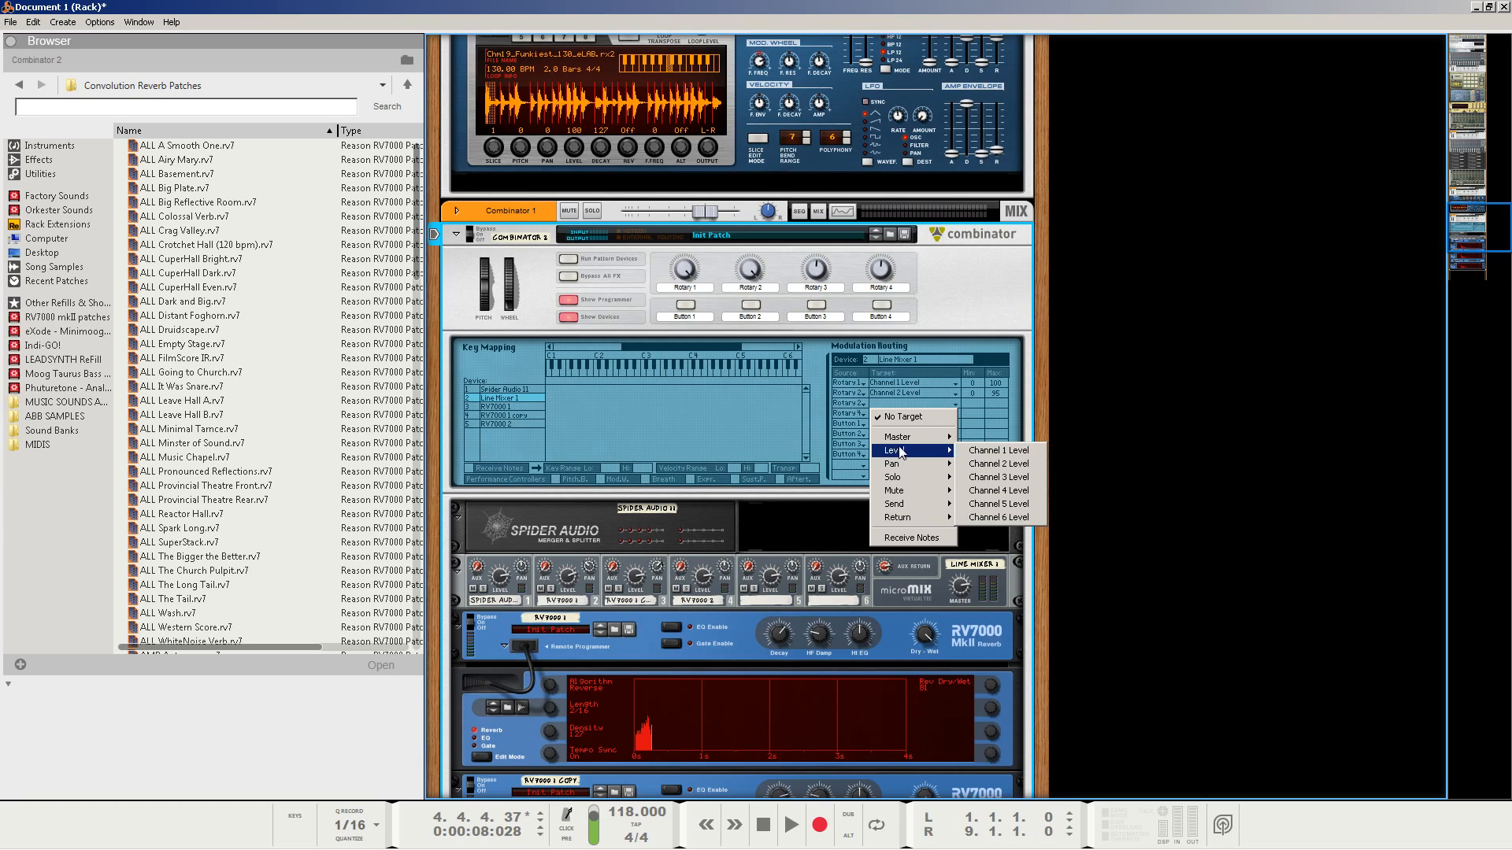
pyautogui.moveTo(906, 456)
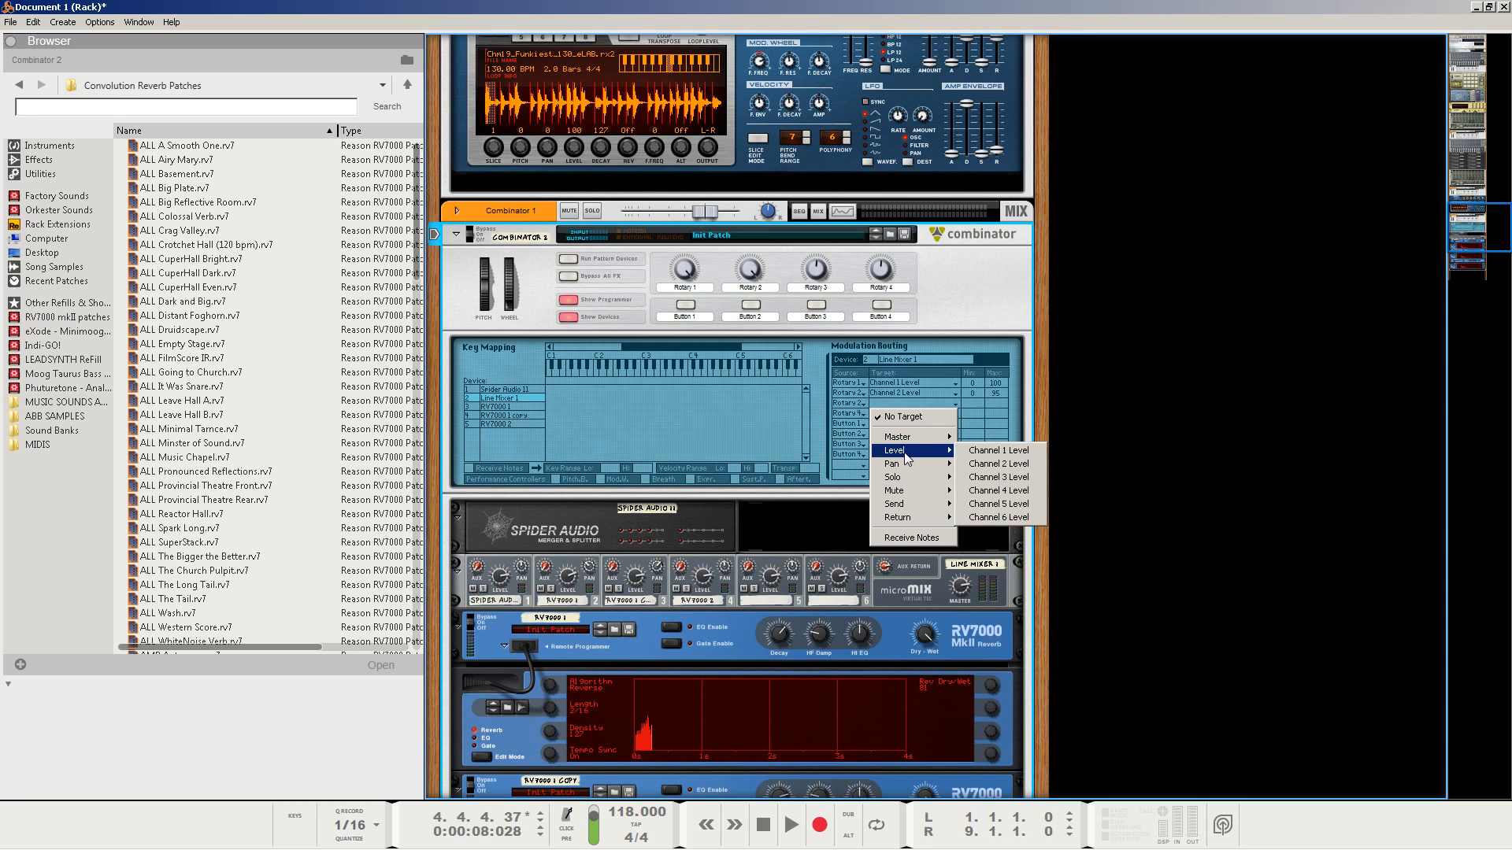
pyautogui.click(994, 478)
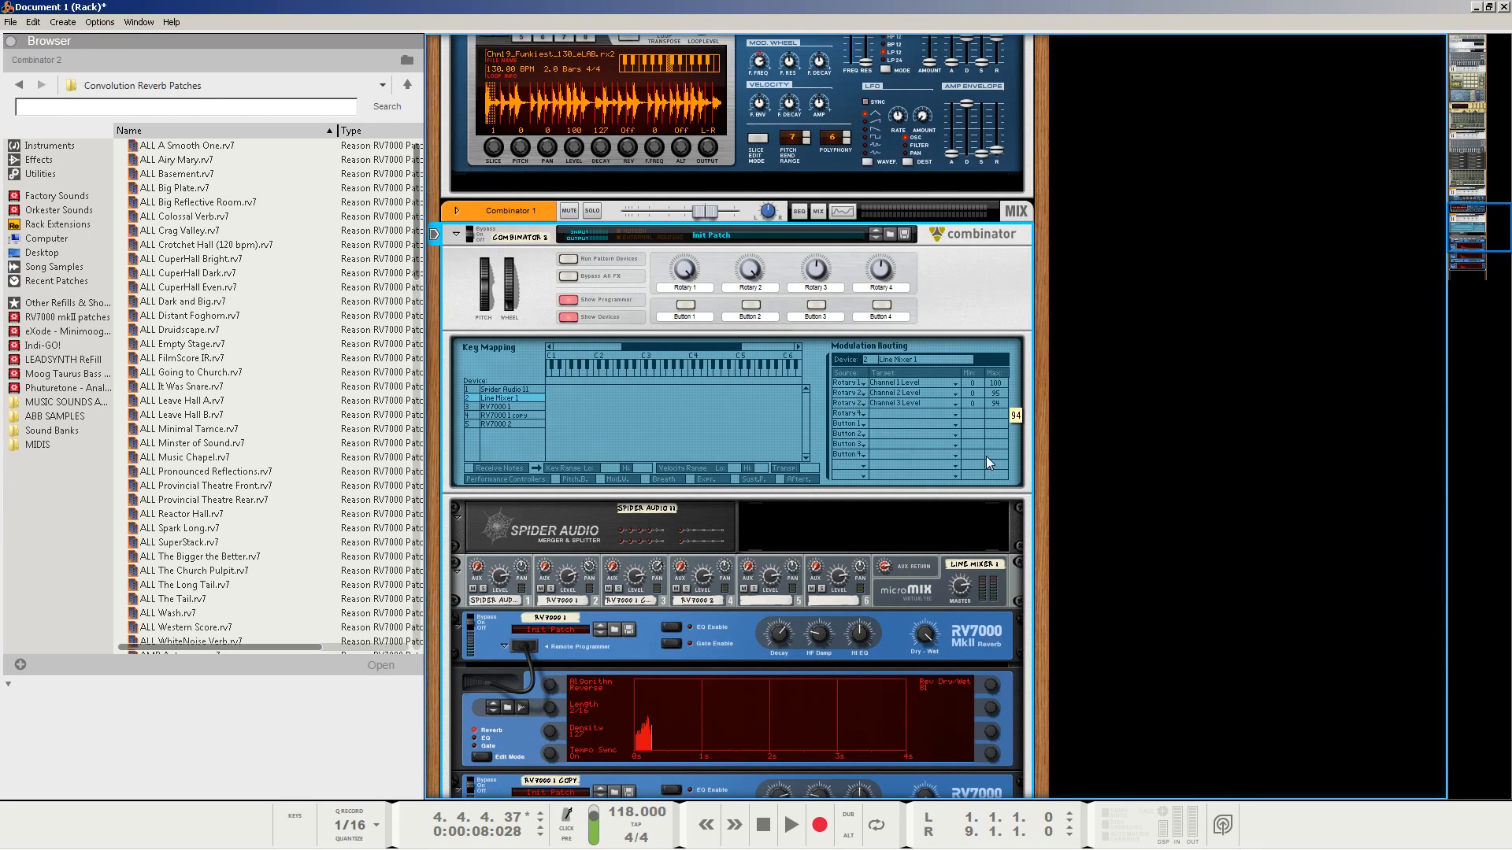
pyautogui.moveTo(986, 456); pyautogui.dragTo(986, 454)
# Change the fourth modulation routing's source to Rotary 2 and target the Line Mixer's Channel 4 Level with a maximum of 100.
pyautogui.click(846, 413)
pyautogui.click(864, 461)
pyautogui.click(882, 414)
pyautogui.moveTo(898, 463)
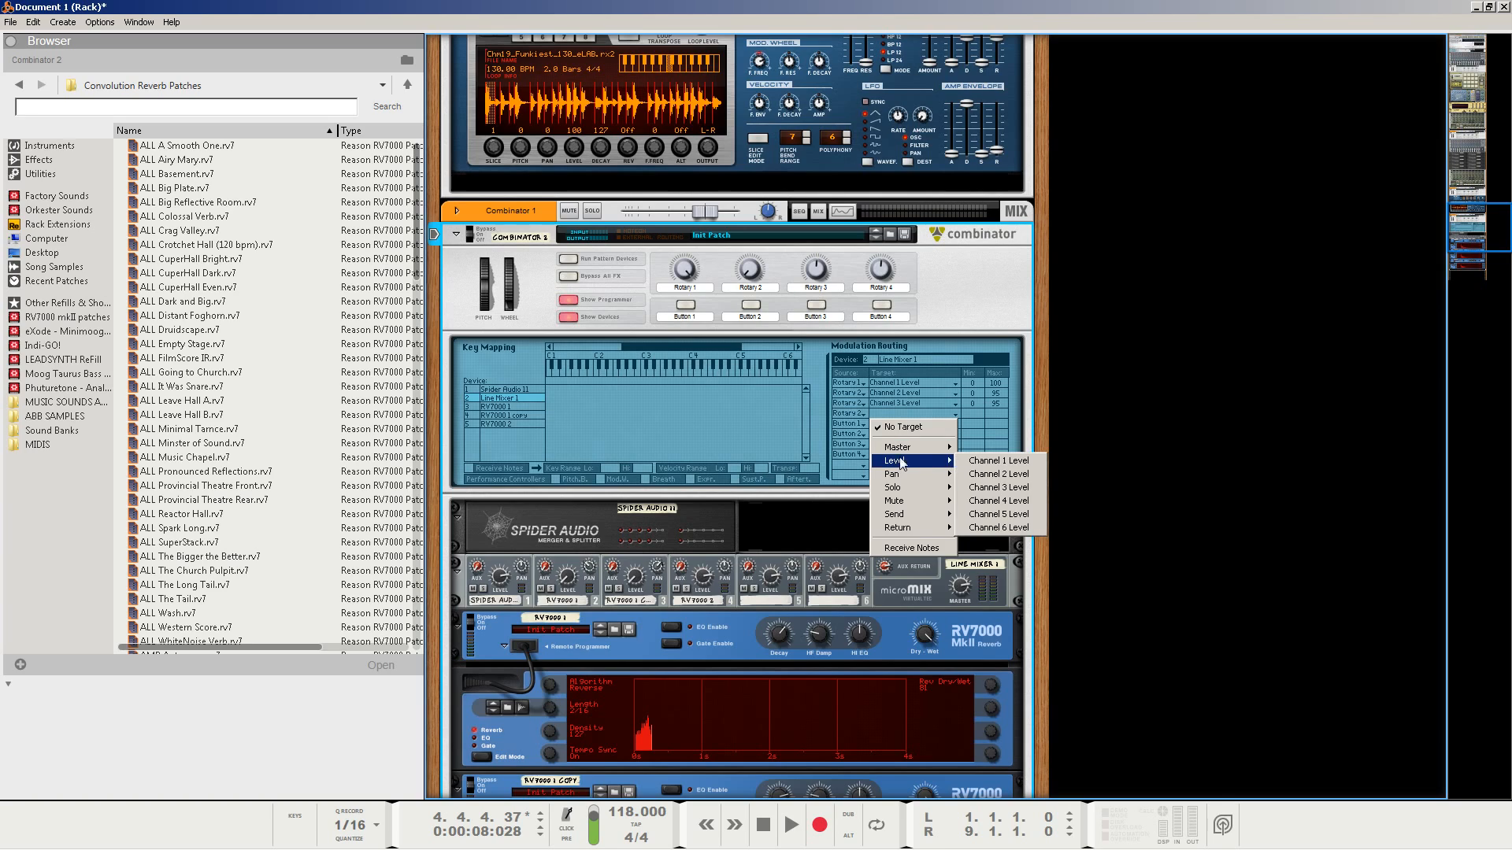
pyautogui.click(997, 504)
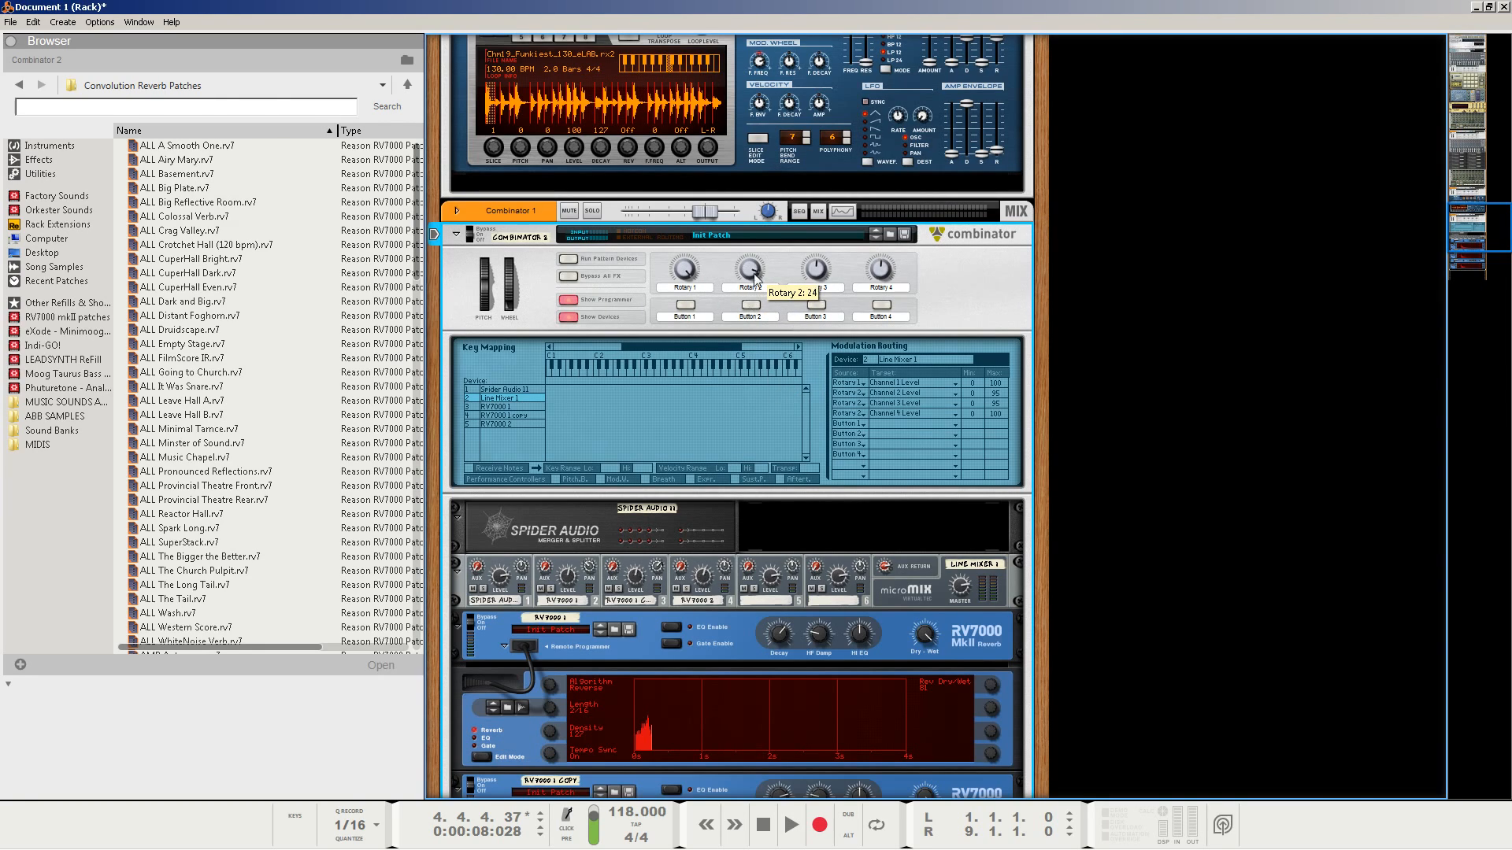
# Create automation lanes in the sequencer for Rotary 1 and Rotary 2 of the second Combinator.
pyautogui.moveTo(692, 289)
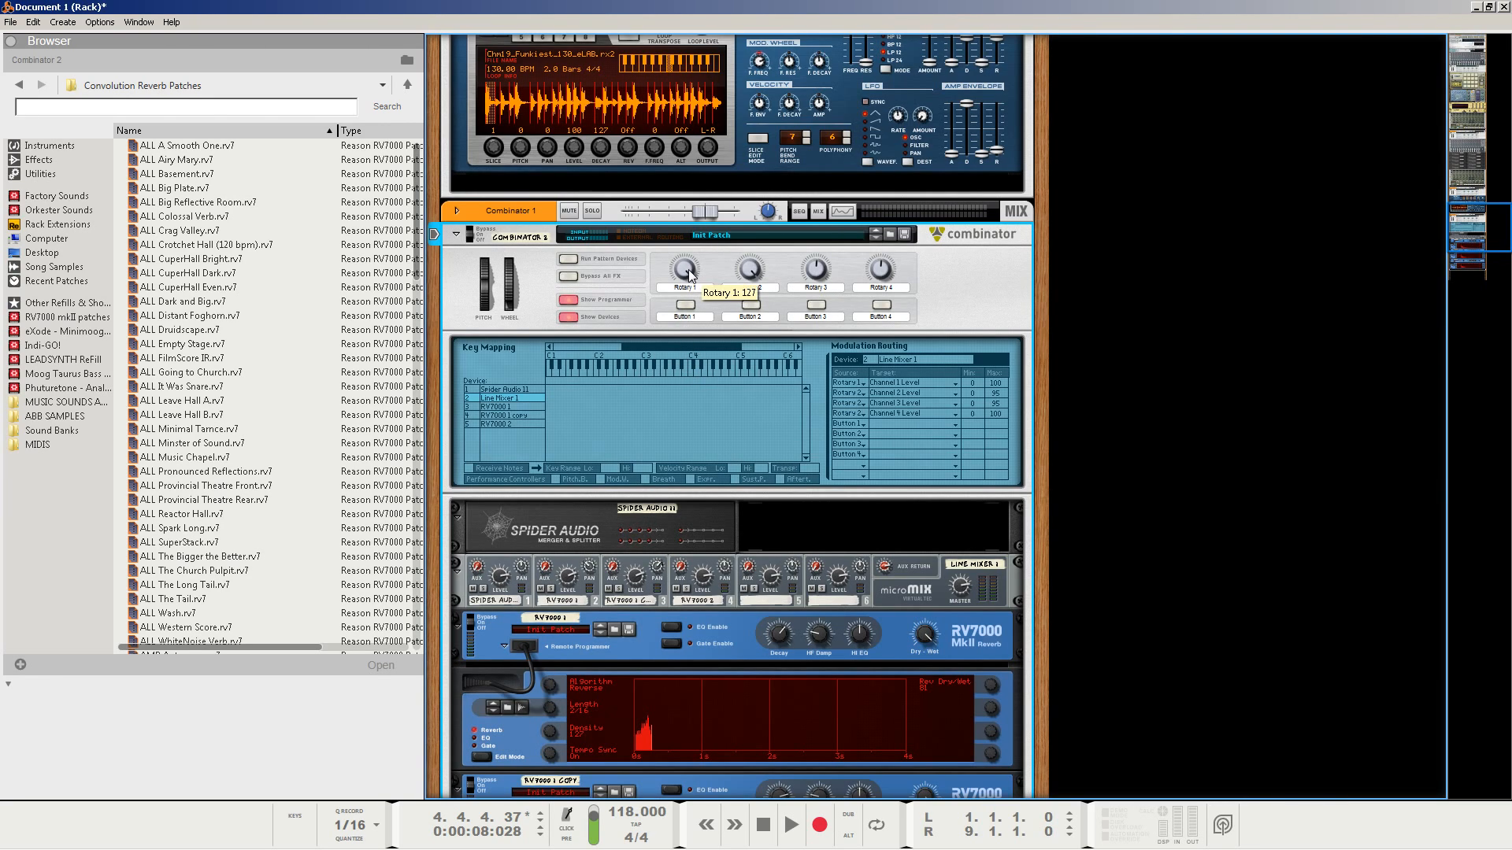
pyautogui.rightClick(688, 269)
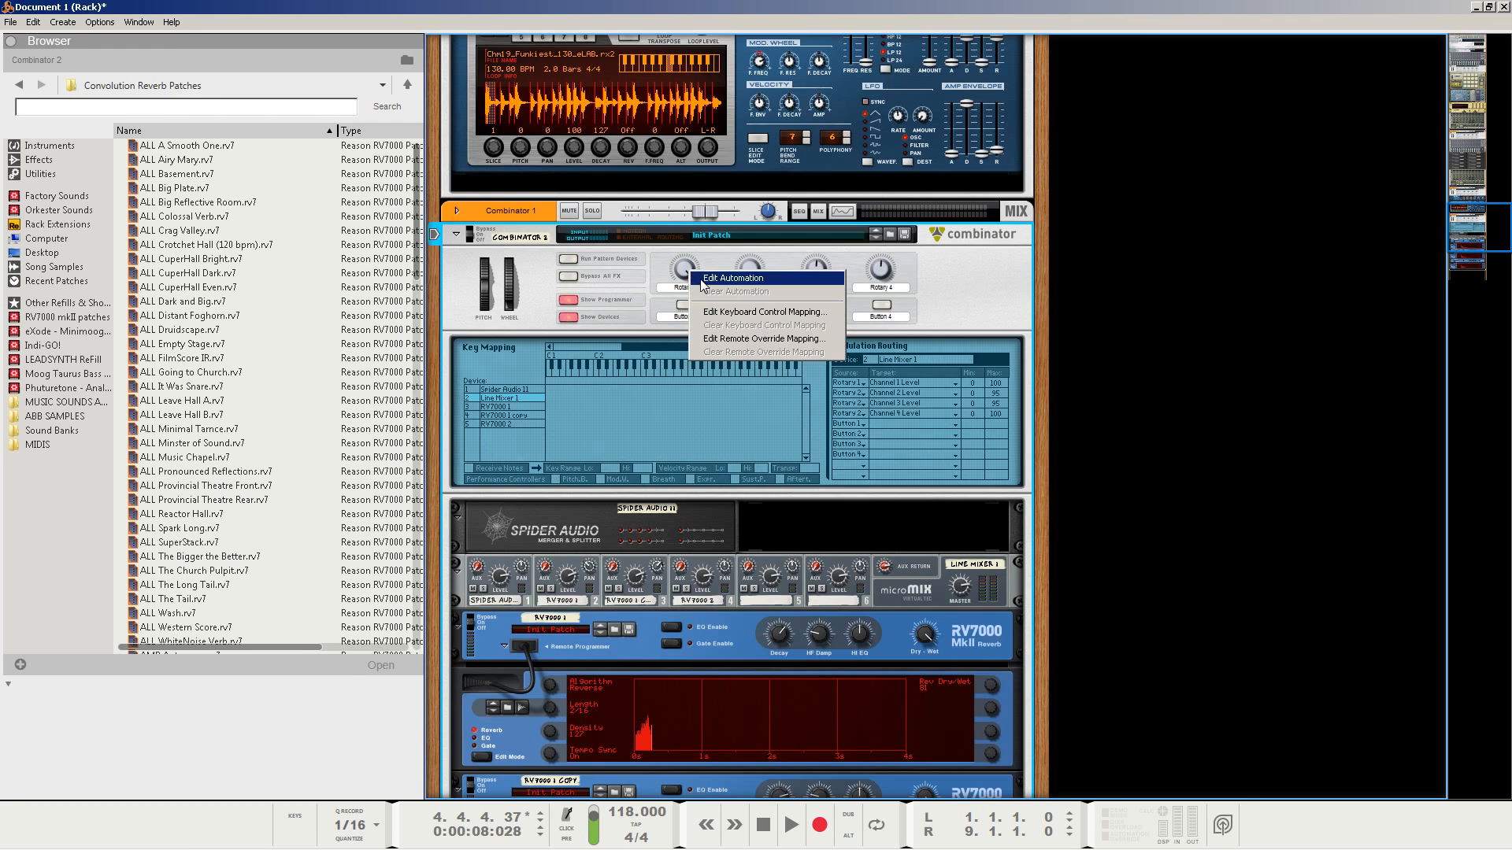
pyautogui.click(700, 279)
pyautogui.click(146, 833)
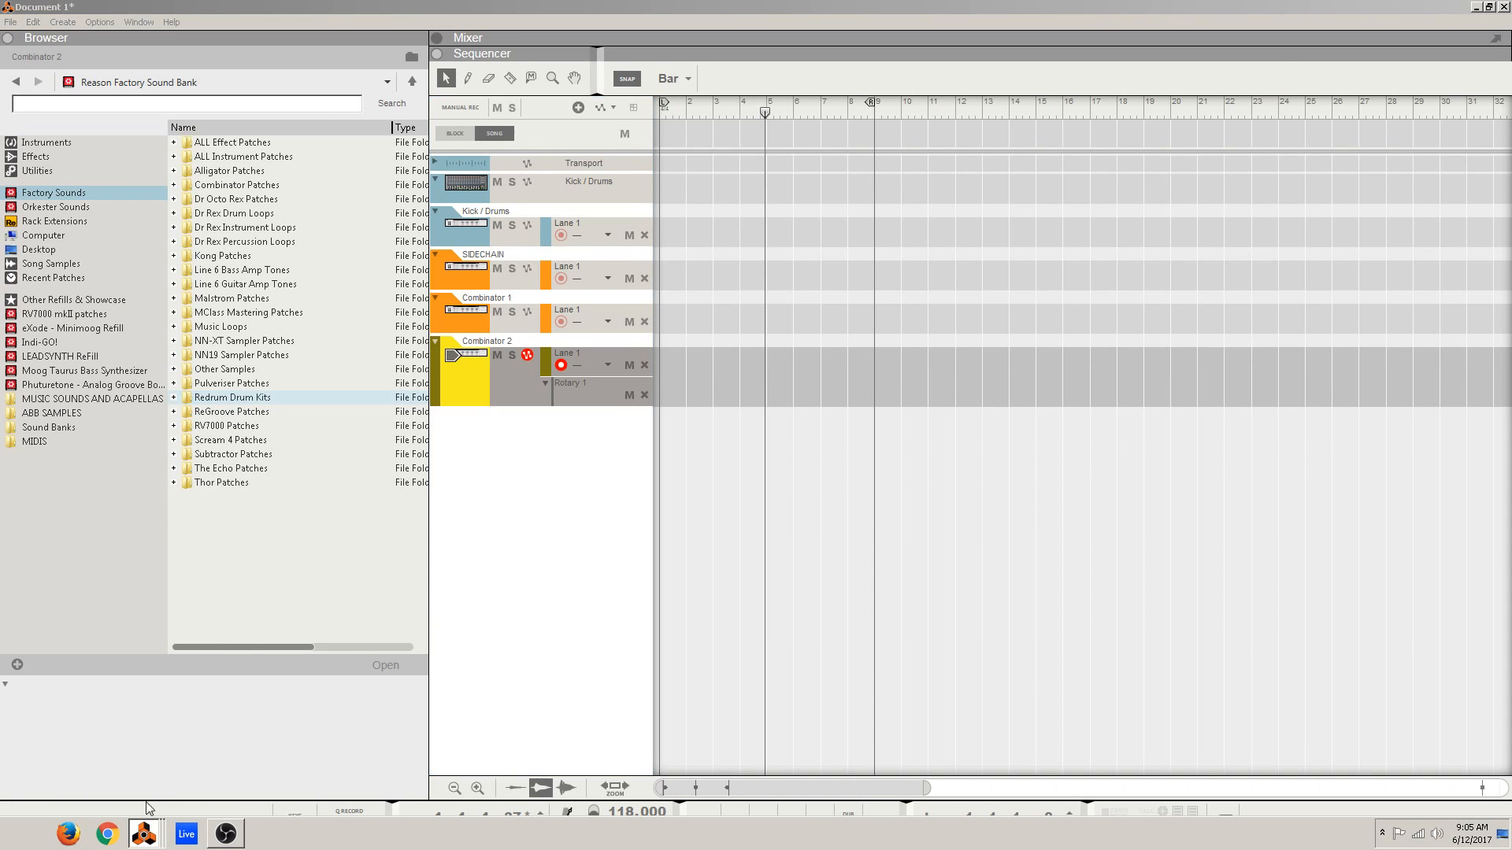
pyautogui.click(146, 798)
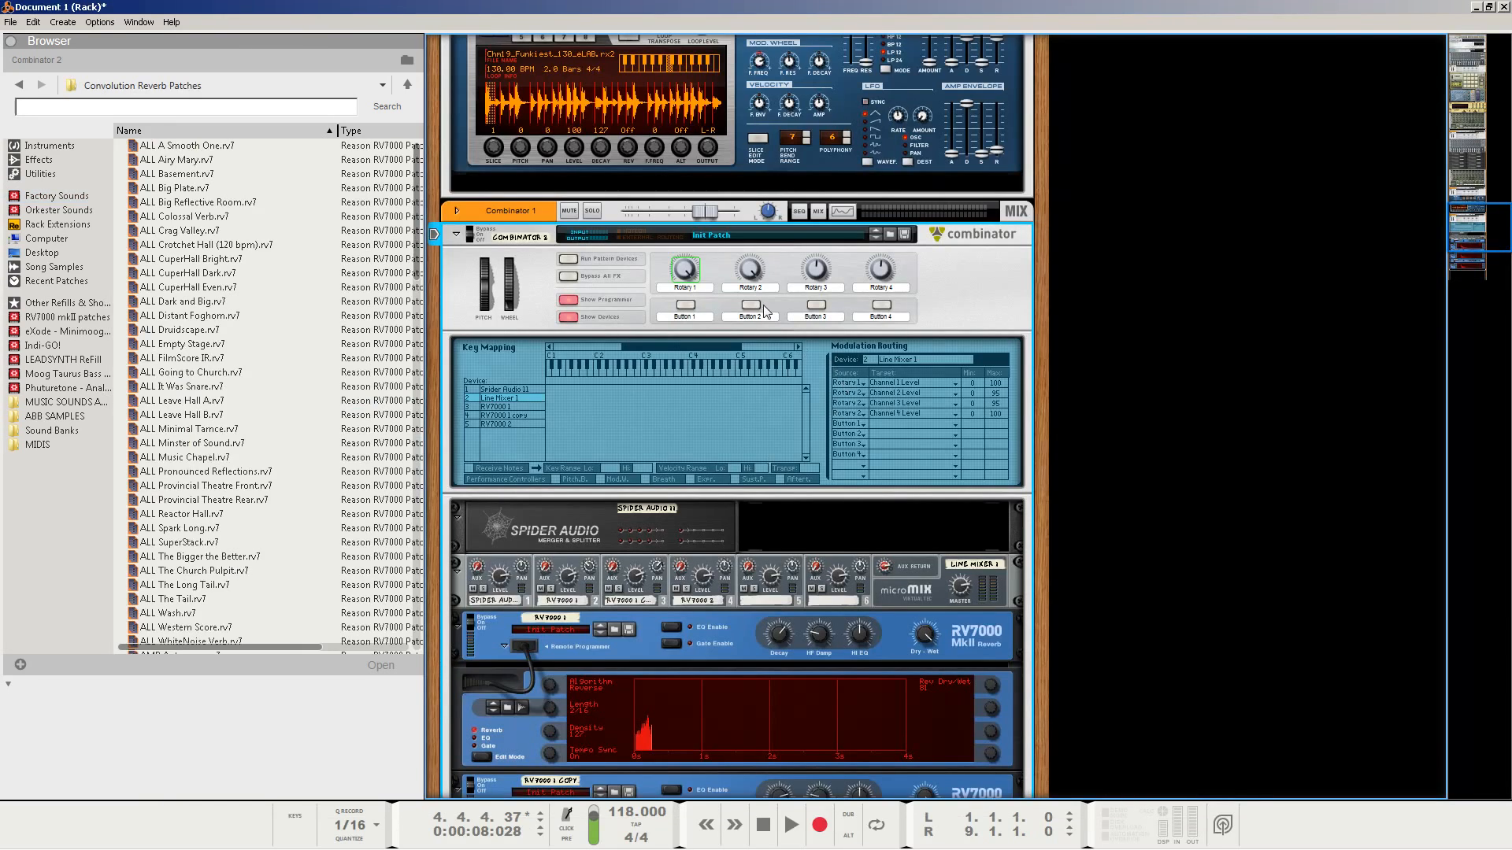
pyautogui.rightClick(749, 277)
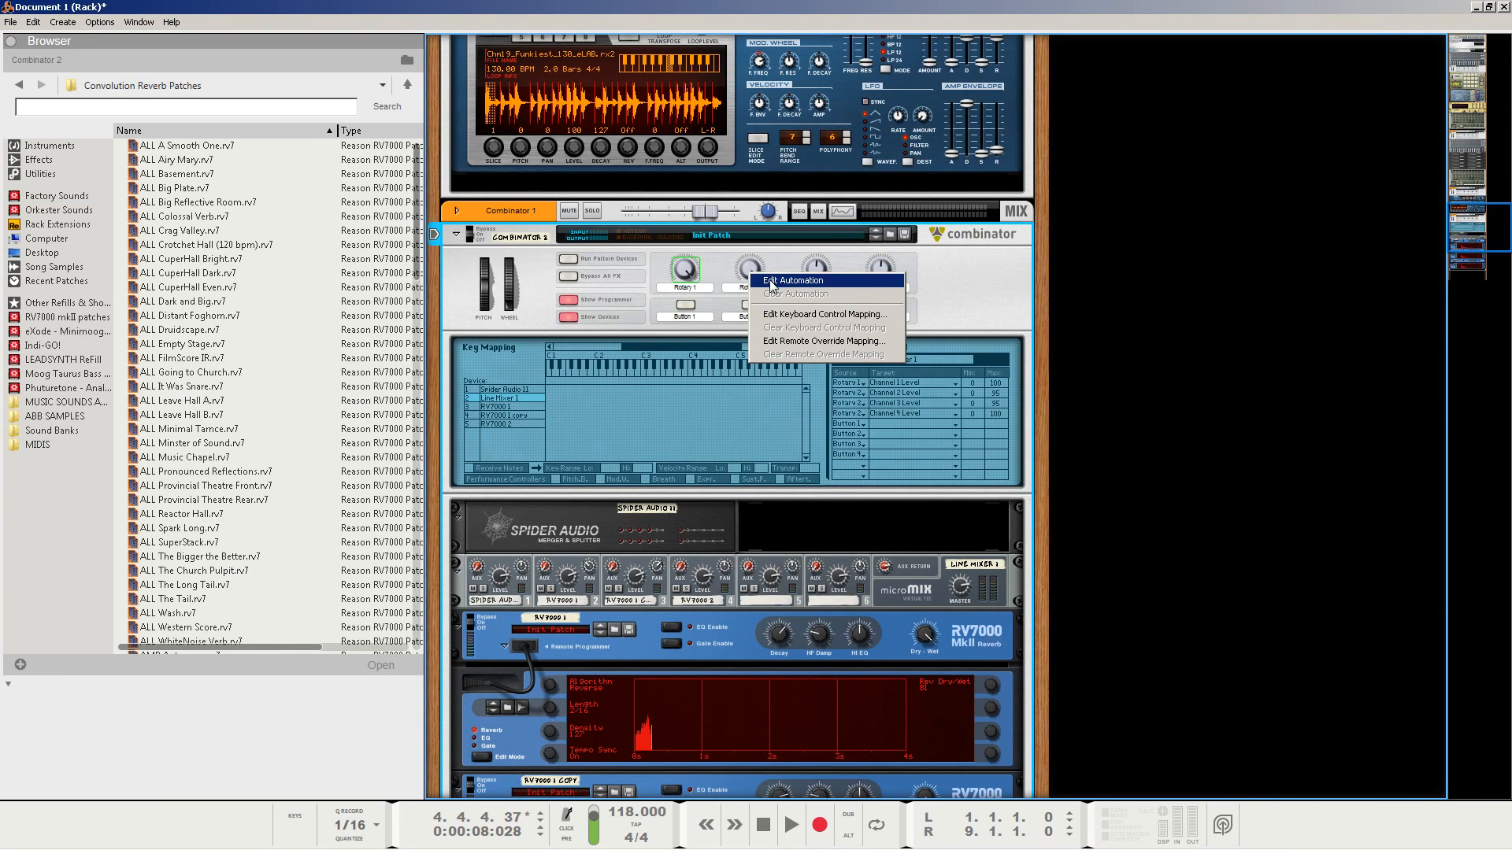
pyautogui.click(770, 283)
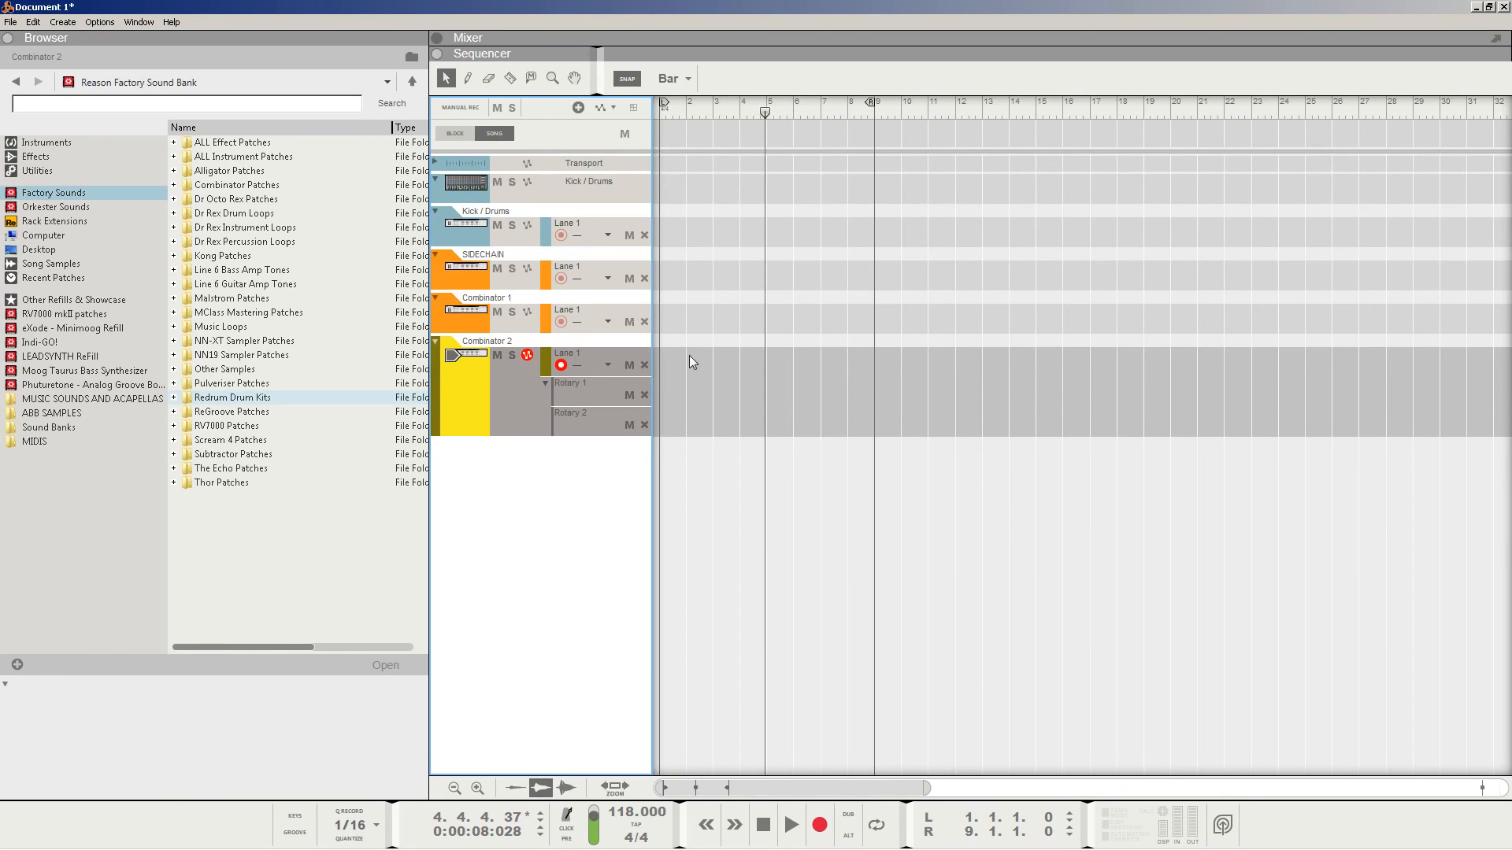
# Delete the second Combinator's note lane and create eight-bar automation clips from bar 1 on its Rotary 1 and Rotary 2 lanes.
pyautogui.click(644, 365)
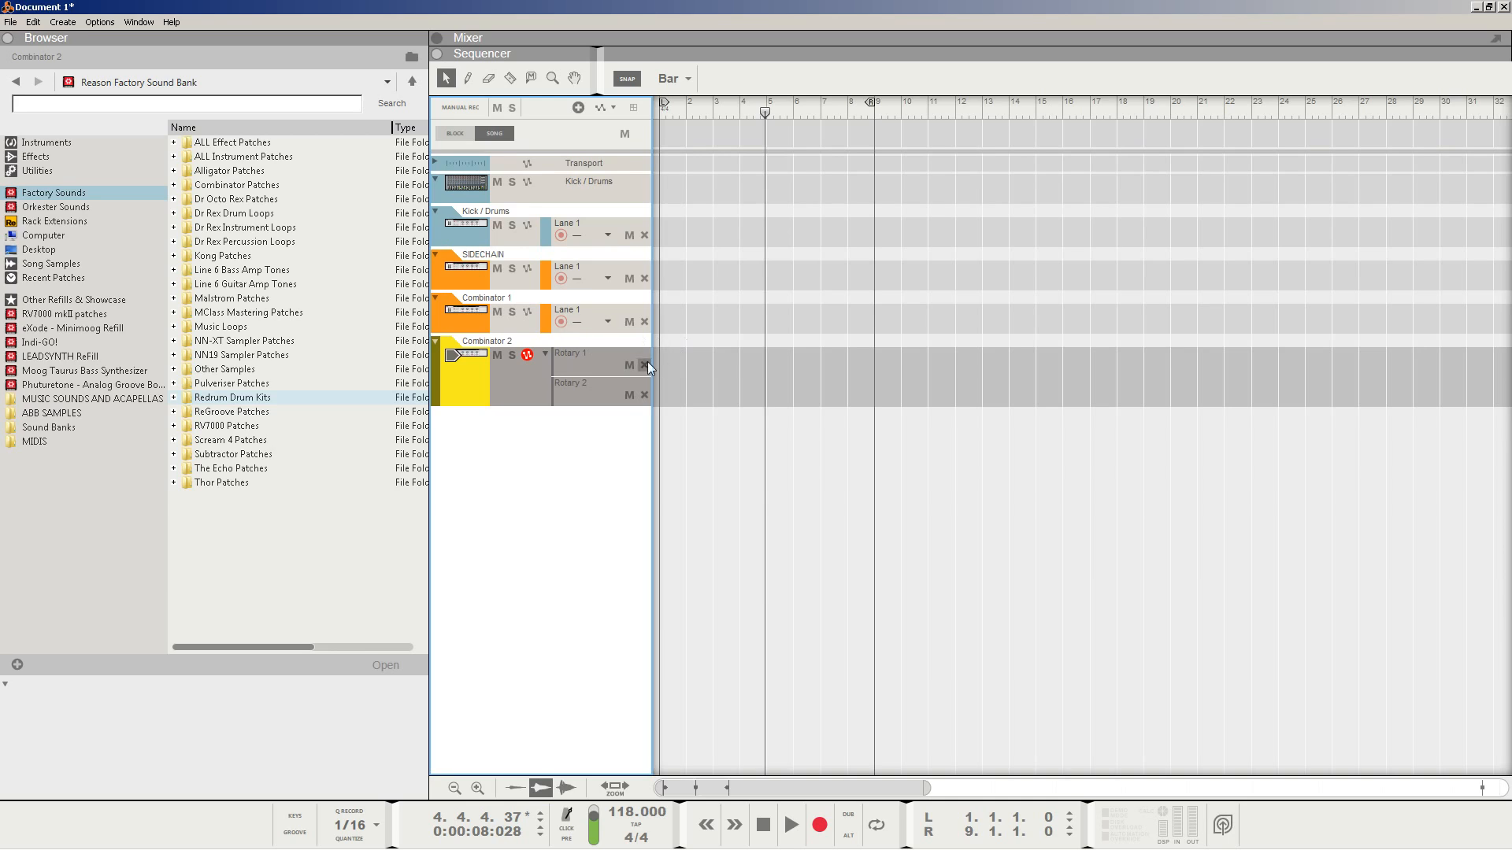
pyautogui.doubleClick(674, 362)
pyautogui.moveTo(691, 361); pyautogui.dragTo(864, 371)
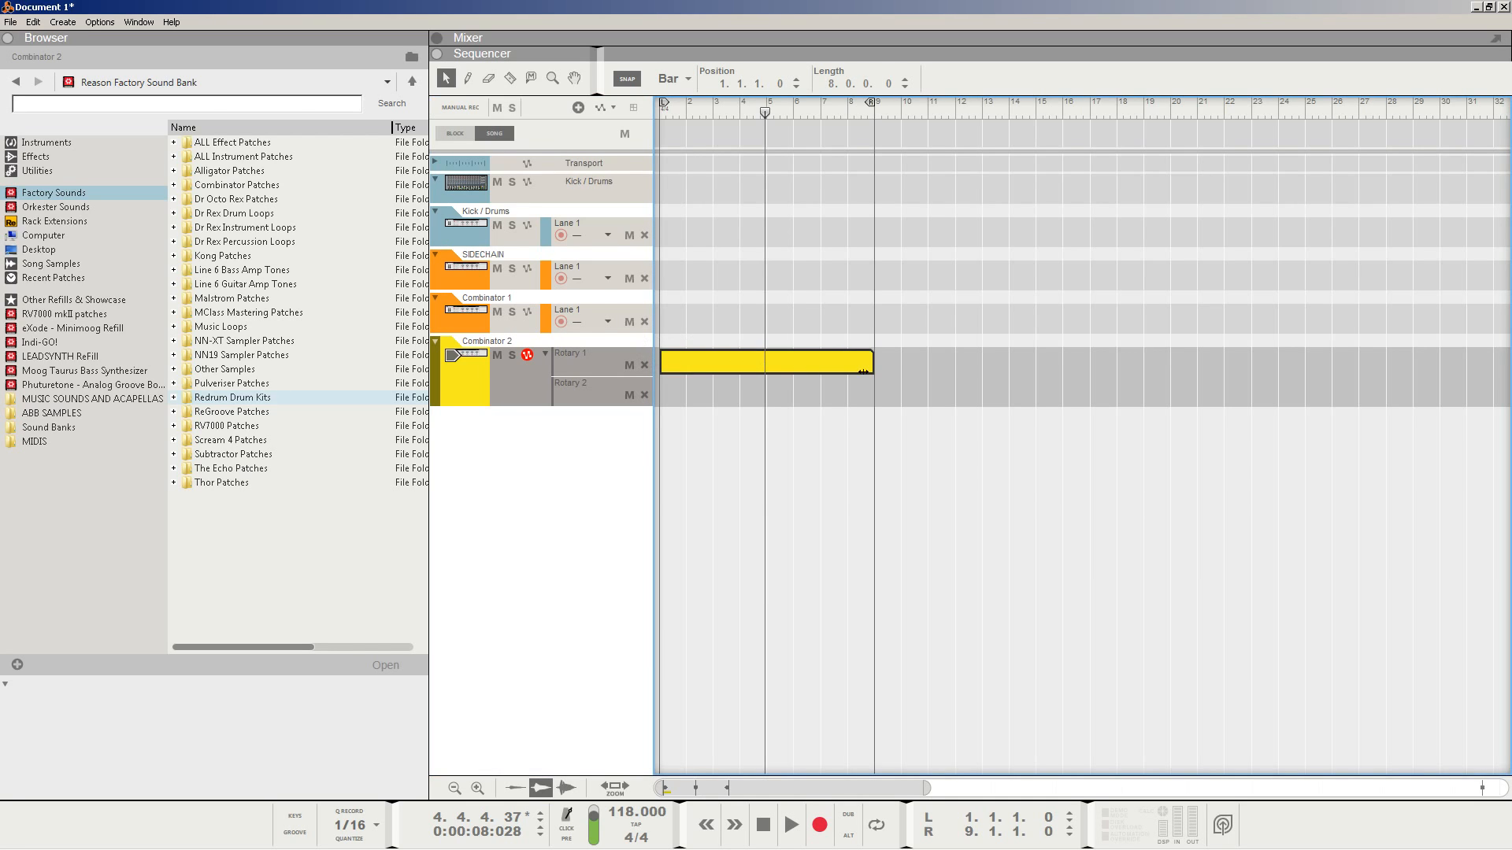
pyautogui.doubleClick(682, 396)
pyautogui.moveTo(690, 392); pyautogui.dragTo(874, 394)
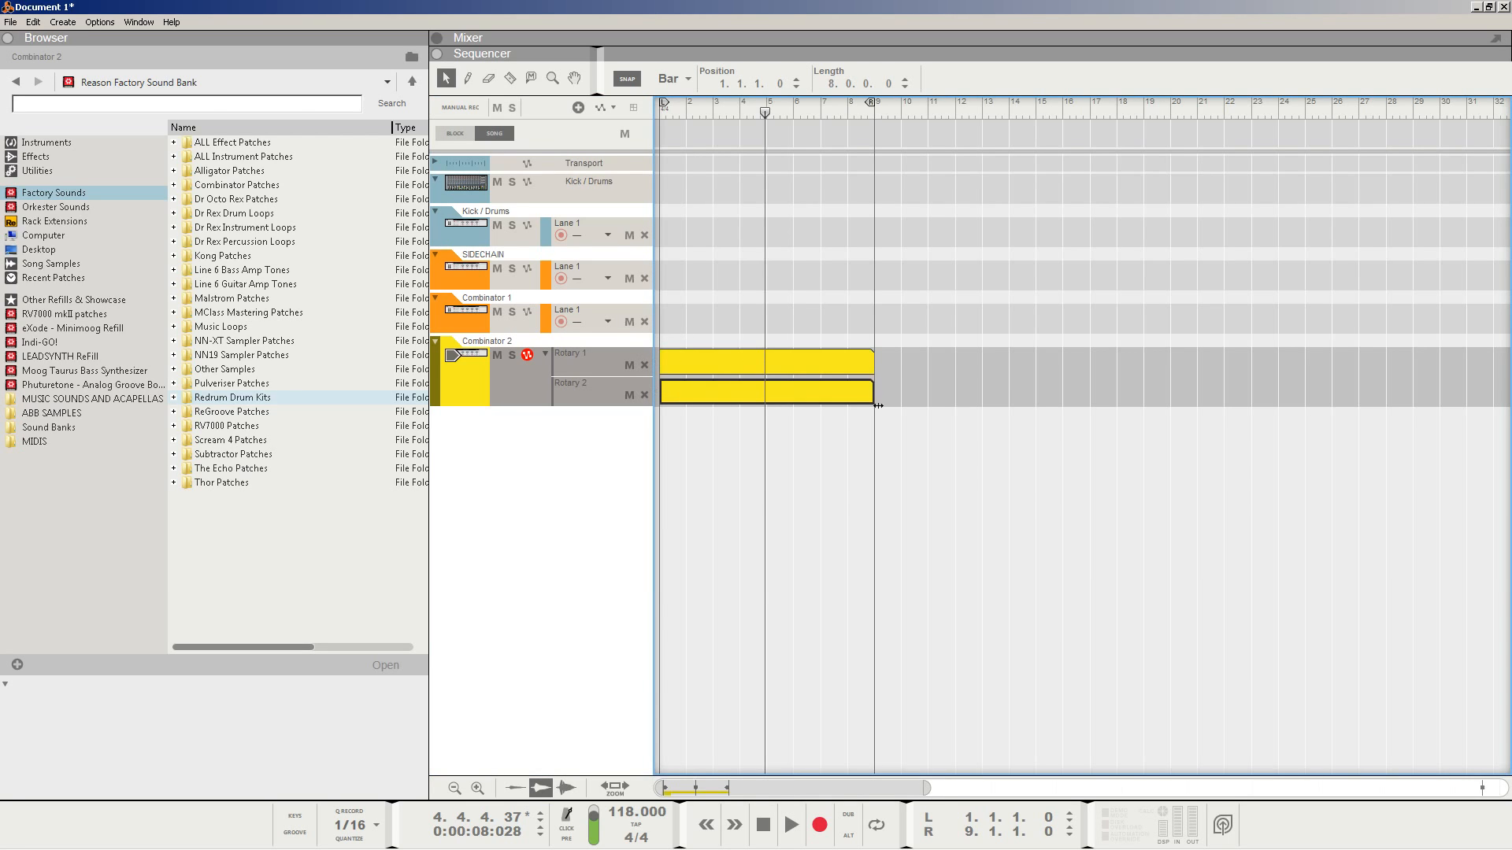
# With snap set to Bar, draw Rotary 1 automation falling from 127 at bar 1 to near the minimum at the clip's end.
pyautogui.moveTo(746, 114); pyautogui.dragTo(600, 175)
pyautogui.doubleClick(697, 364)
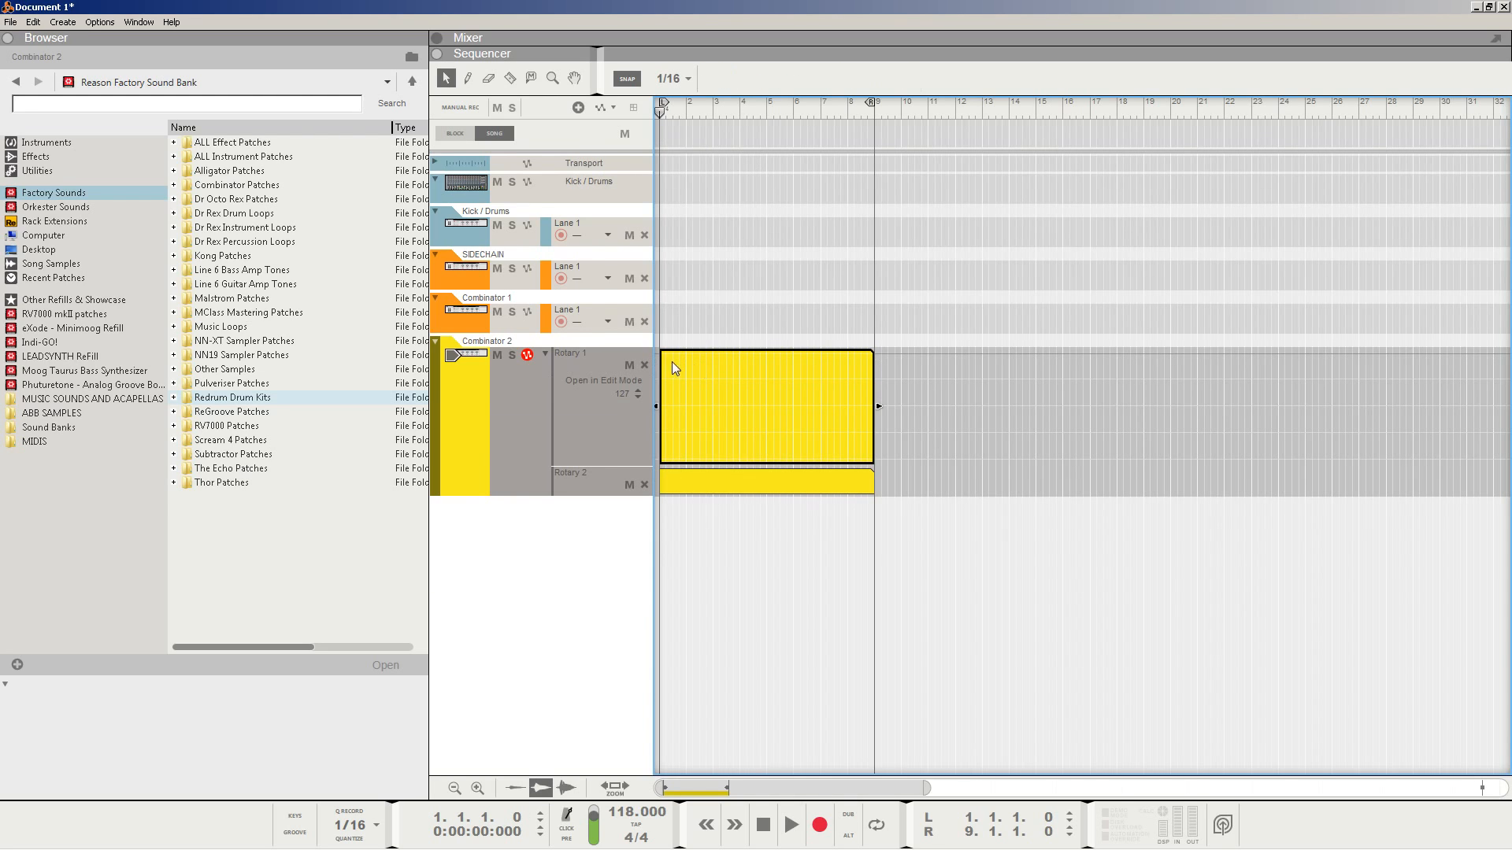
pyautogui.click(673, 78)
pyautogui.click(667, 91)
pyautogui.click(685, 356)
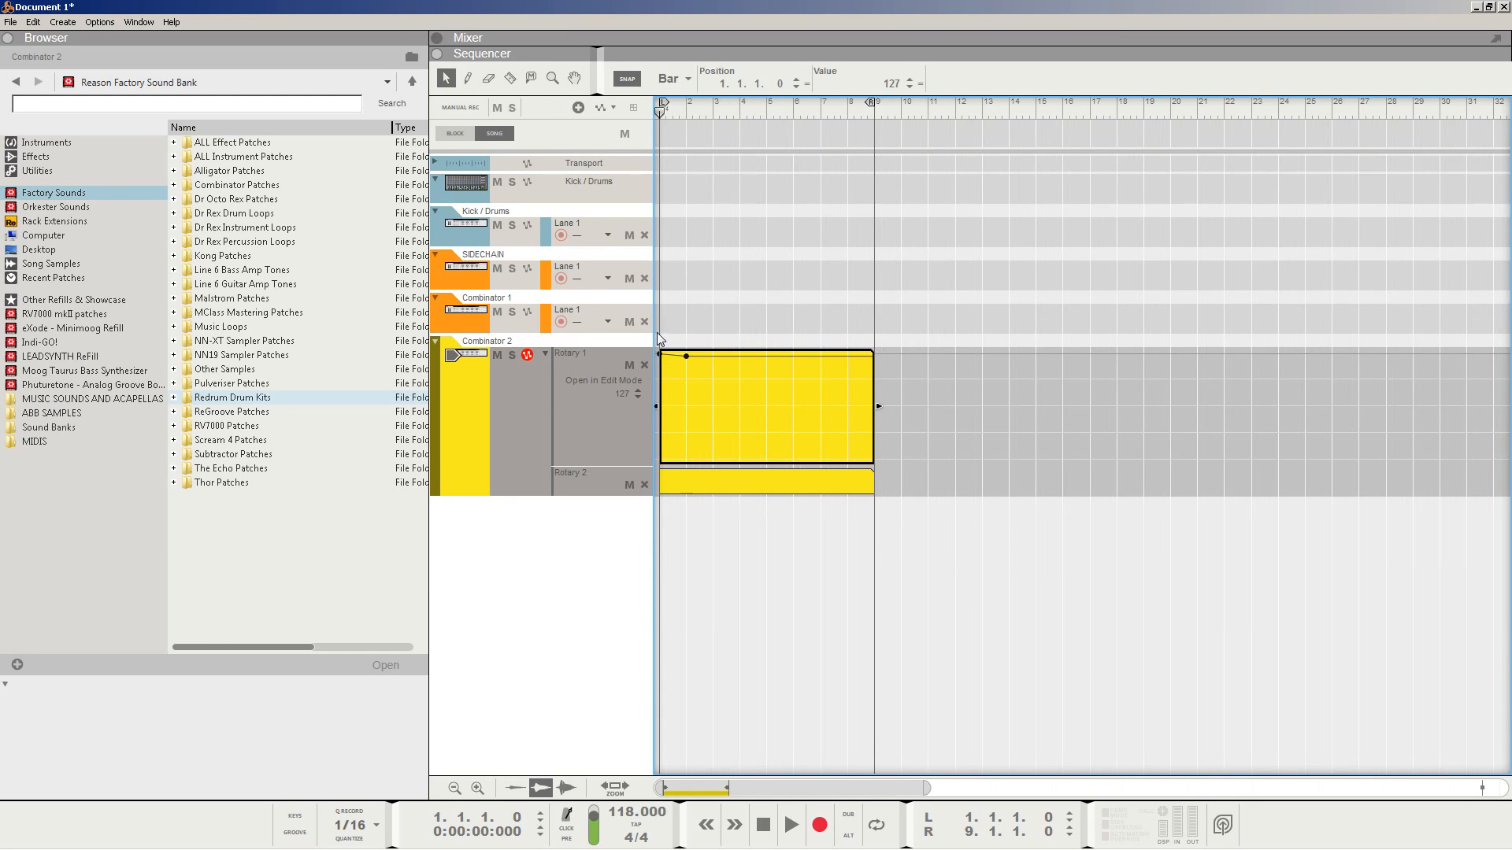
pyautogui.moveTo(686, 356); pyautogui.dragTo(819, 461)
pyautogui.moveTo(685, 356); pyautogui.dragTo(874, 475)
pyautogui.click(830, 337)
# Draw Rotary 2 automation rising from 2 at bar 1 to near the maximum at bar 5, and close the clip.
pyautogui.doubleClick(770, 391)
pyautogui.moveTo(653, 471); pyautogui.dragTo(660, 490)
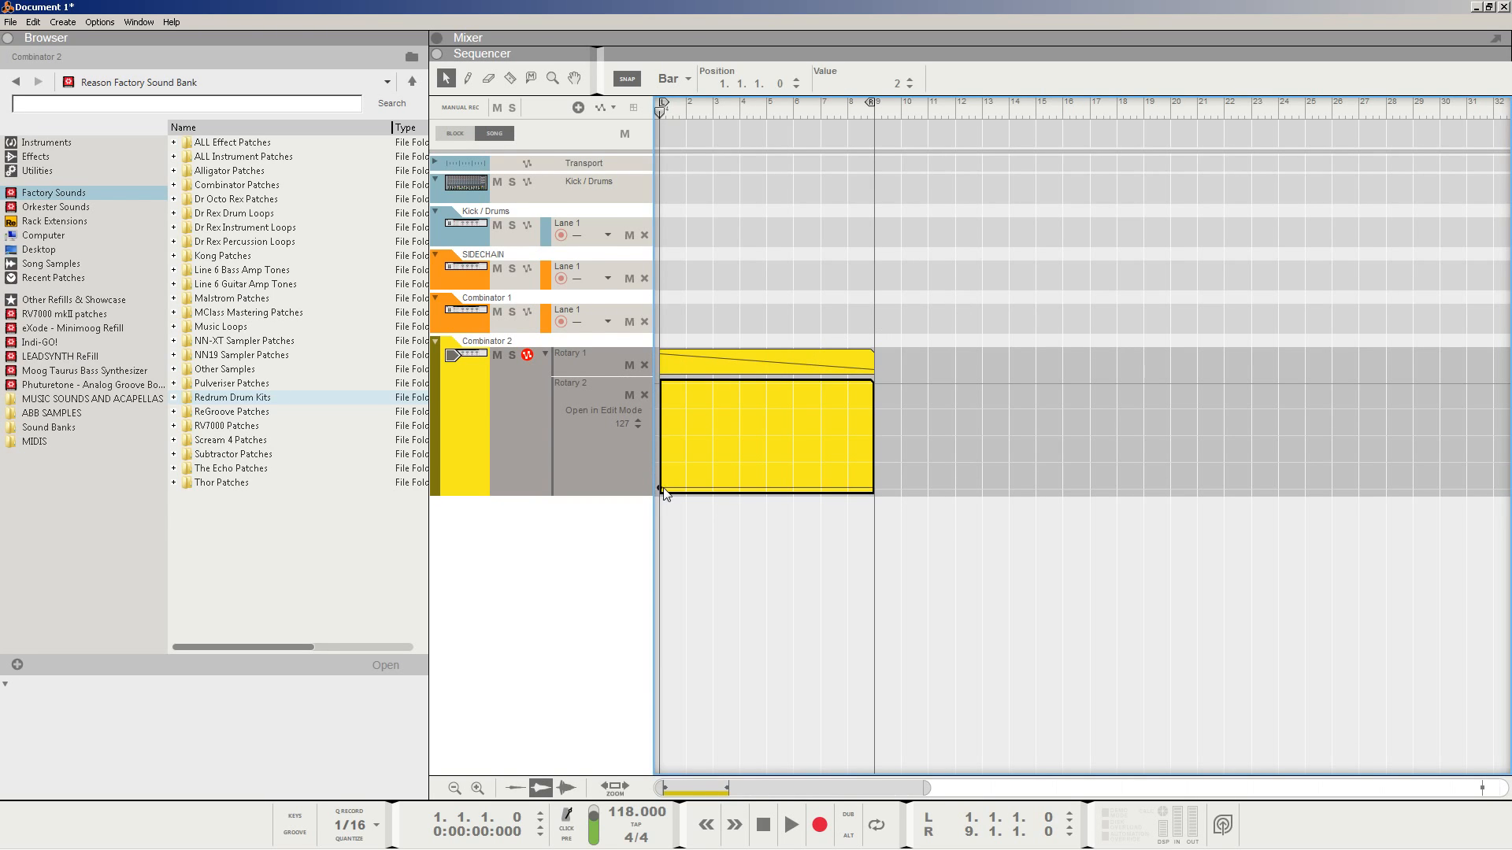
pyautogui.click(792, 382)
pyautogui.moveTo(795, 384); pyautogui.dragTo(767, 383)
pyautogui.doubleClick(772, 230)
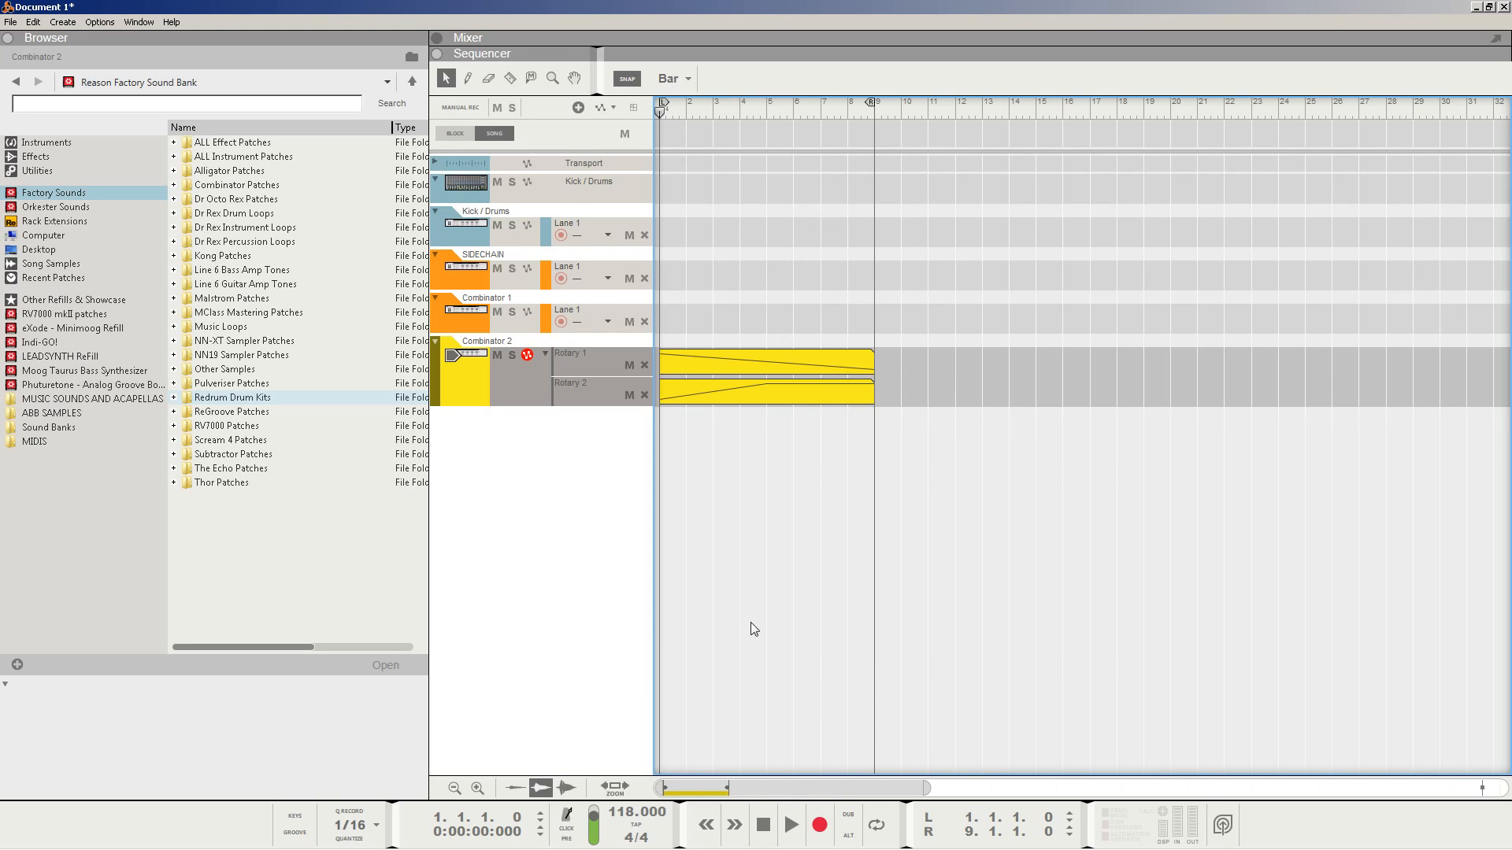
# Play back the automation and extend both rotary automation clips to a length of 13 bars.
pyautogui.click(791, 827)
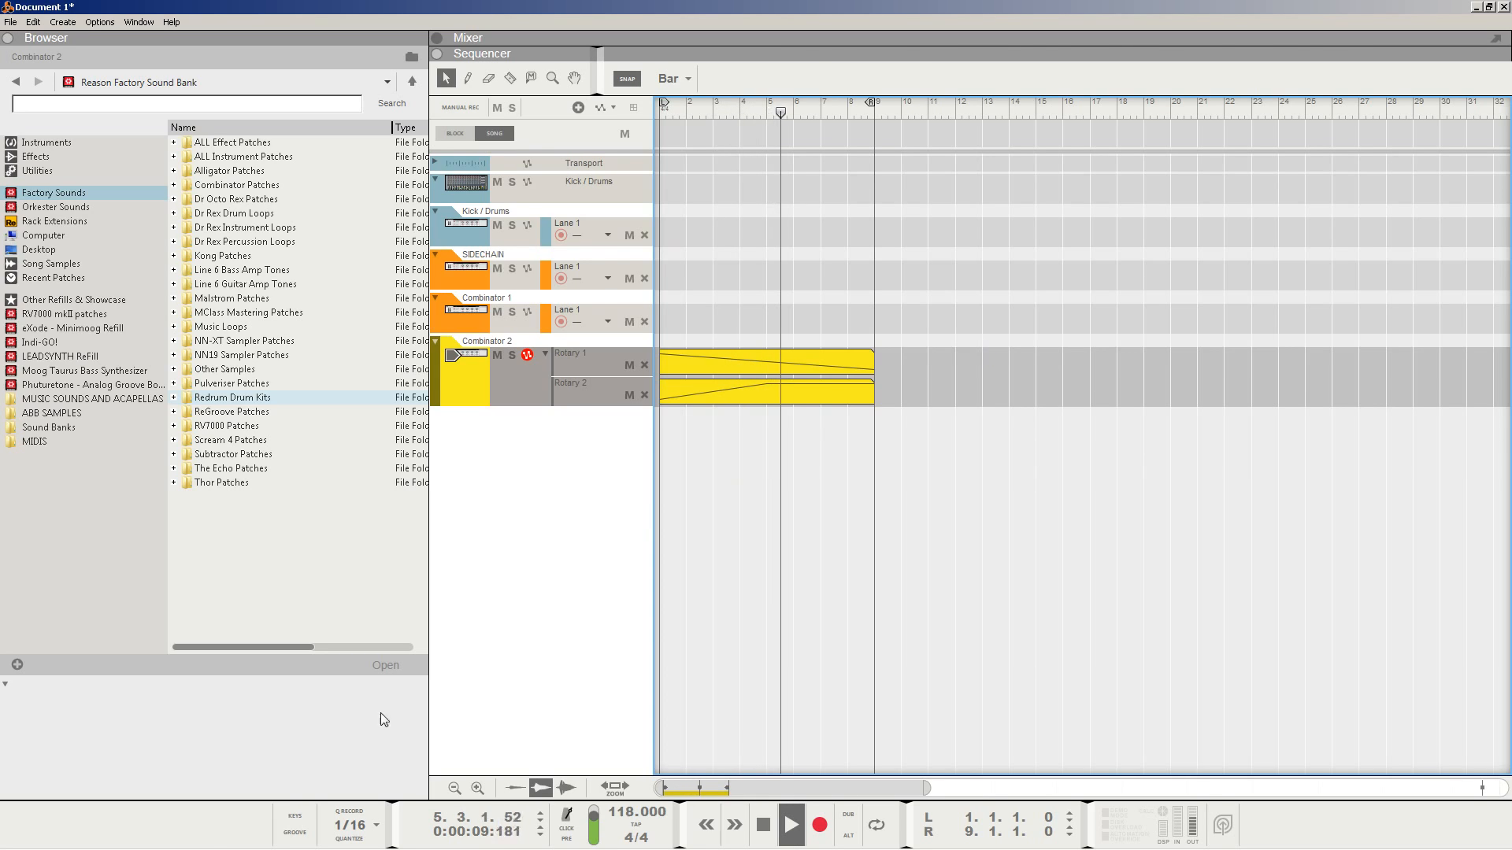
pyautogui.moveTo(175, 842)
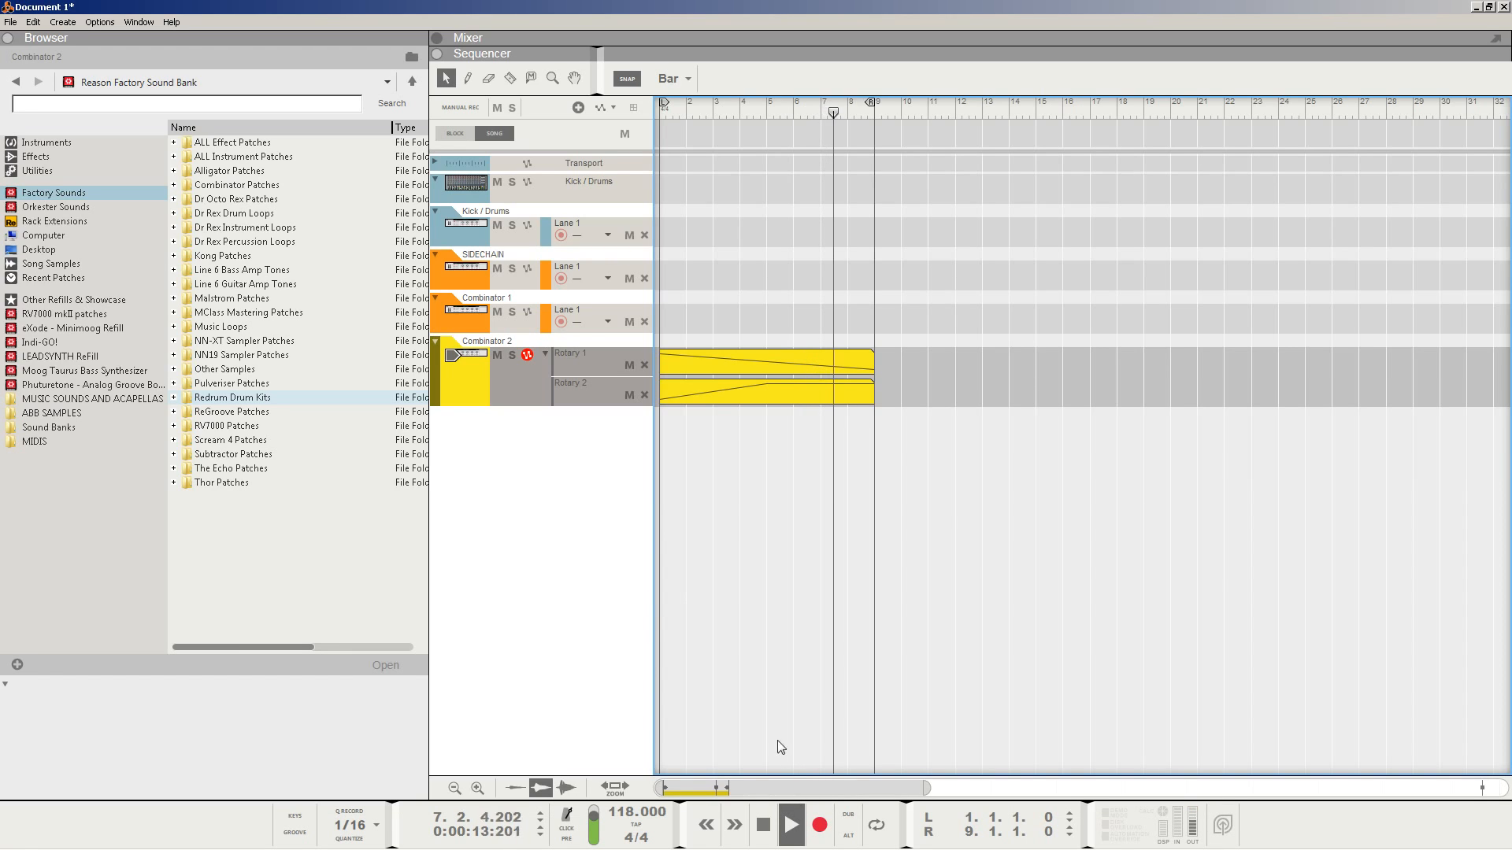
pyautogui.hotkey('ctrl', 'a')
pyautogui.moveTo(880, 361); pyautogui.dragTo(1013, 361)
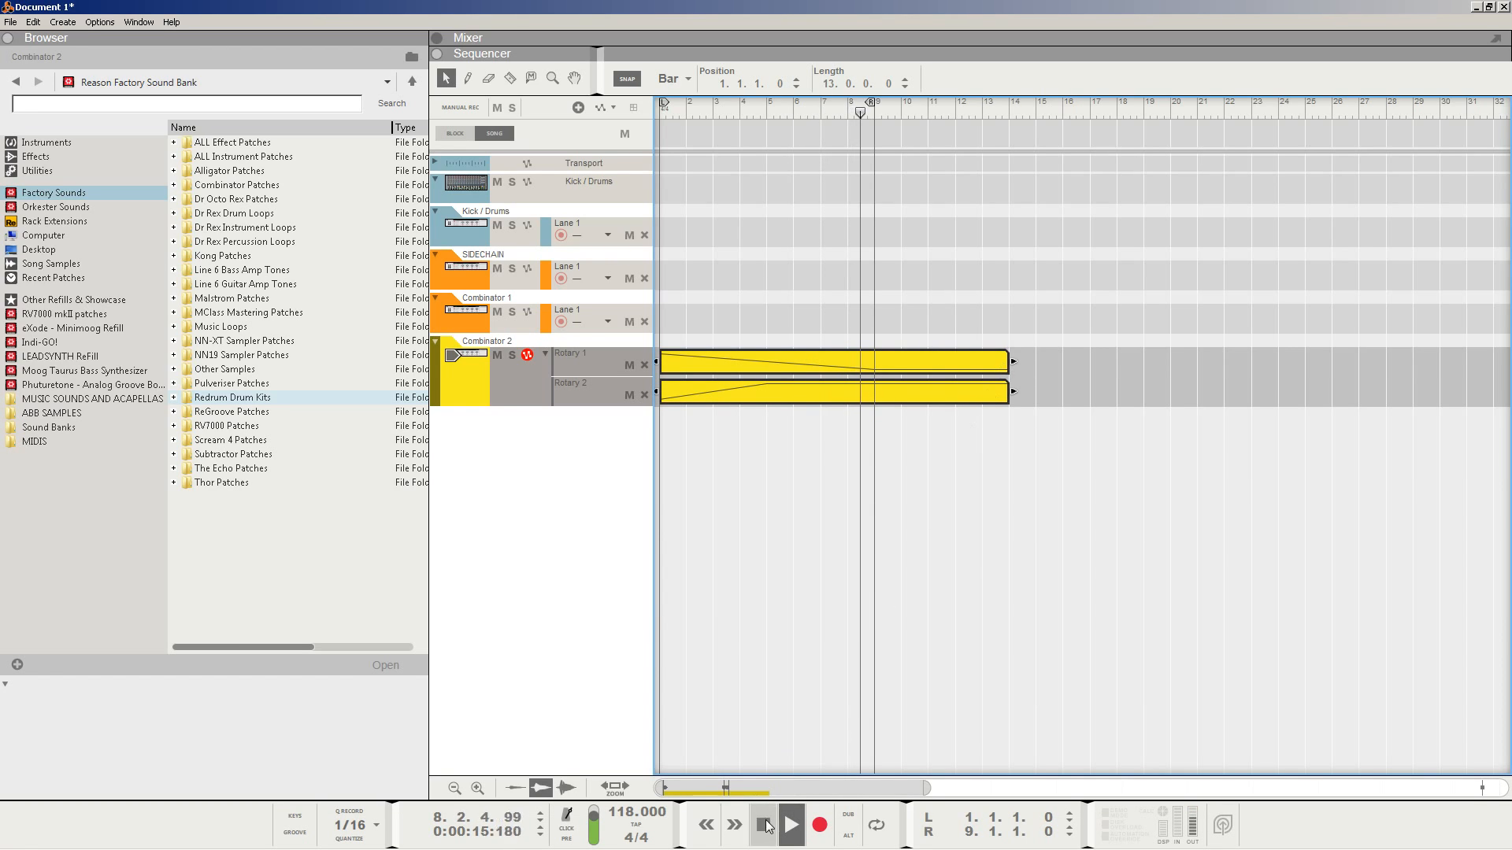
pyautogui.click(768, 830)
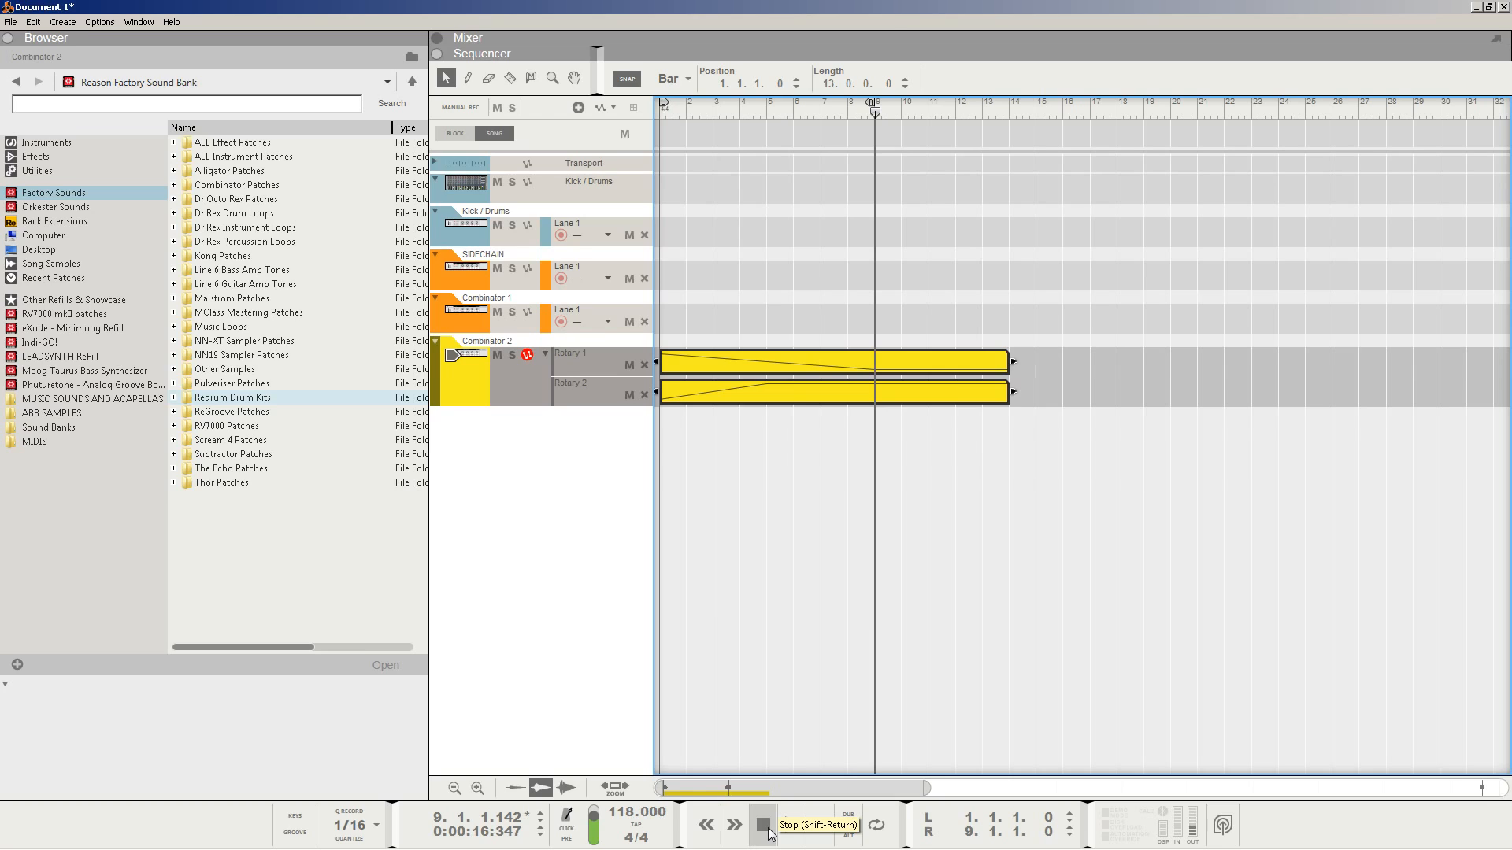
pyautogui.click(762, 820)
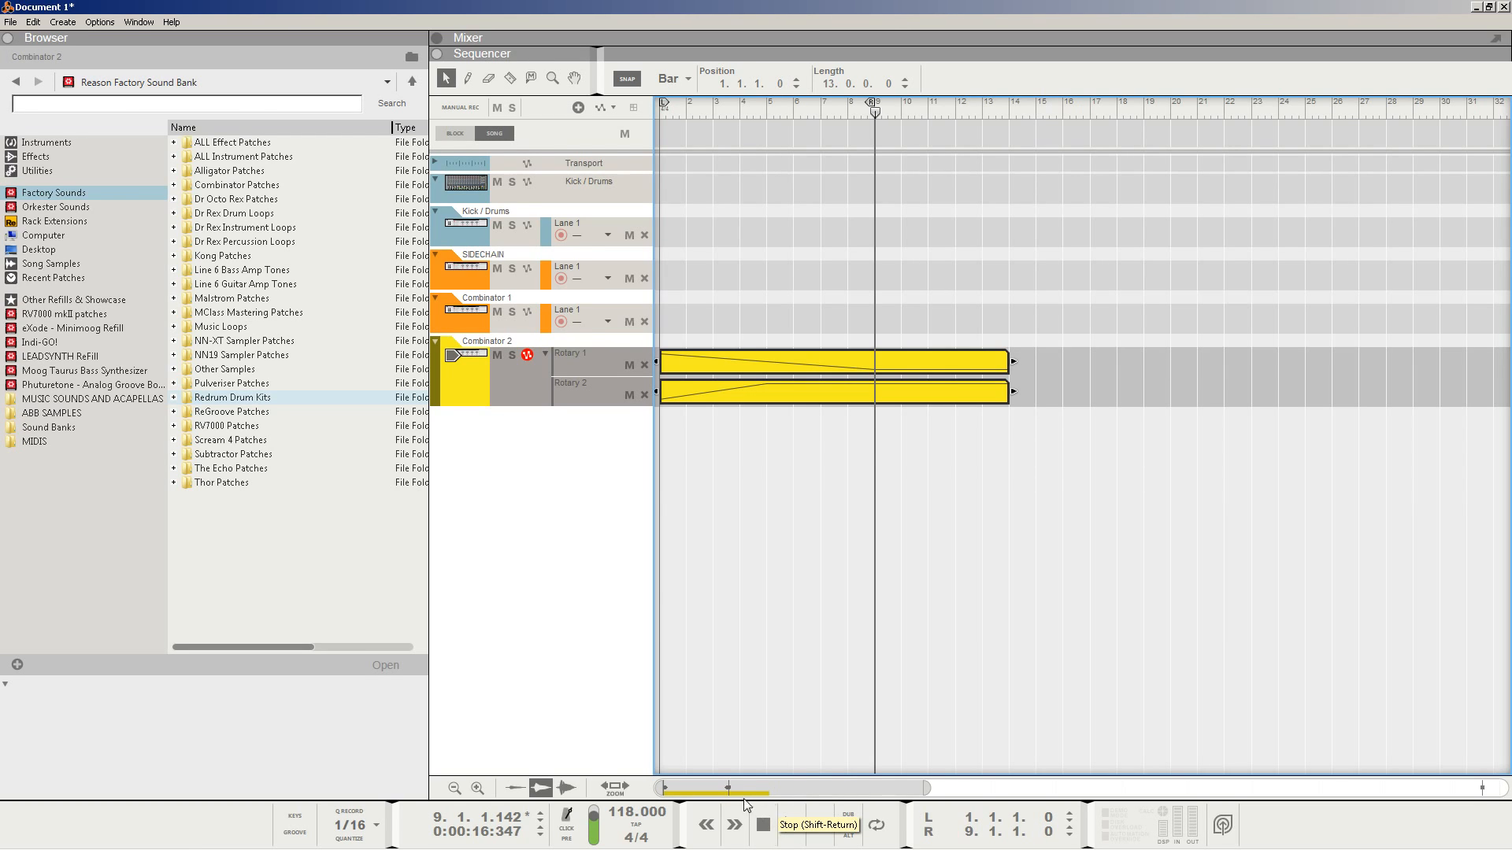
pyautogui.click(860, 238)
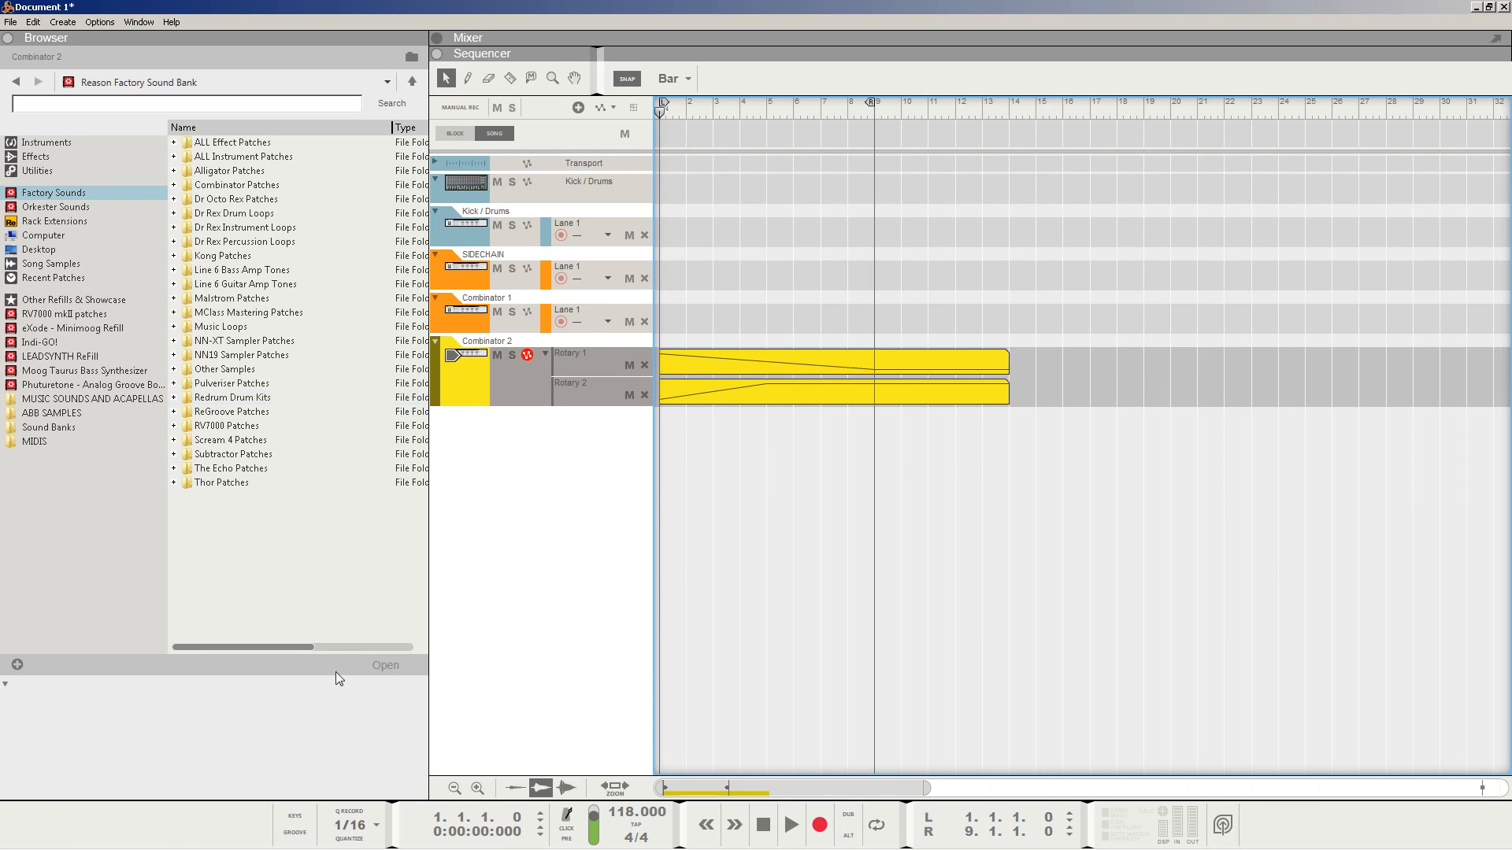
# Switch to the rack window, set the Line Mixer's Channel 4 Level routing maximum to 95, and adjust Rotary 2.
pyautogui.click(150, 838)
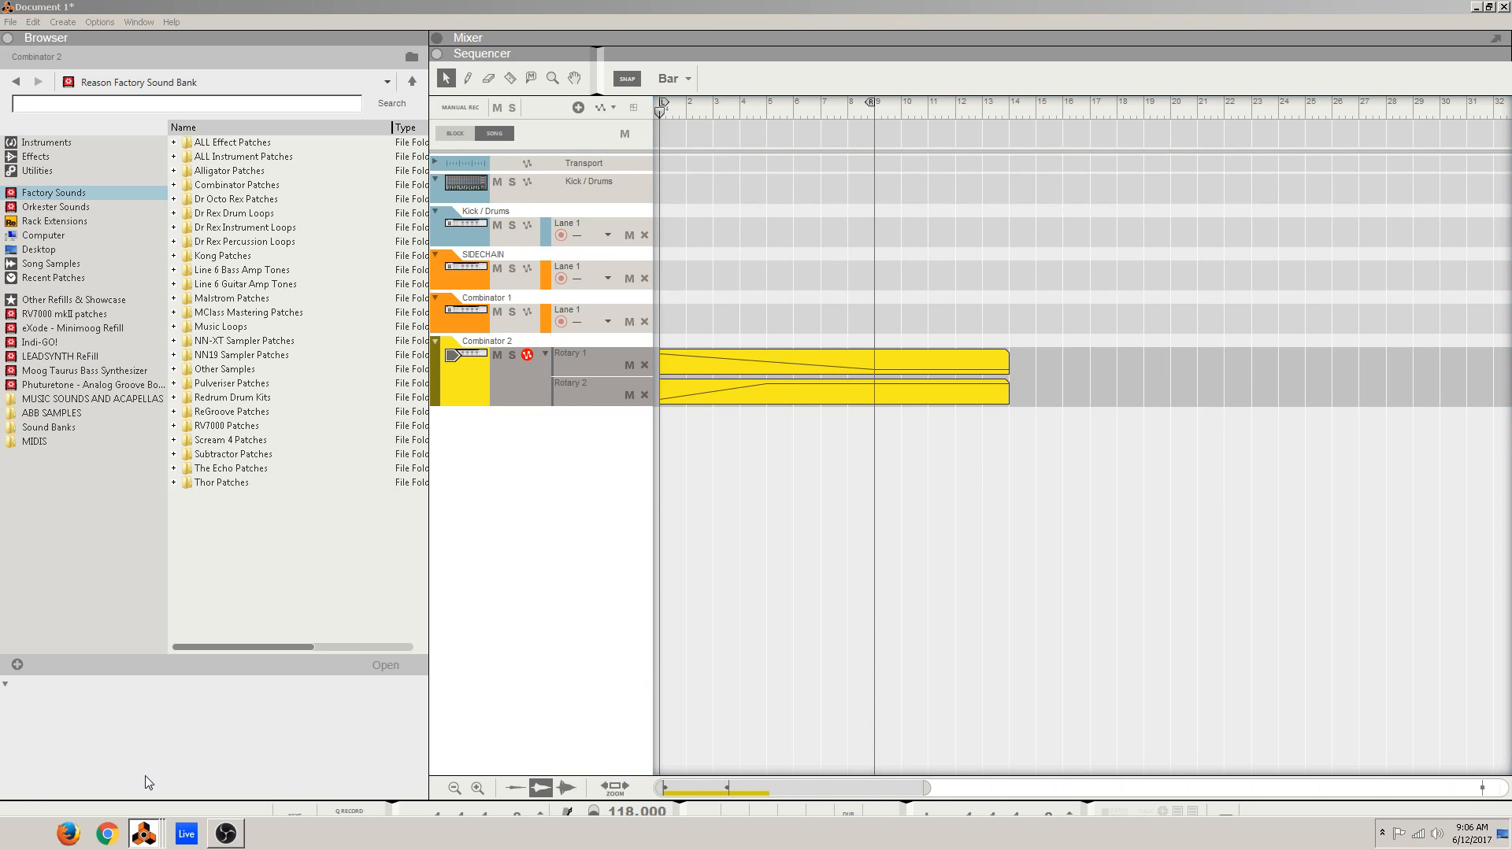
pyautogui.click(145, 778)
pyautogui.click(145, 833)
pyautogui.click(139, 801)
pyautogui.scroll(-2, 678, 365)
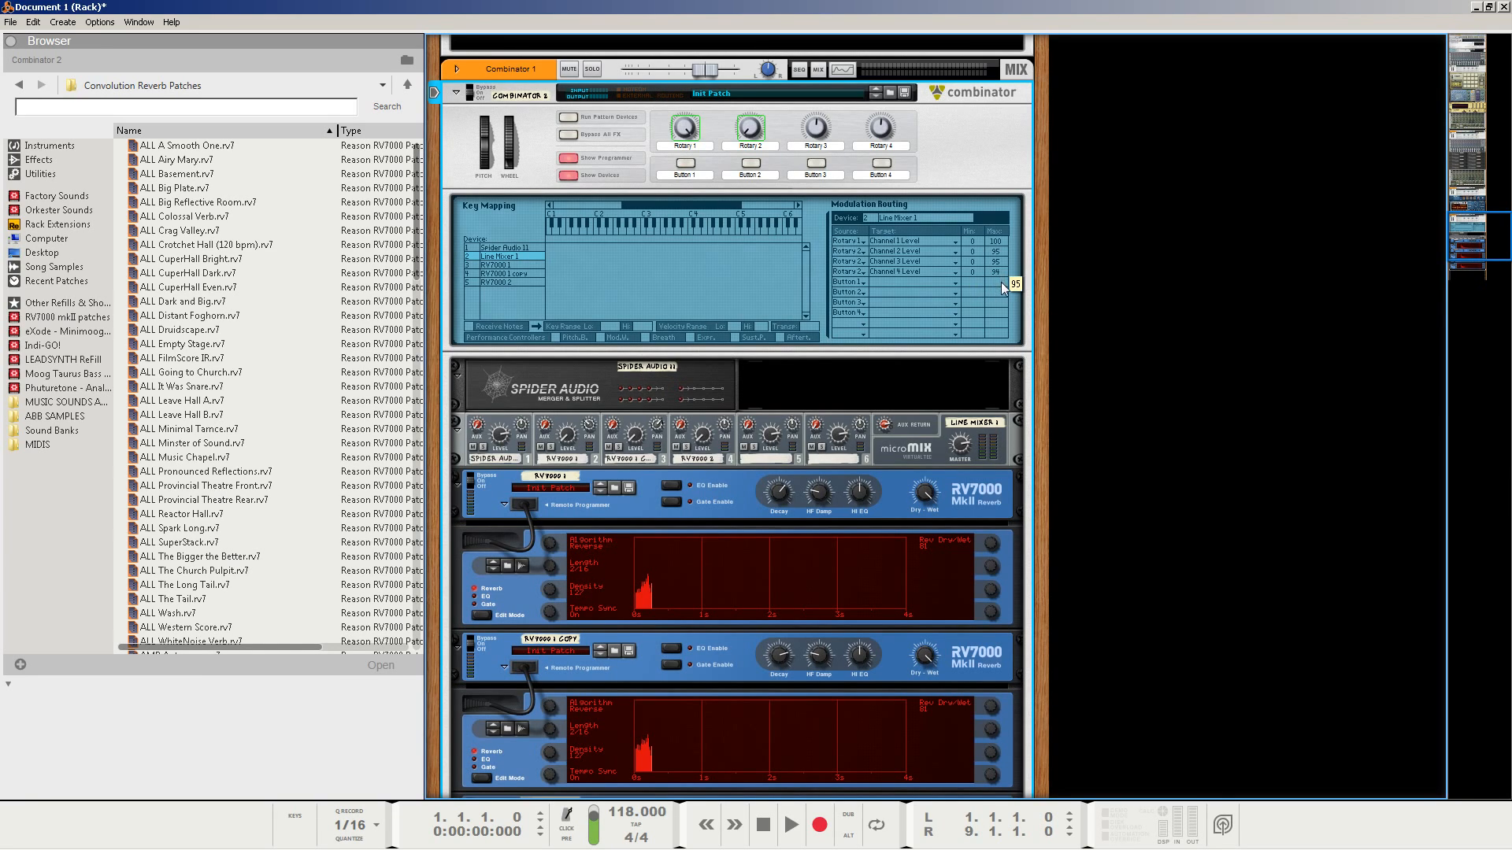
pyautogui.moveTo(1004, 285); pyautogui.dragTo(1012, 284)
pyautogui.moveTo(749, 128); pyautogui.dragTo(752, 150)
# Set the Length of both reverse RV7000 reverbs to 4/16 and audition the loop.
pyautogui.scroll(-5, 782, 215)
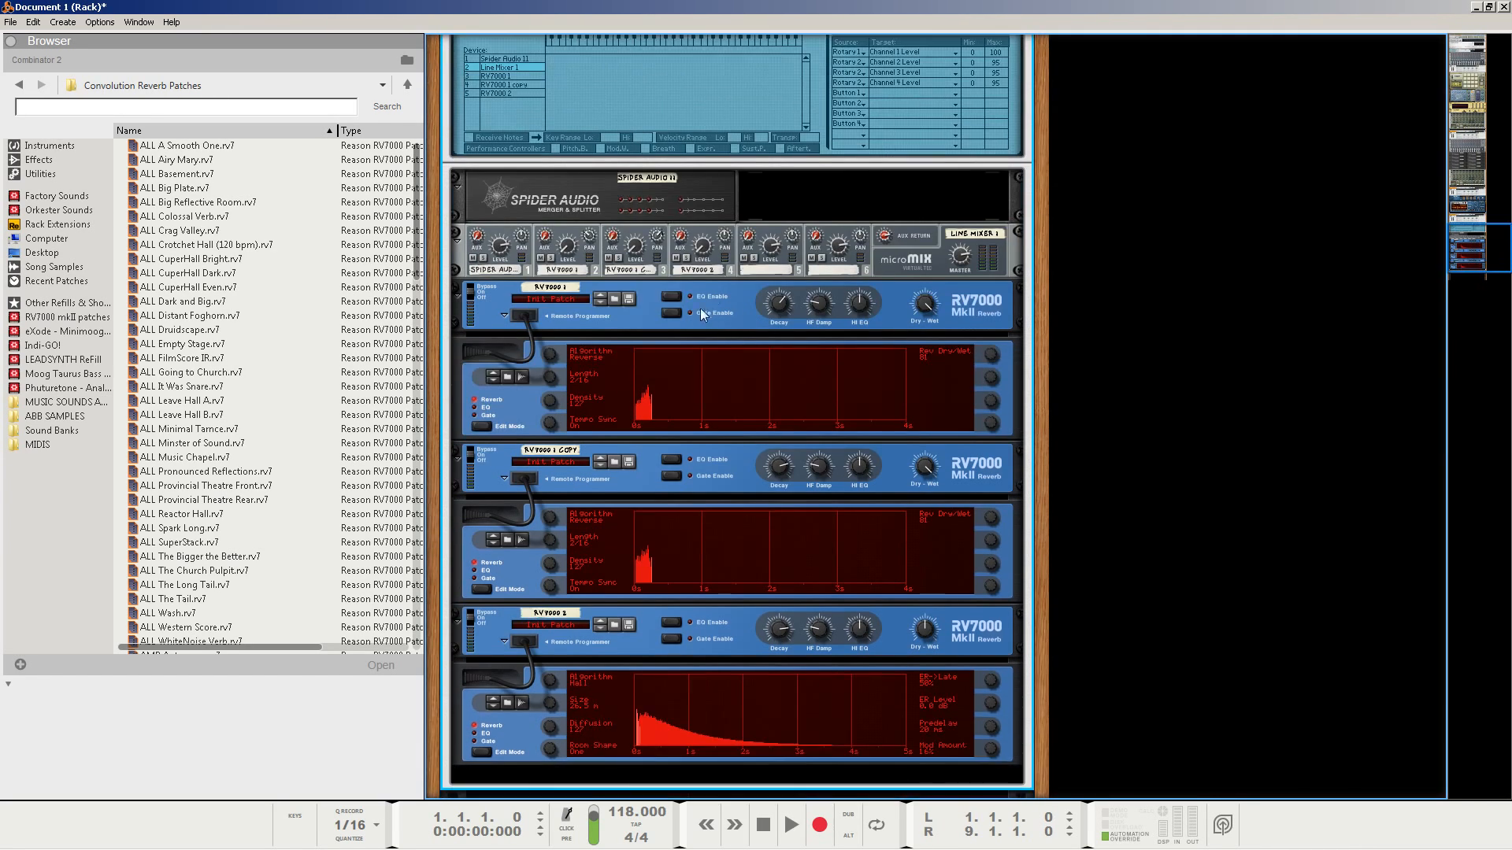
pyautogui.moveTo(555, 378); pyautogui.dragTo(553, 383)
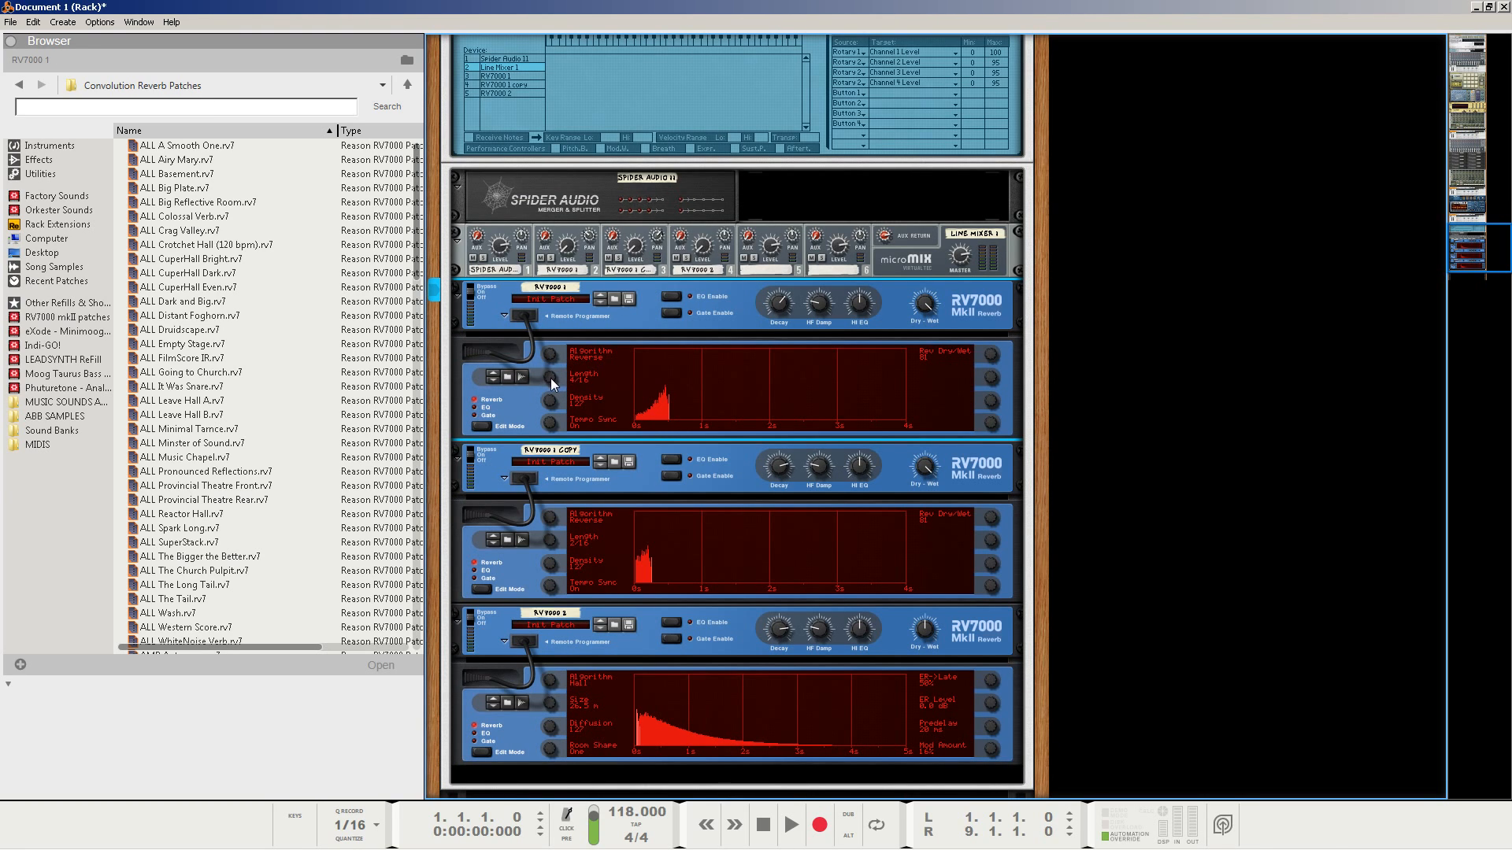
pyautogui.moveTo(556, 548); pyautogui.dragTo(554, 542)
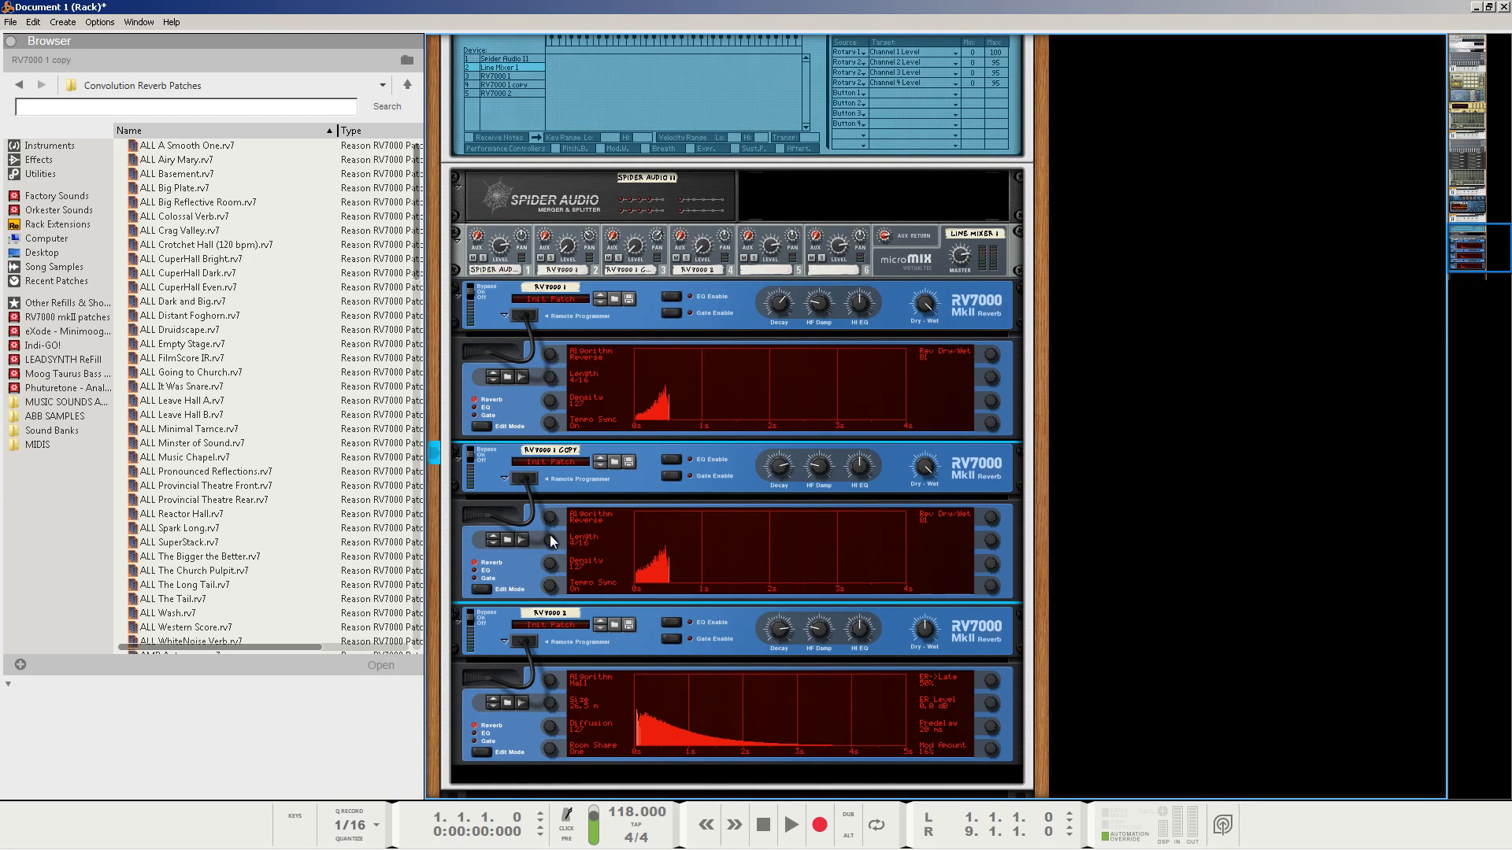
pyautogui.click(791, 824)
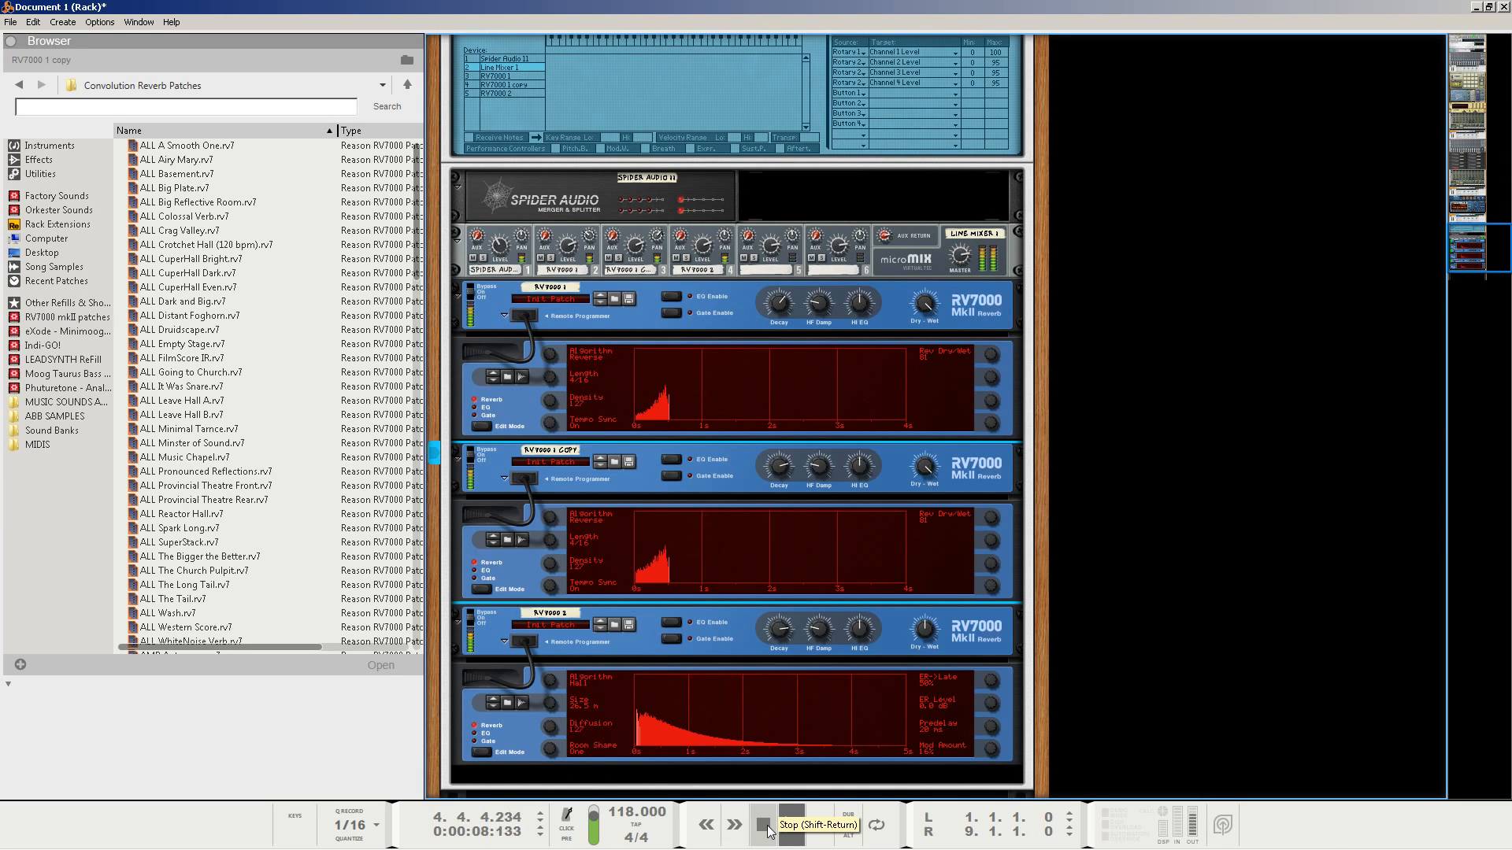
pyautogui.click(769, 827)
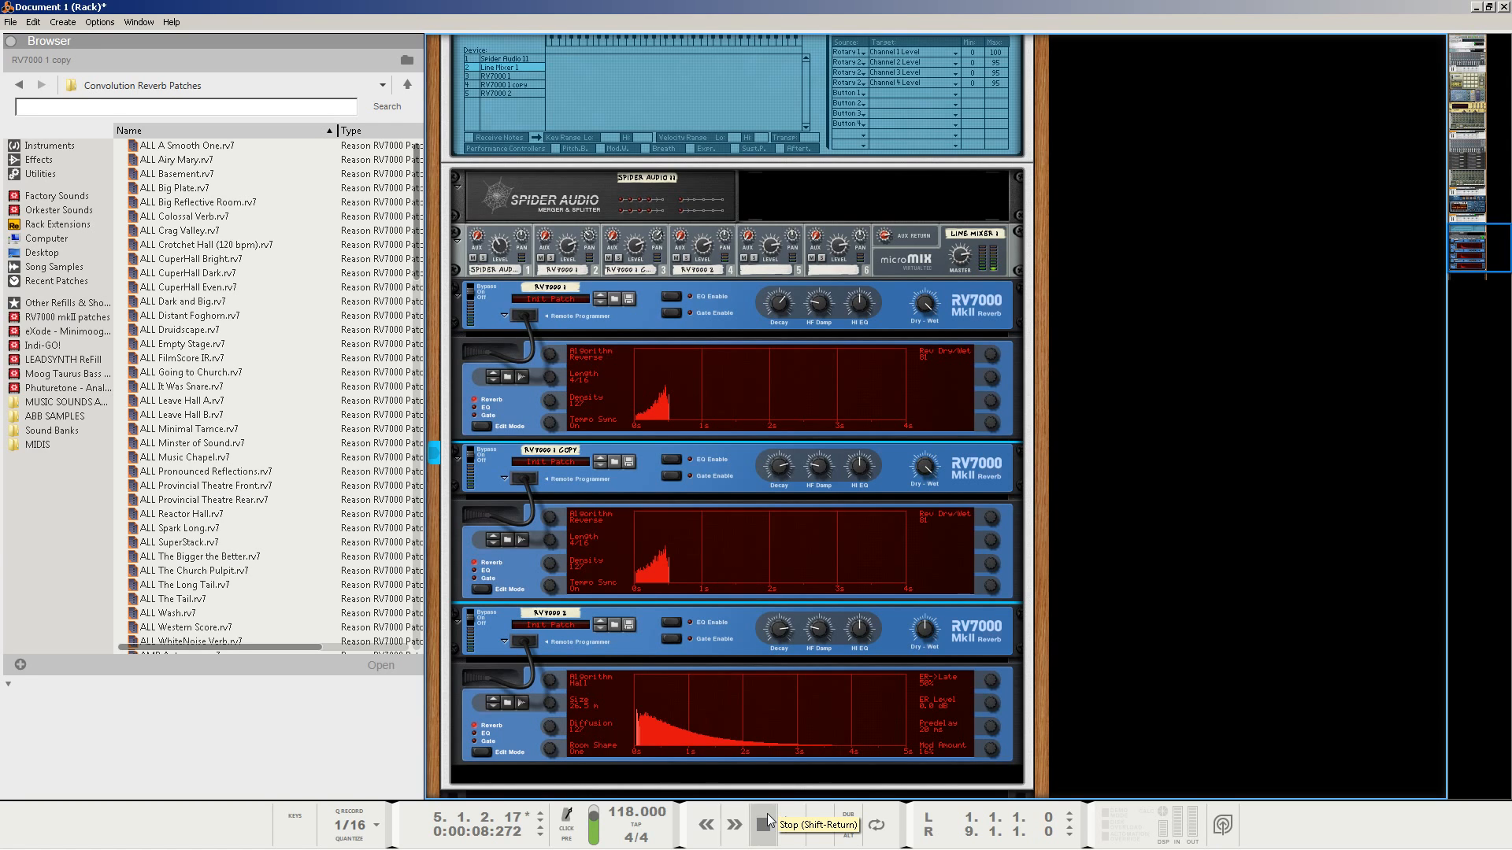
# Clear the automation from Rotary 2 and Rotary 1 on the second Combinator.
pyautogui.scroll(-2, 787, 583)
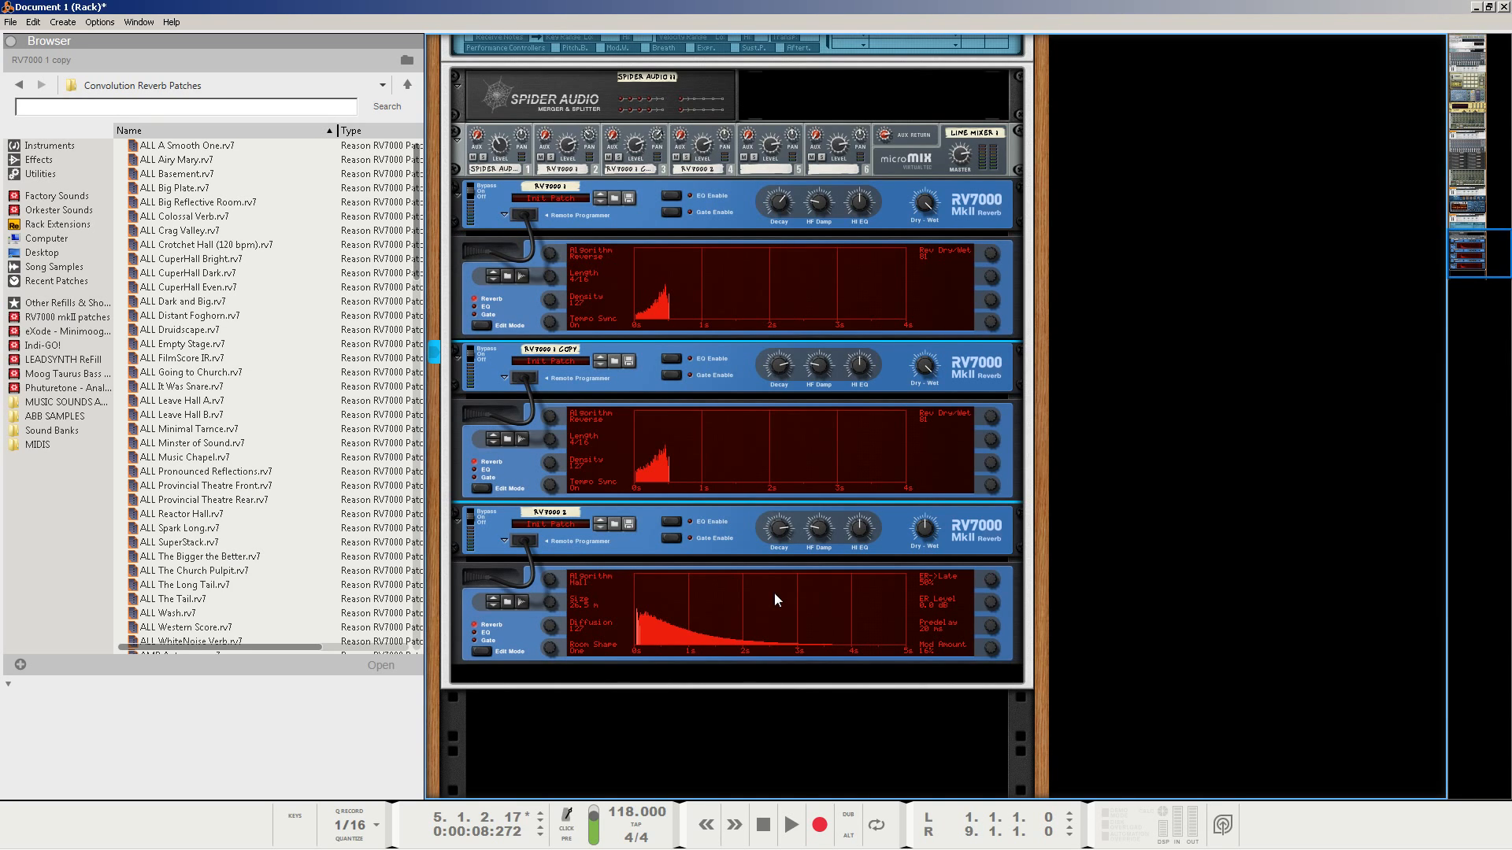
pyautogui.scroll(5, 743, 633)
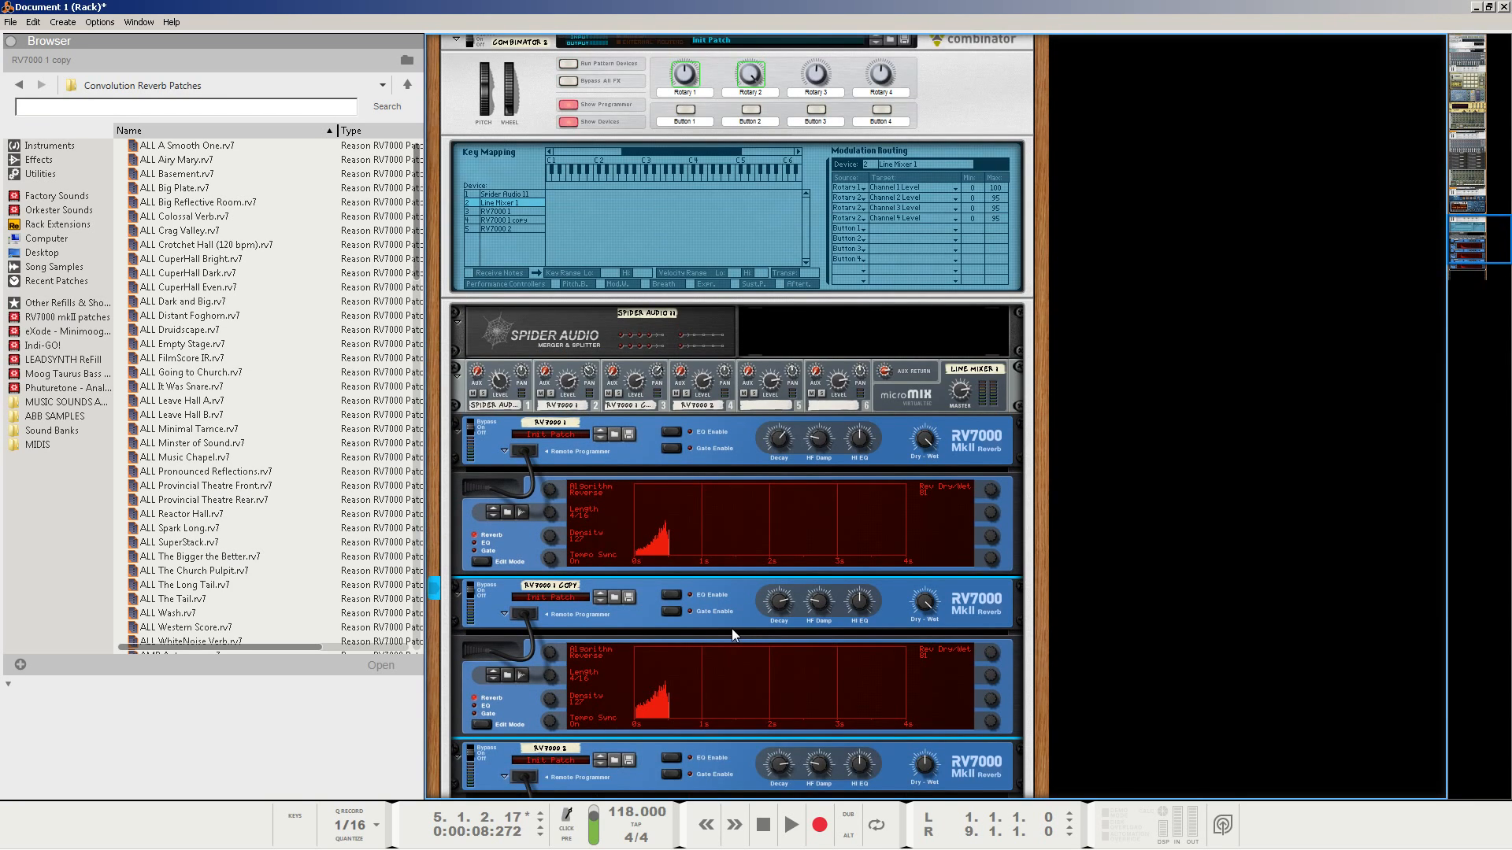
pyautogui.scroll(-1, 732, 630)
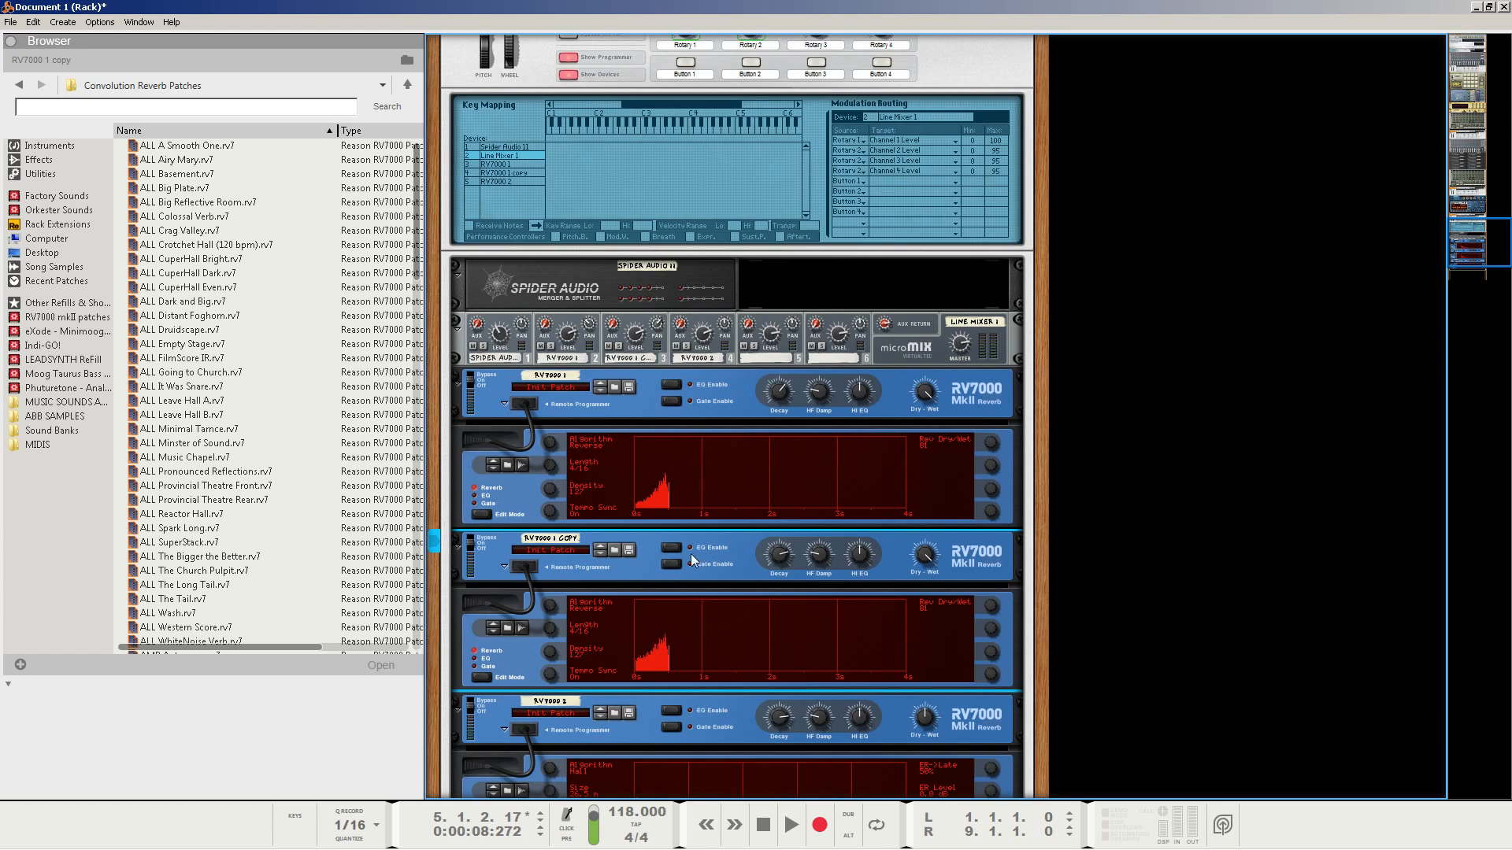
pyautogui.scroll(6, 692, 554)
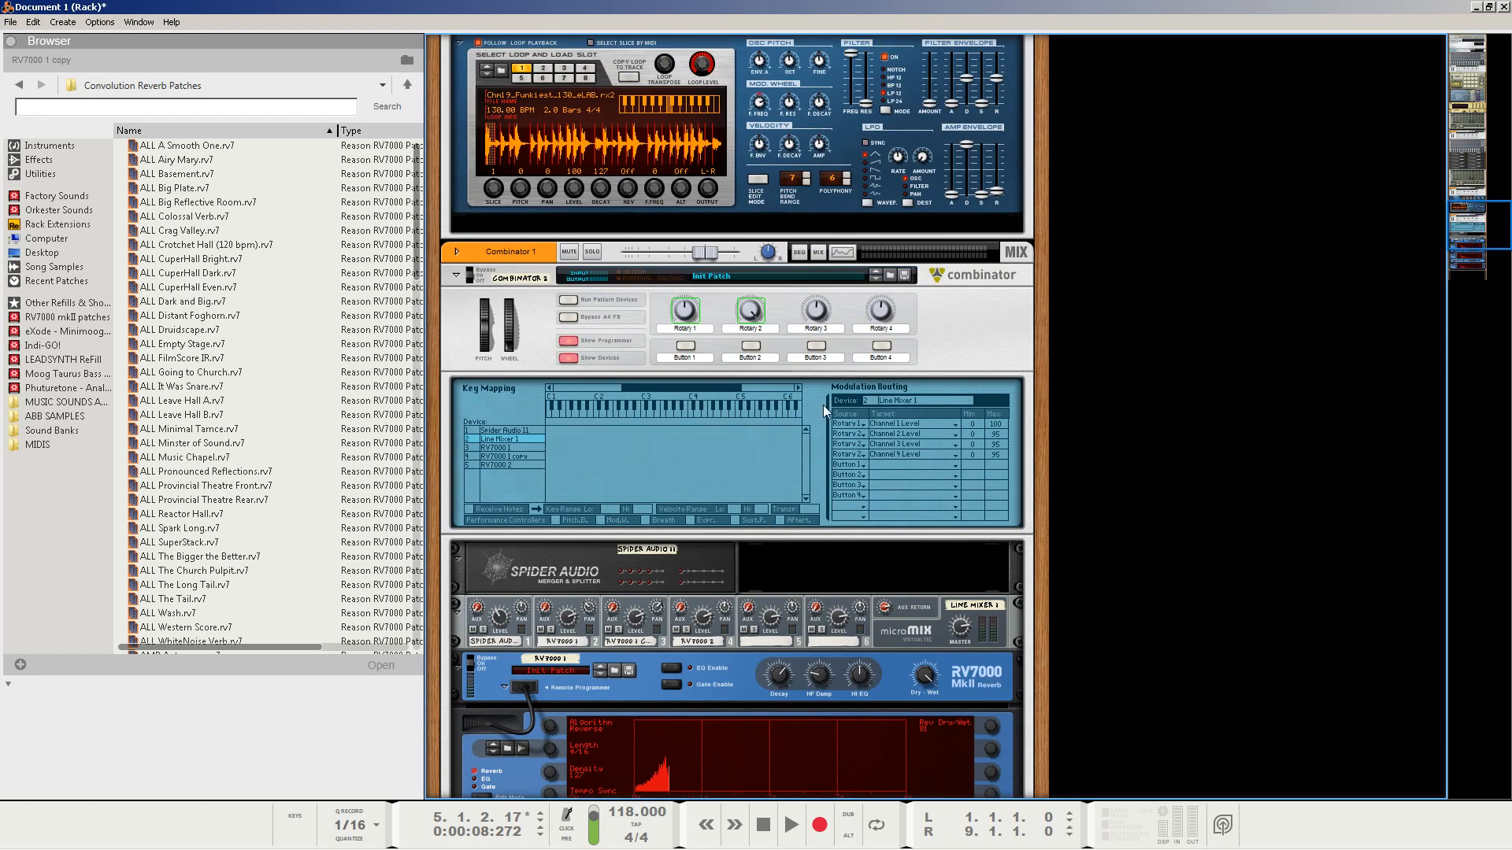
pyautogui.rightClick(750, 311)
pyautogui.click(787, 334)
pyautogui.rightClick(690, 310)
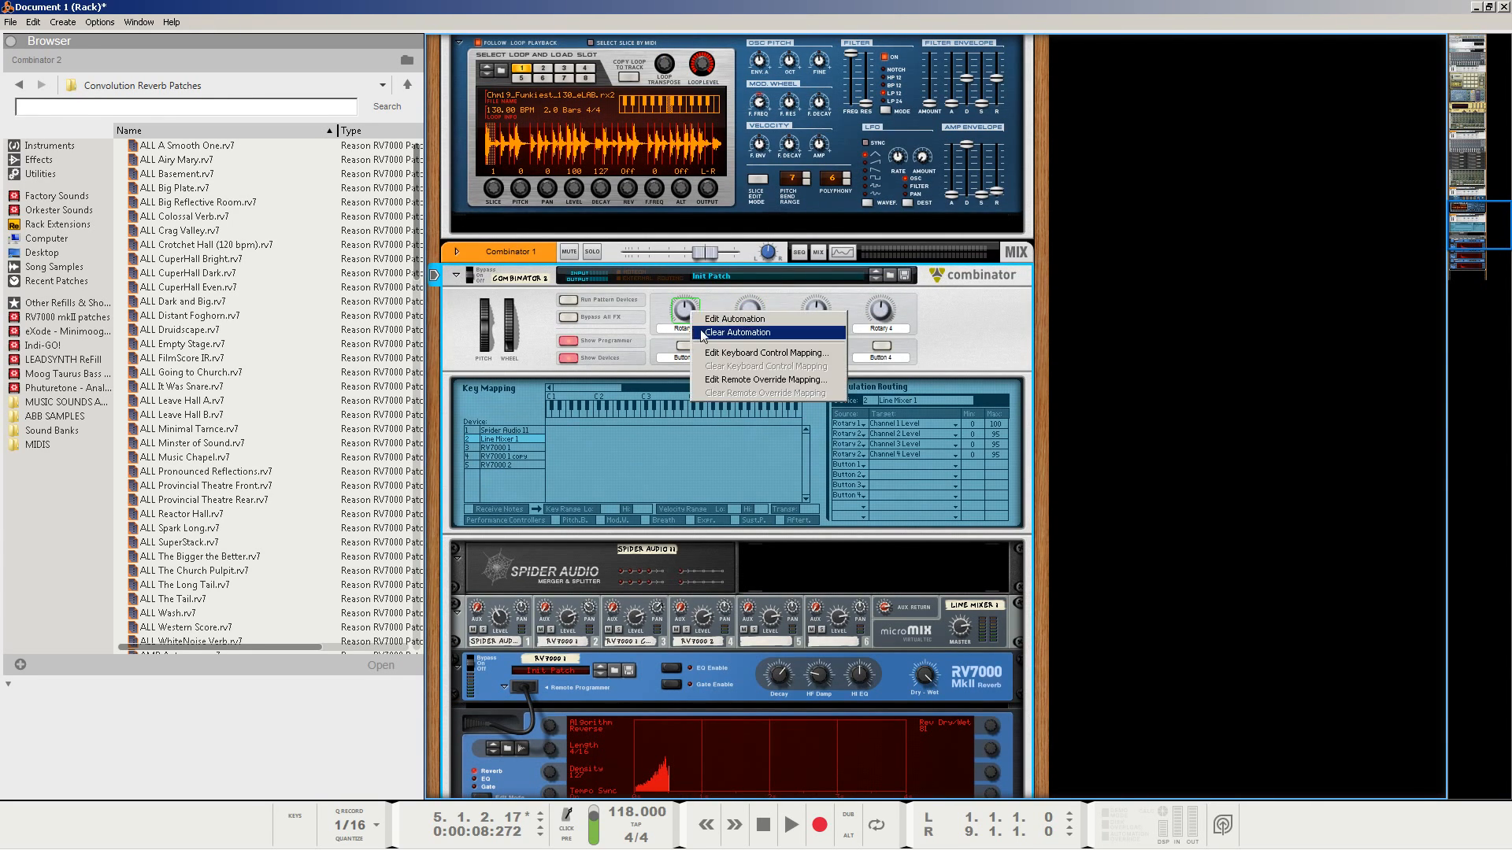
pyautogui.click(727, 334)
# Save the Combinator patch to the Desktop as "ABB Double RReverb Tutorial".
pyautogui.click(904, 274)
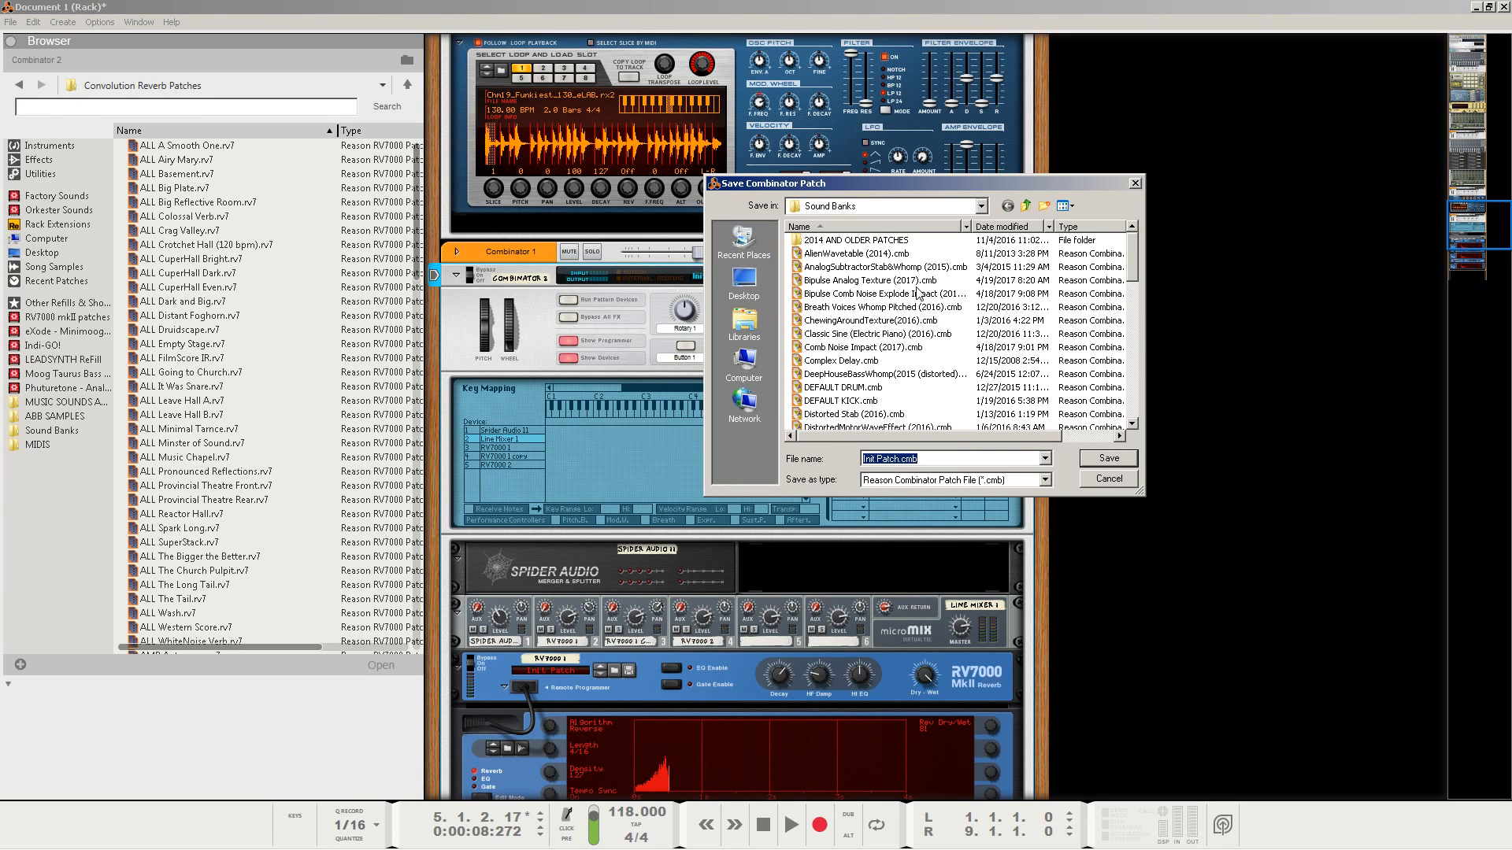
pyautogui.write('ABB Double RReverb Tutorial')
pyautogui.click(743, 283)
pyautogui.click(1109, 458)
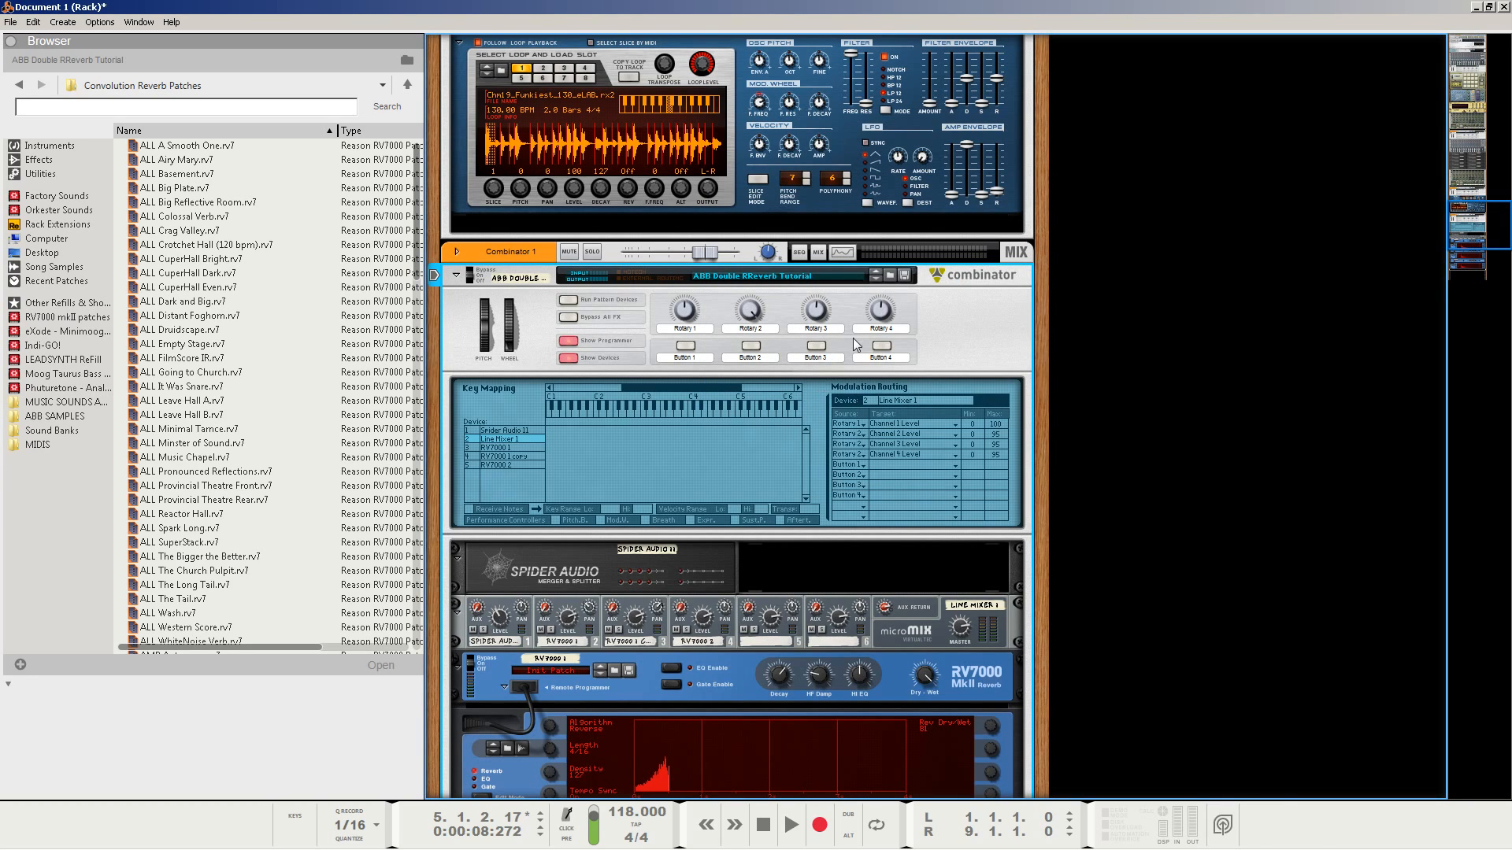